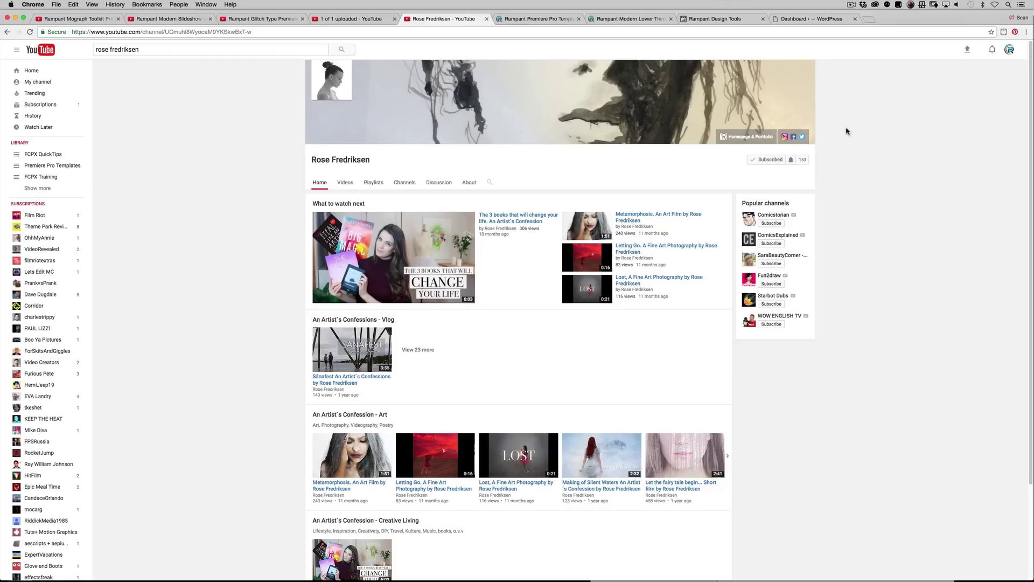
Switch to Finder, reposition the template folder window and select the Rampant Vintage Film Template.prproj file.
key(super)
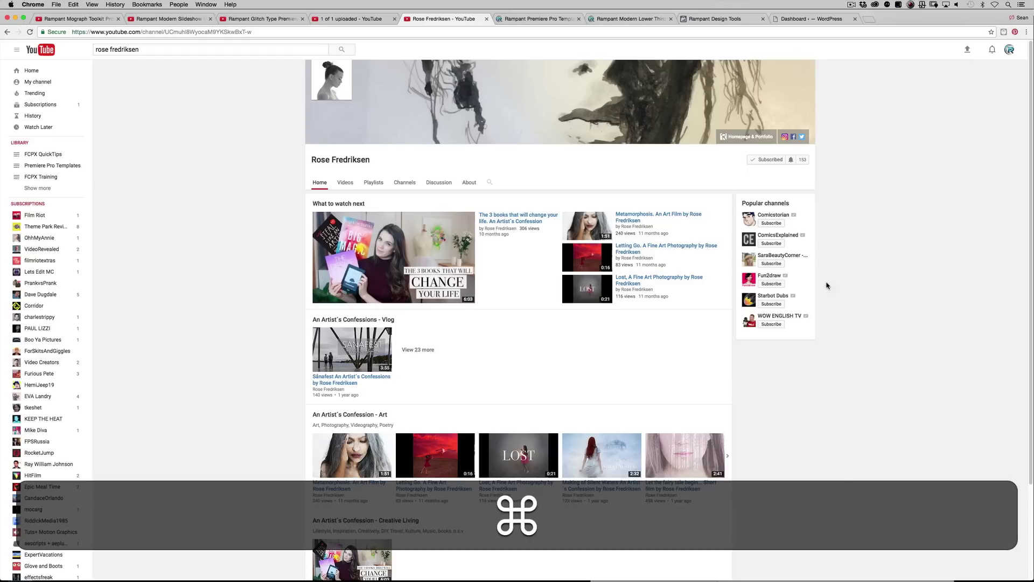
key(super+Tab)
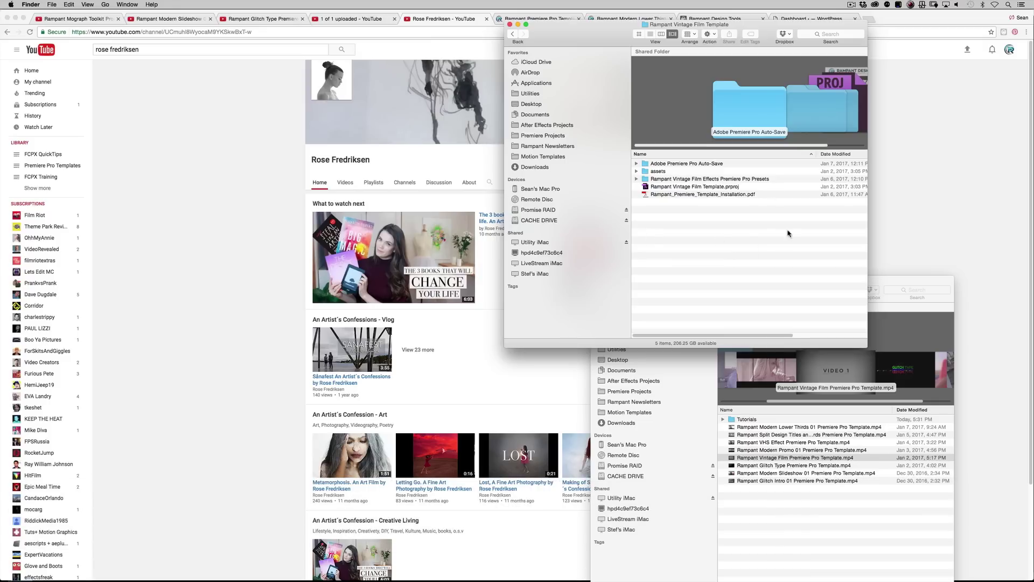
drag(616, 33, 530, 49)
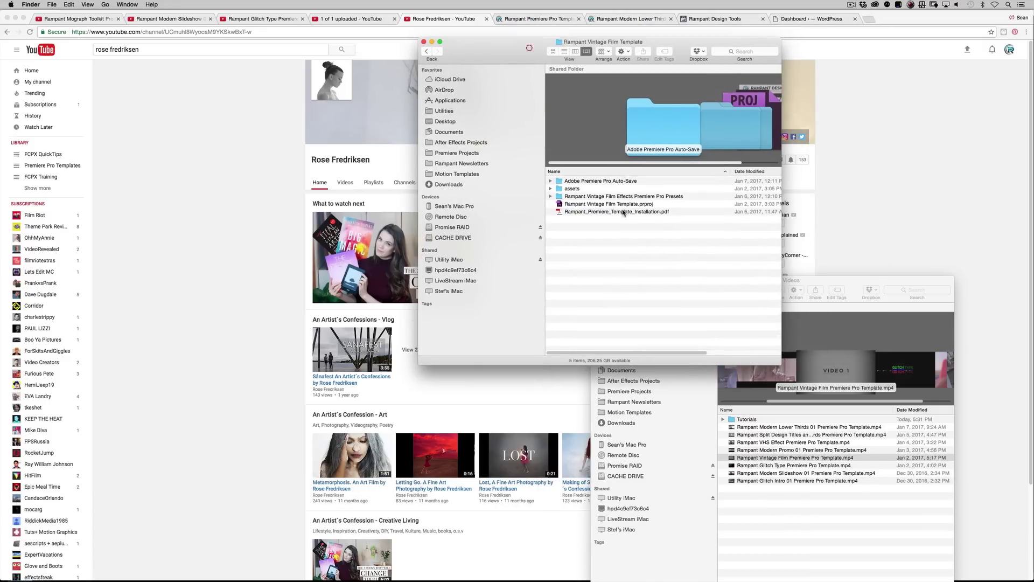
click(585, 207)
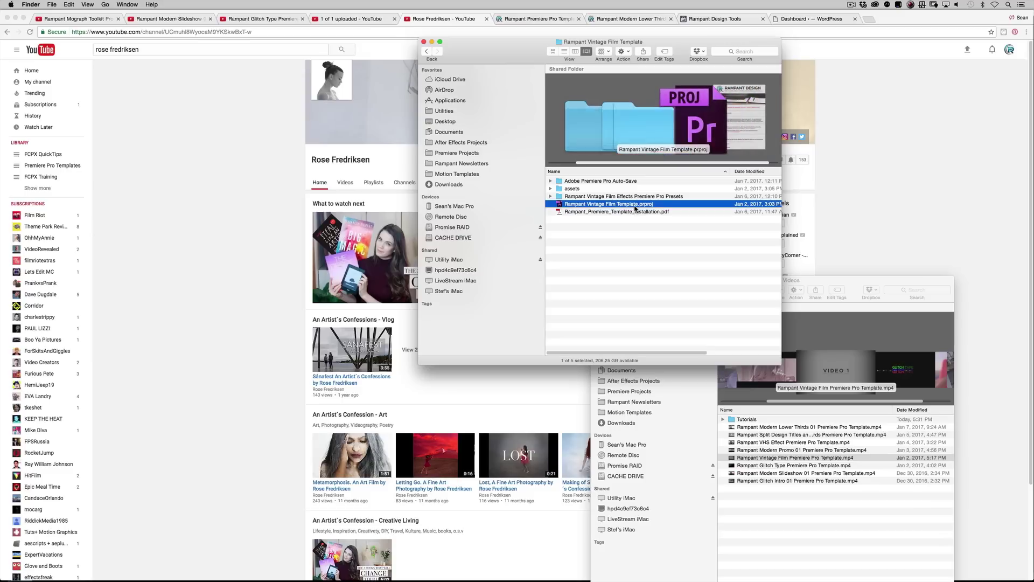
click(616, 256)
click(627, 203)
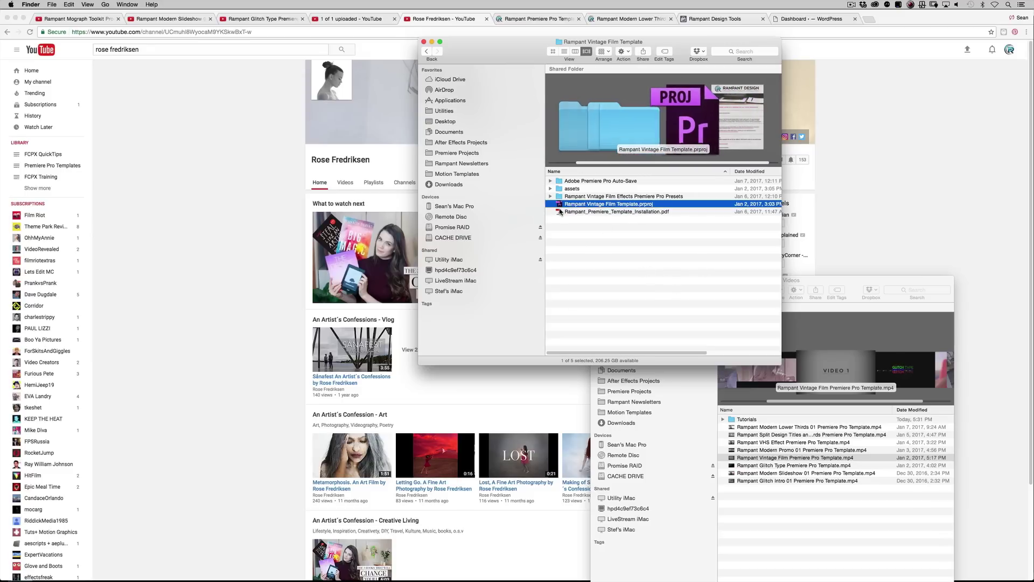
click(644, 197)
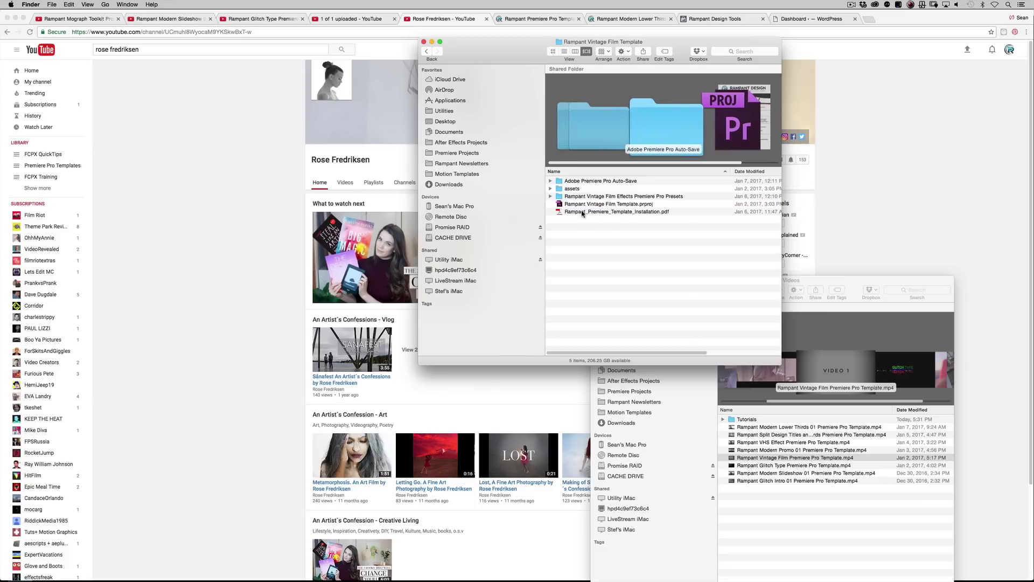
Expand the assets folder, scroll through its files, then collapse it again.
click(550, 189)
click(550, 188)
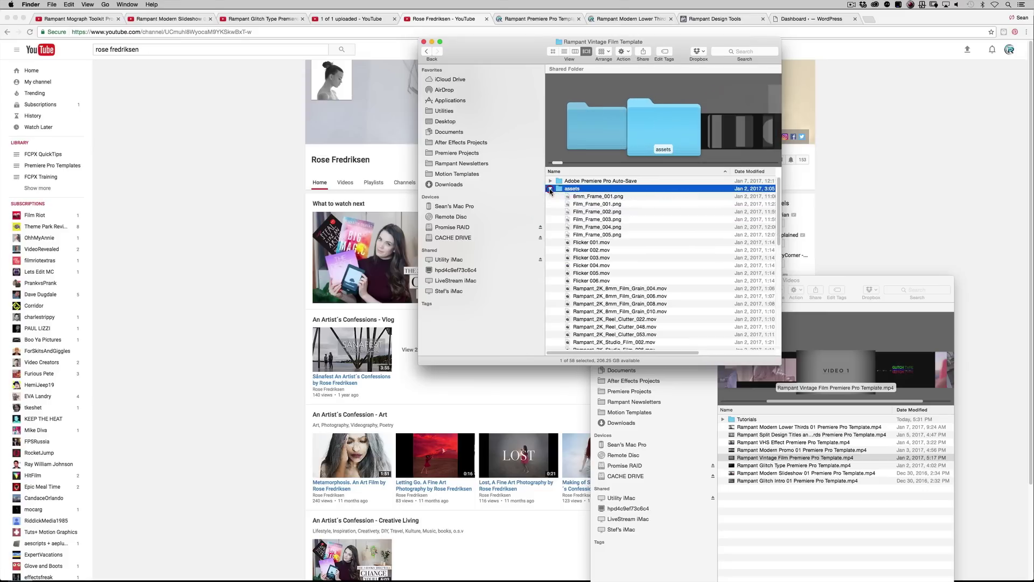
scroll(608, 225, down, 5)
scroll(609, 225, up, 5)
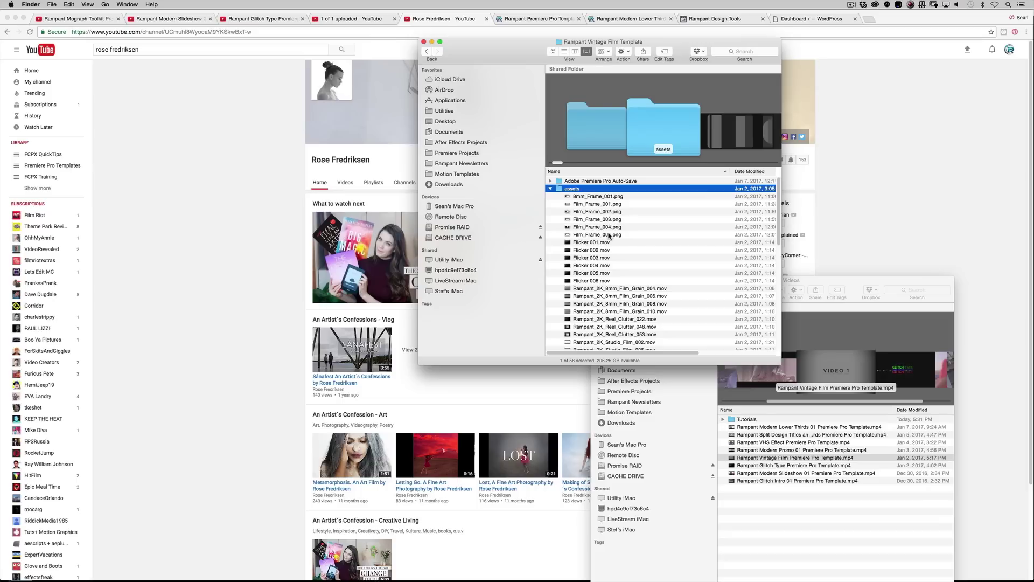
scroll(609, 234, down, 2)
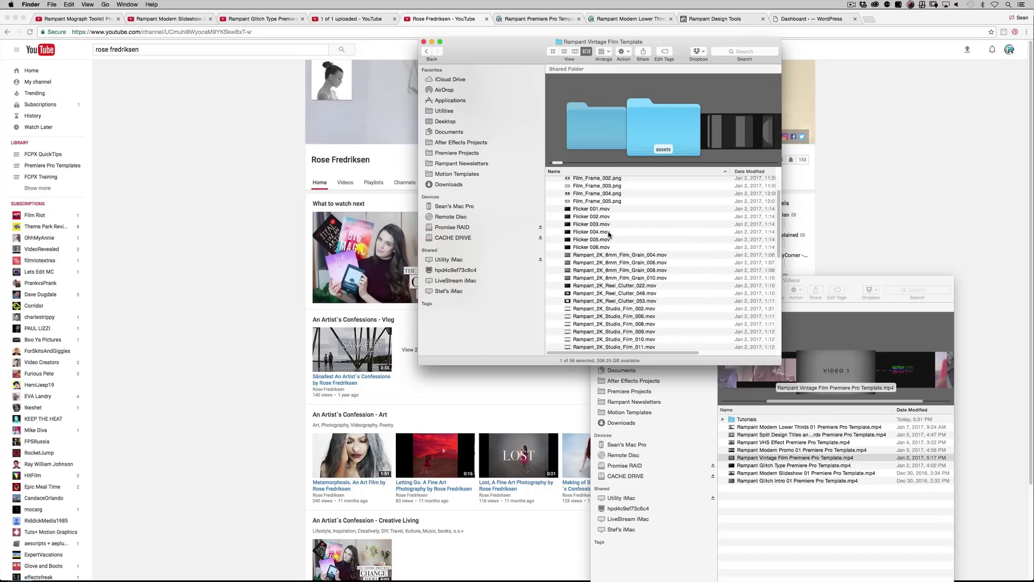
scroll(609, 234, down, 6)
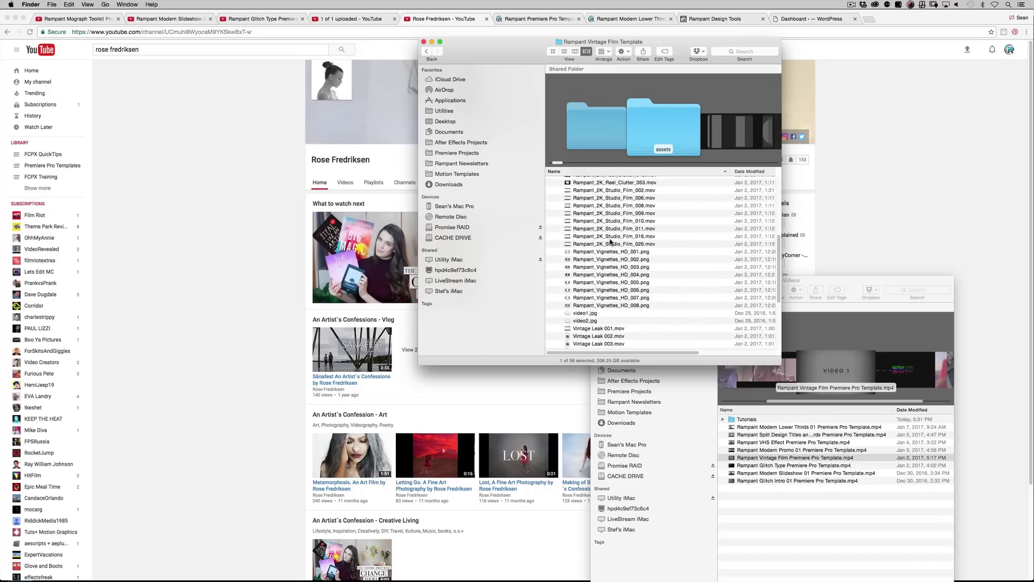
scroll(610, 242, down, 3)
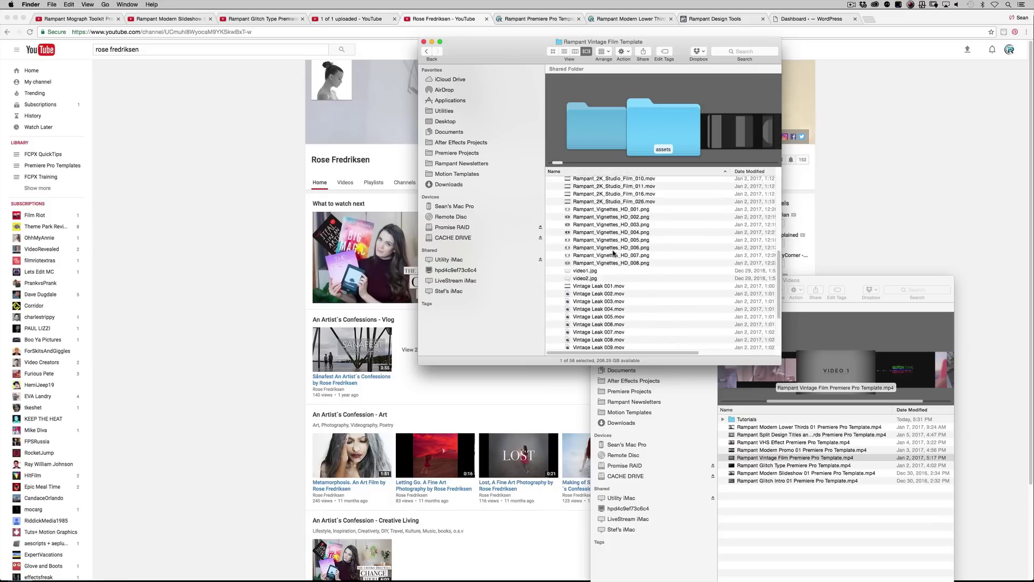
scroll(613, 252, up, 7)
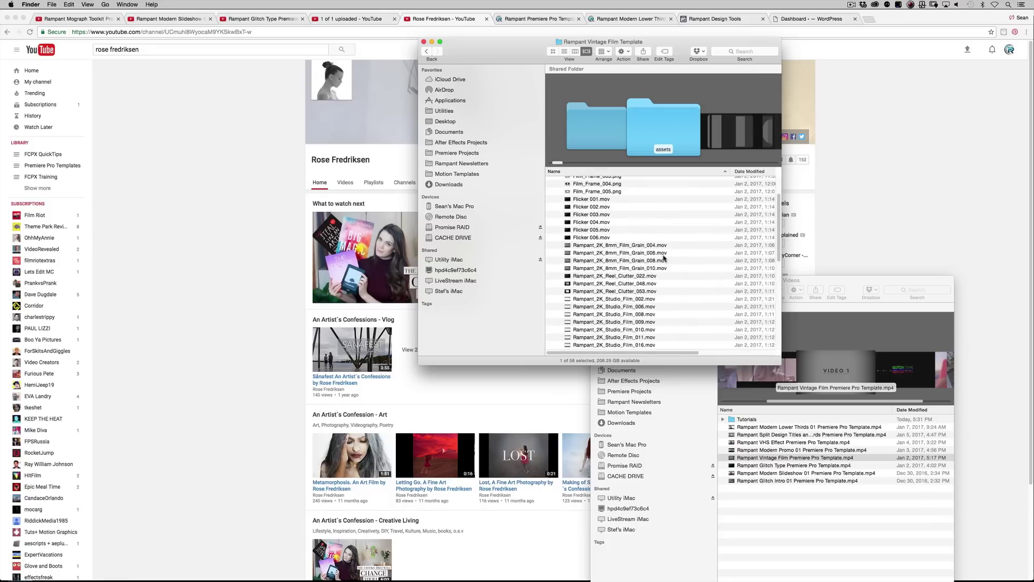
scroll(619, 238, up, 3)
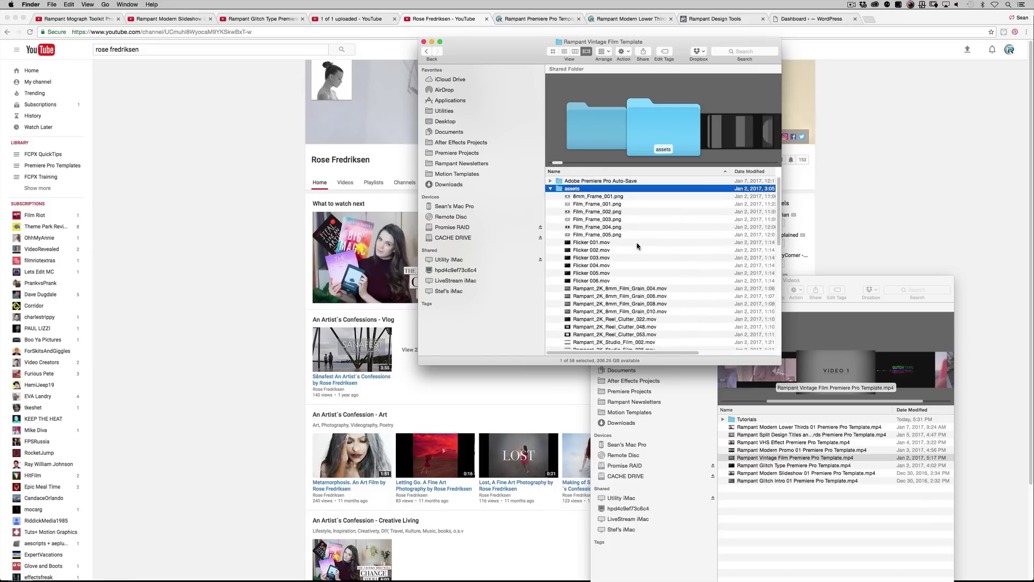
click(550, 190)
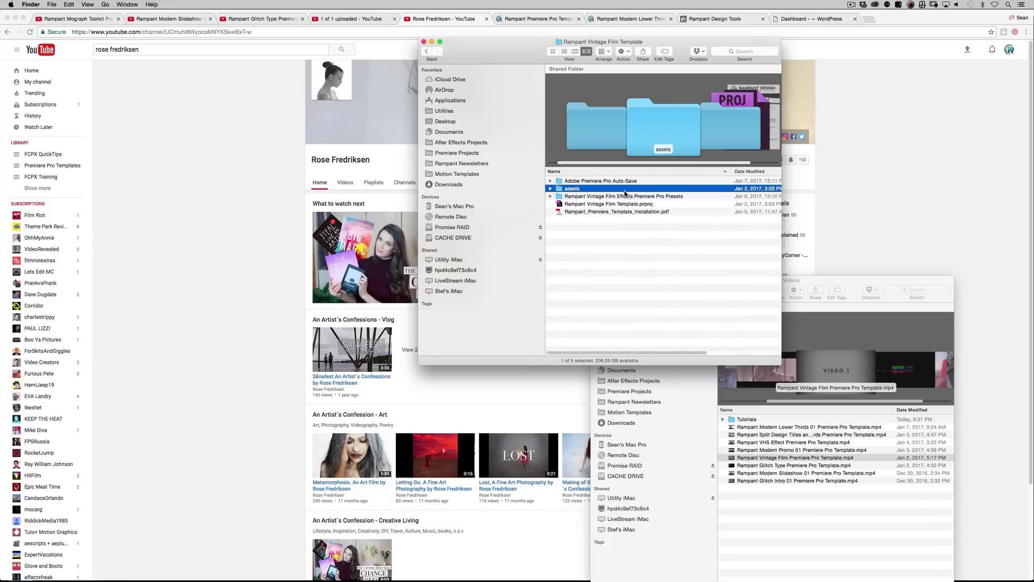
Expand the presets folder and select Rampant_Premiere_Pro_Preset_Installation.pdf.
click(598, 197)
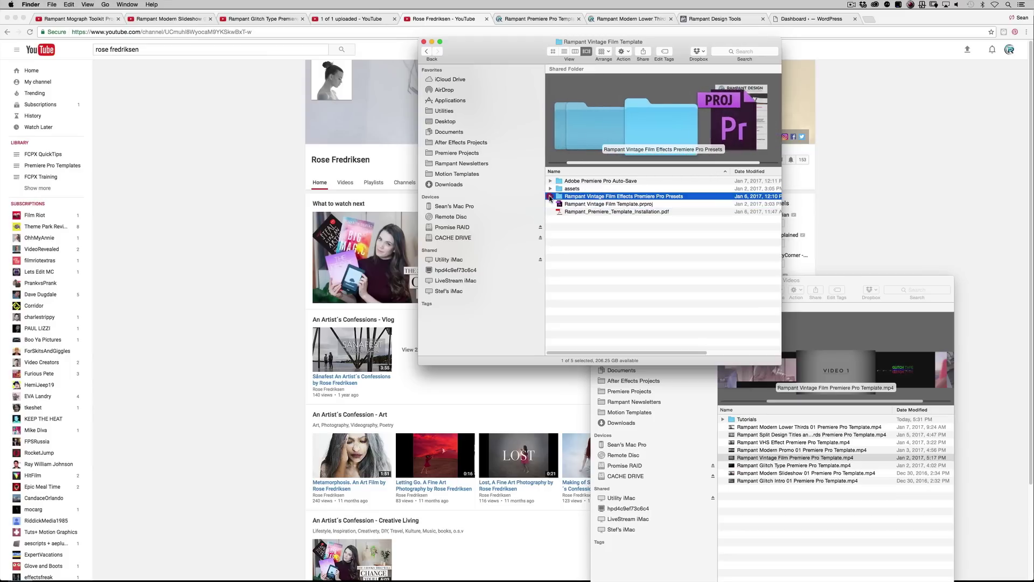
click(550, 197)
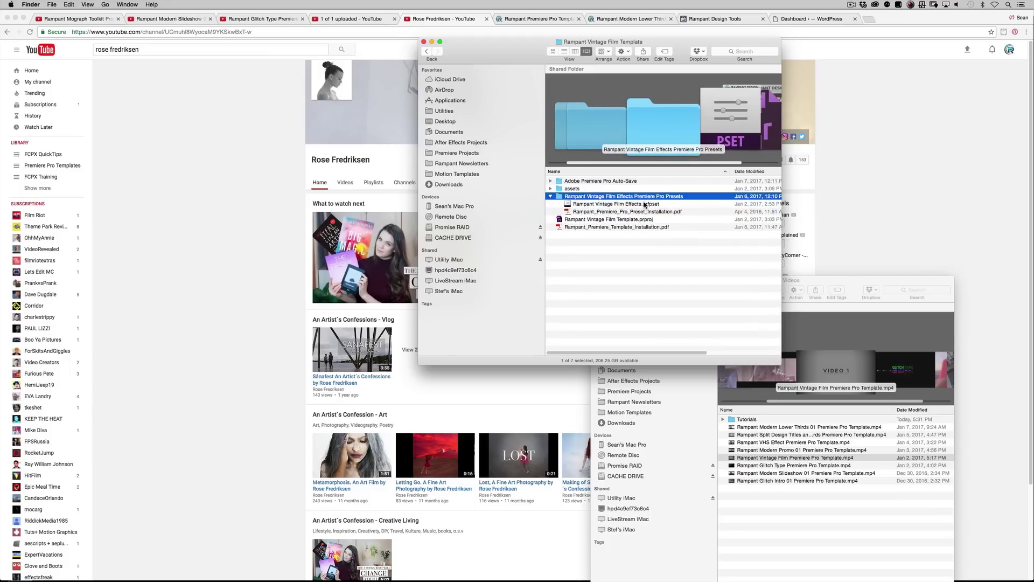
click(625, 211)
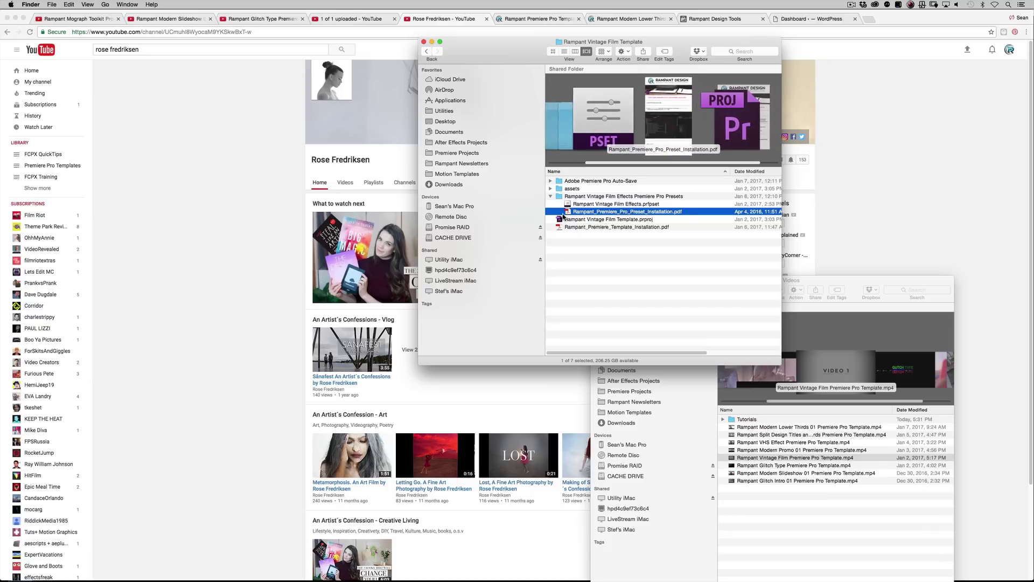
key(space)
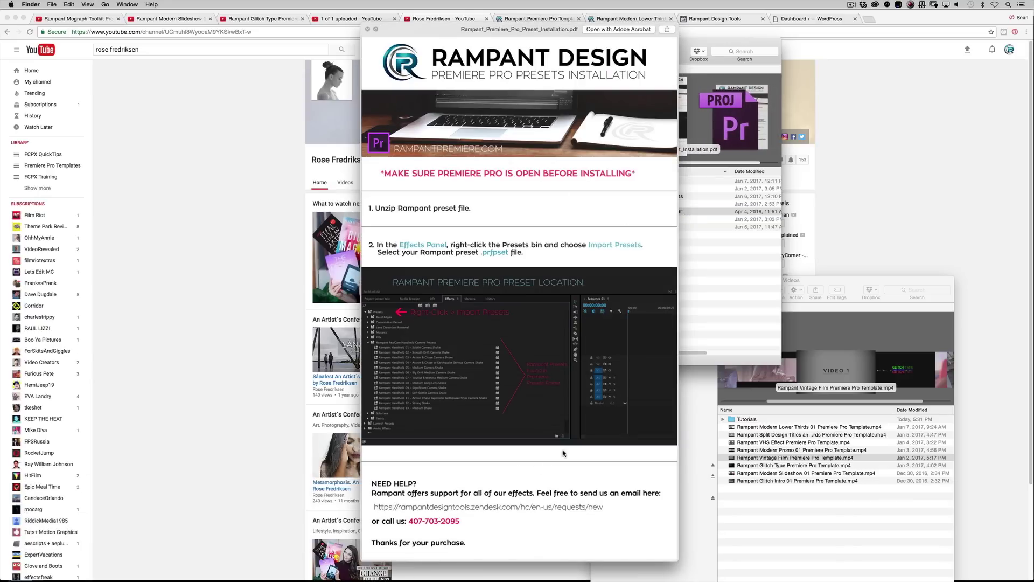
key(space)
click(650, 256)
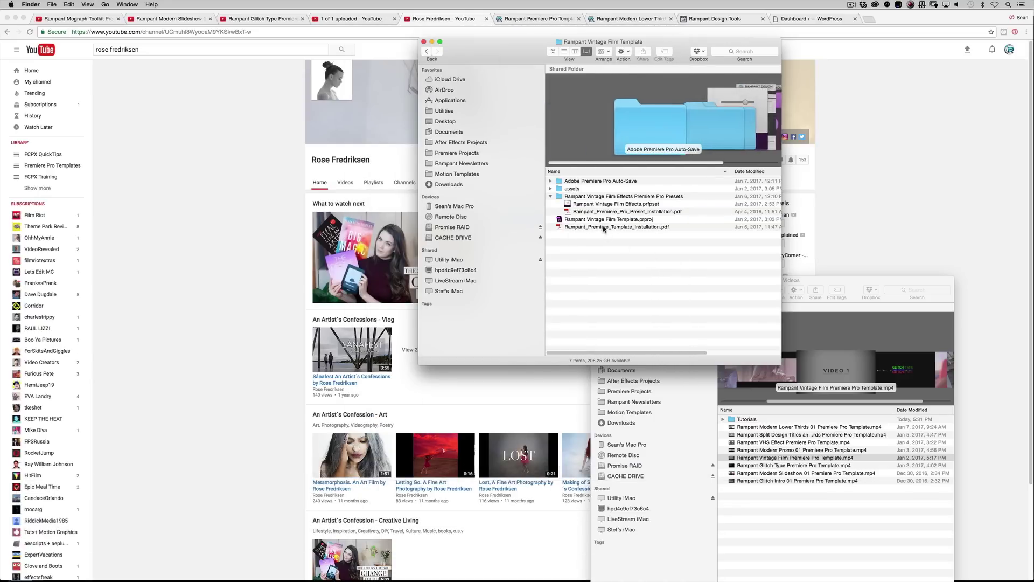
click(608, 226)
key(space)
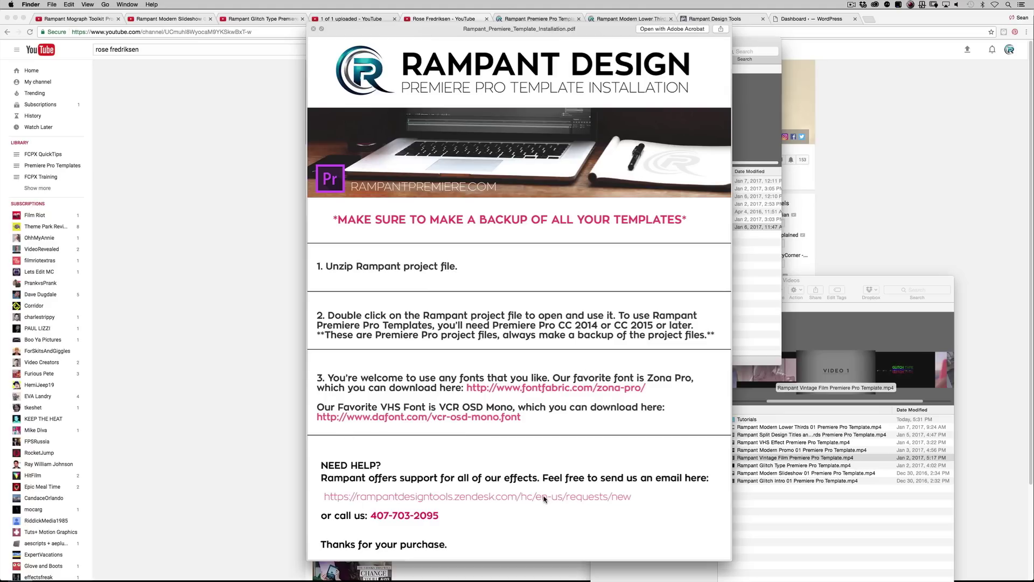
key(space)
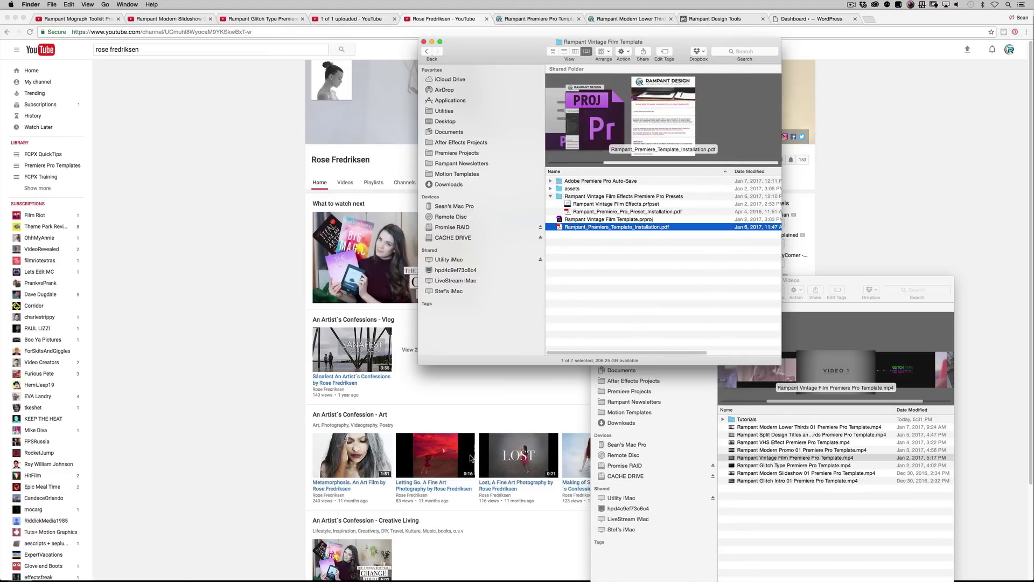
Select Rampant Vintage Film Template.prproj in Finder, dismiss its context menu, and switch to Premiere Pro.
click(615, 220)
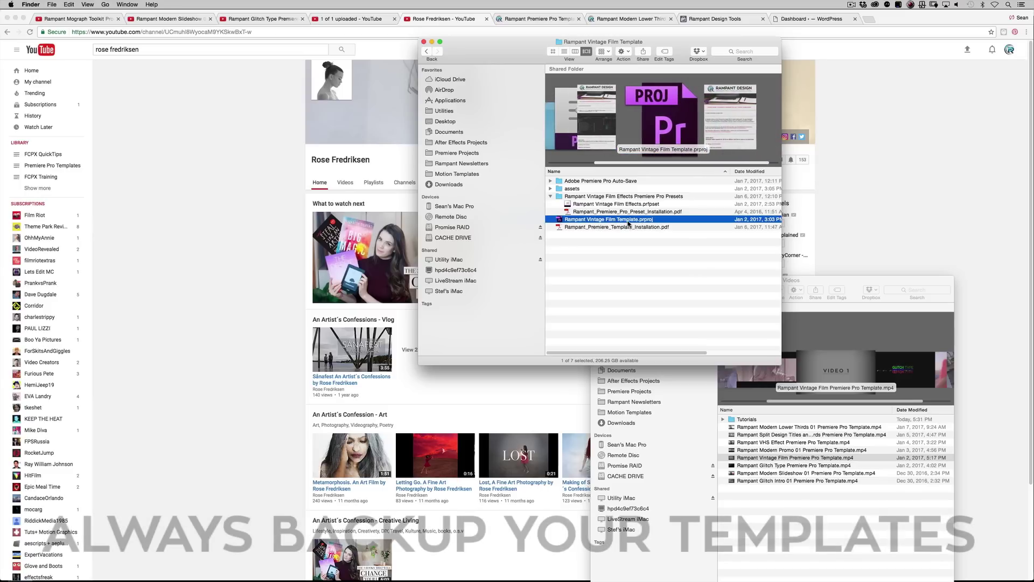
right_click(660, 221)
click(625, 281)
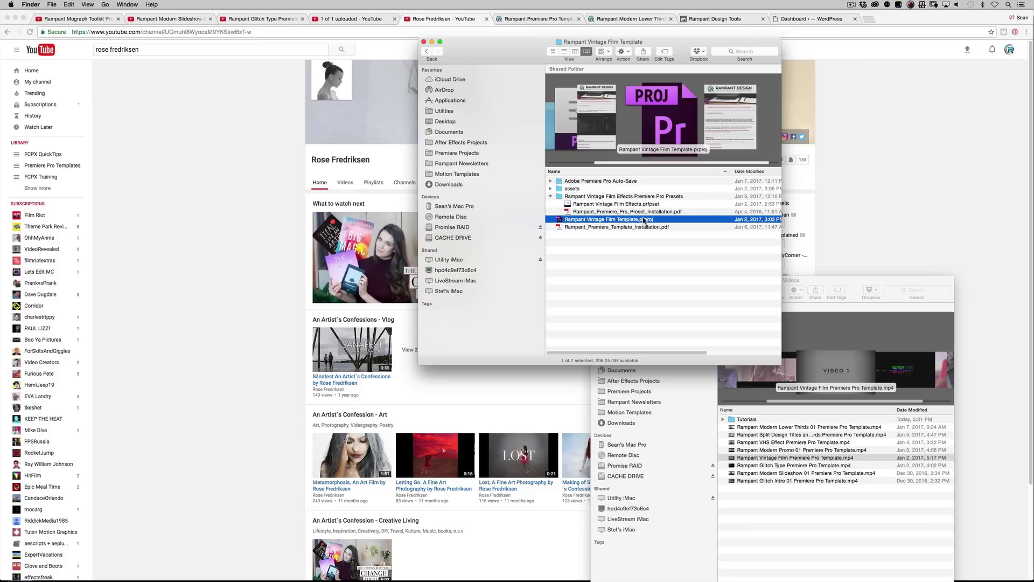
key(super+Tab)
key(super+Tab)
key(super+Tab)
key(super+Tab)
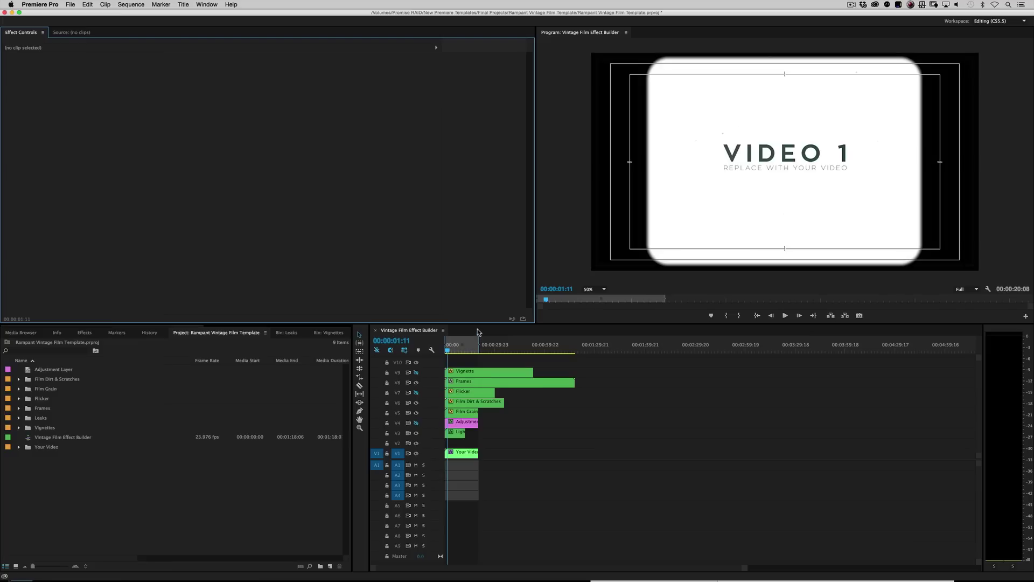
Focus the Project panel and bring up the Import dialog with Cmd+I.
click(141, 470)
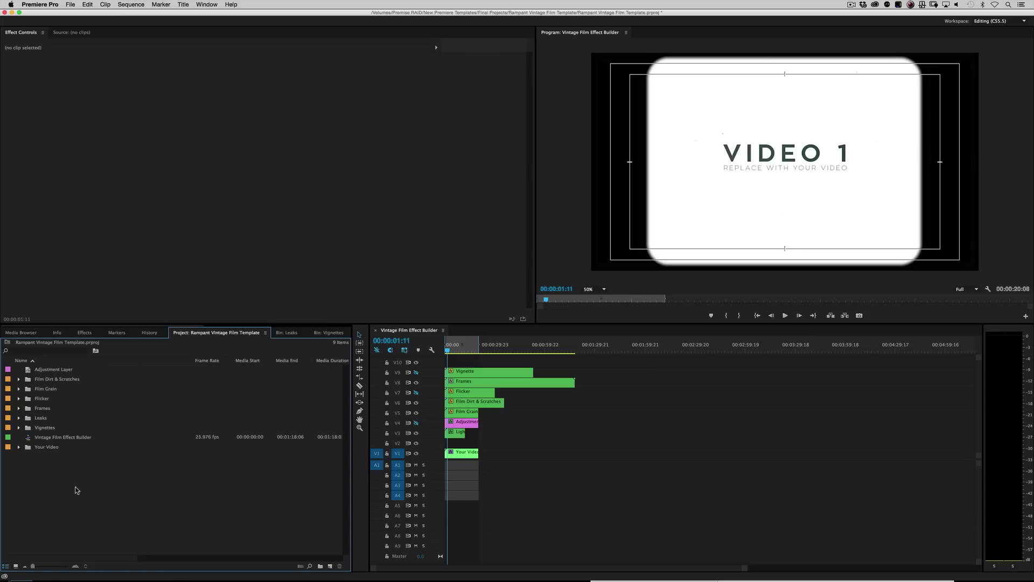
key(super+i)
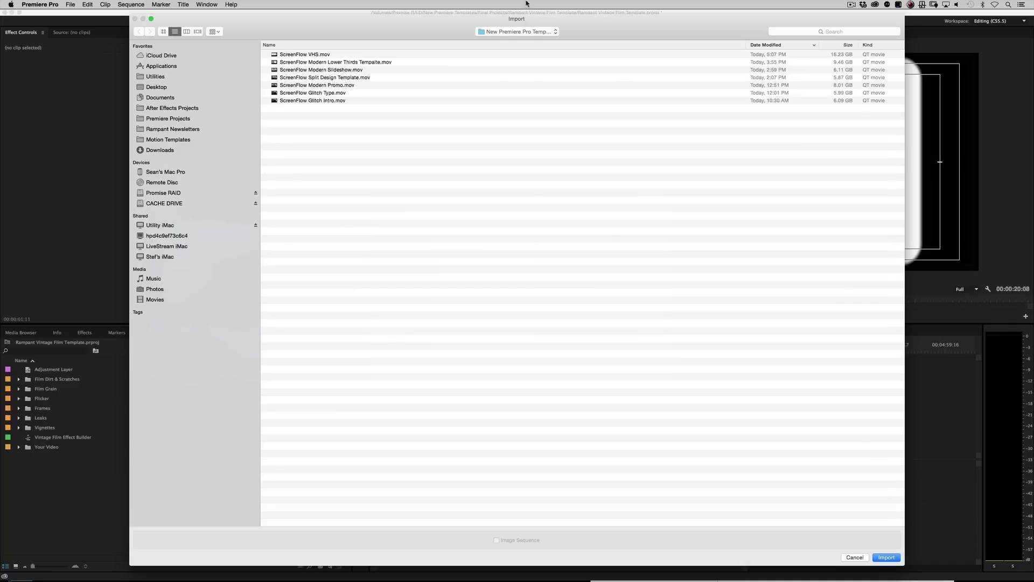
Import shutterstock_v13165148.mov and expand the Your Video bin.
double_click(311, 54)
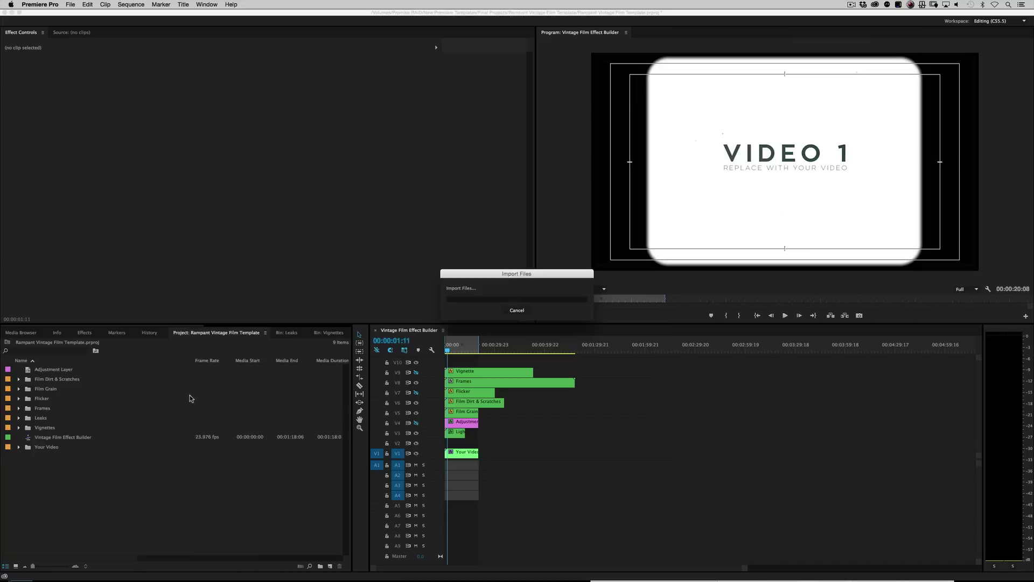
click(35, 459)
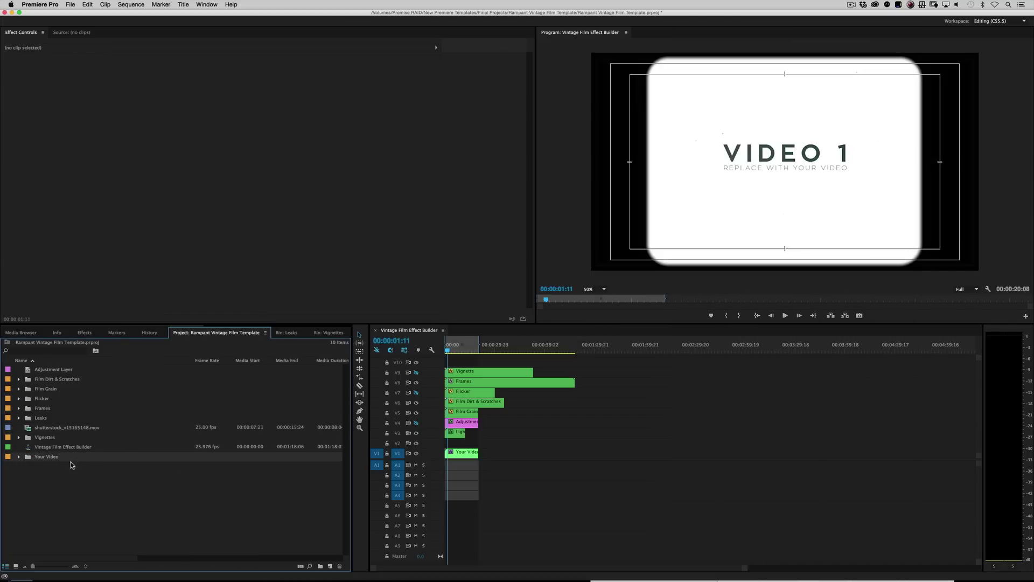
click(20, 458)
Place the clip in the Your Video 01 sequence, hide the placeholder track, and return to the Vintage Film Effect Builder.
double_click(60, 487)
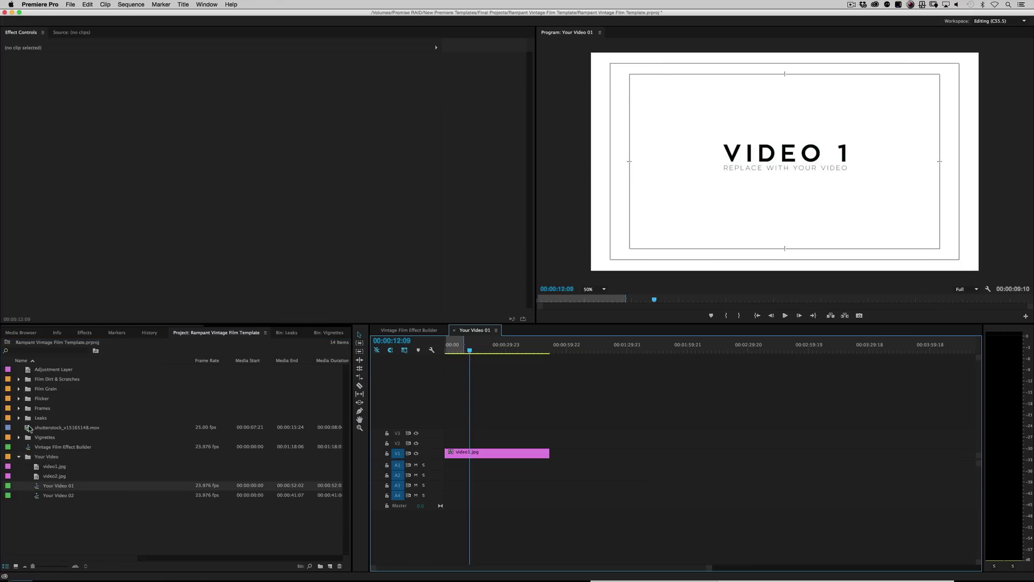
drag(30, 429, 453, 391)
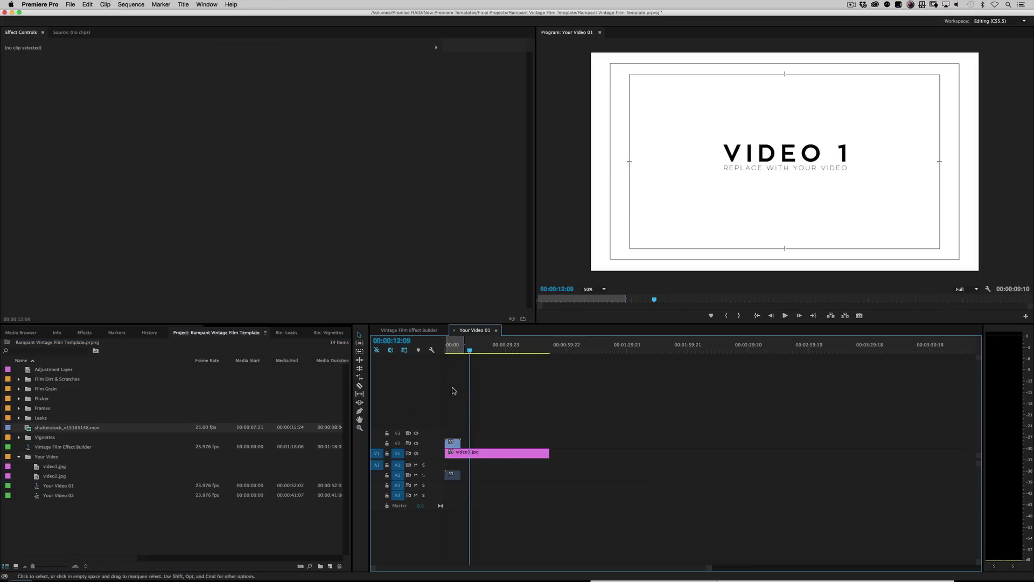
drag(455, 349, 445, 350)
click(416, 453)
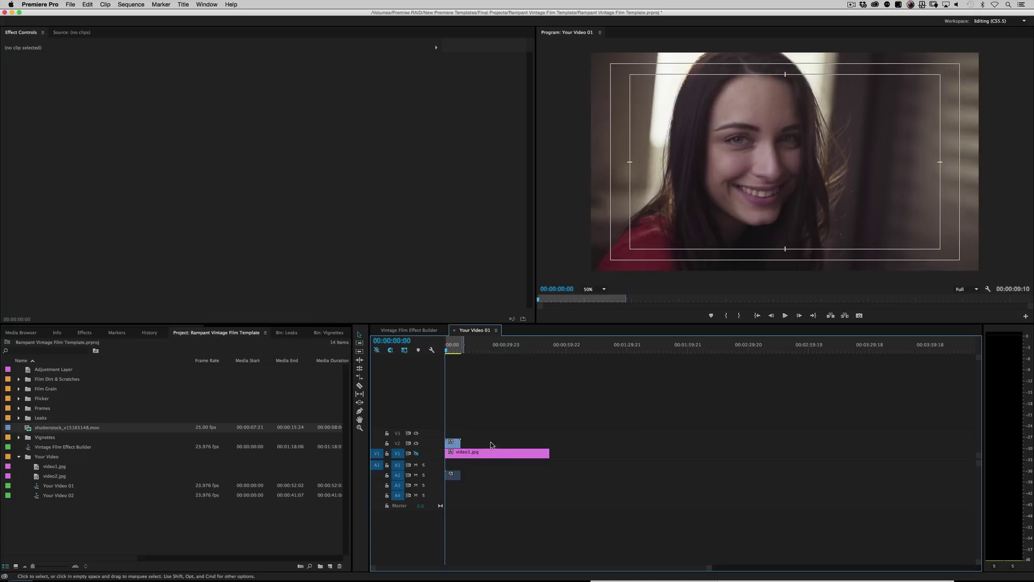
click(404, 330)
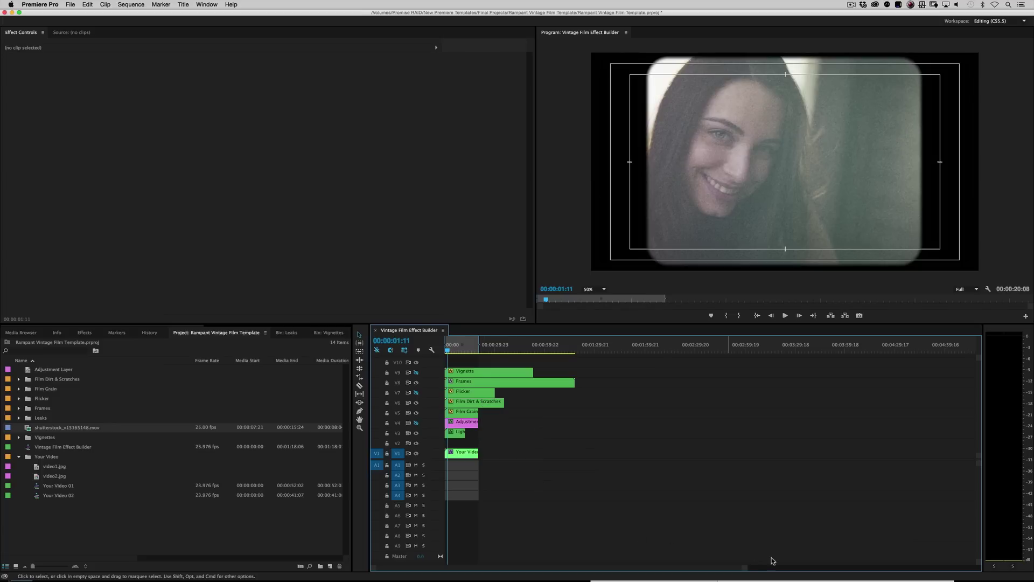
Hide the Frames, Film Grain and Light Leaks tracks, peek inside the Your Video 01 nest, then select Light Leaks.
drag(744, 567, 612, 561)
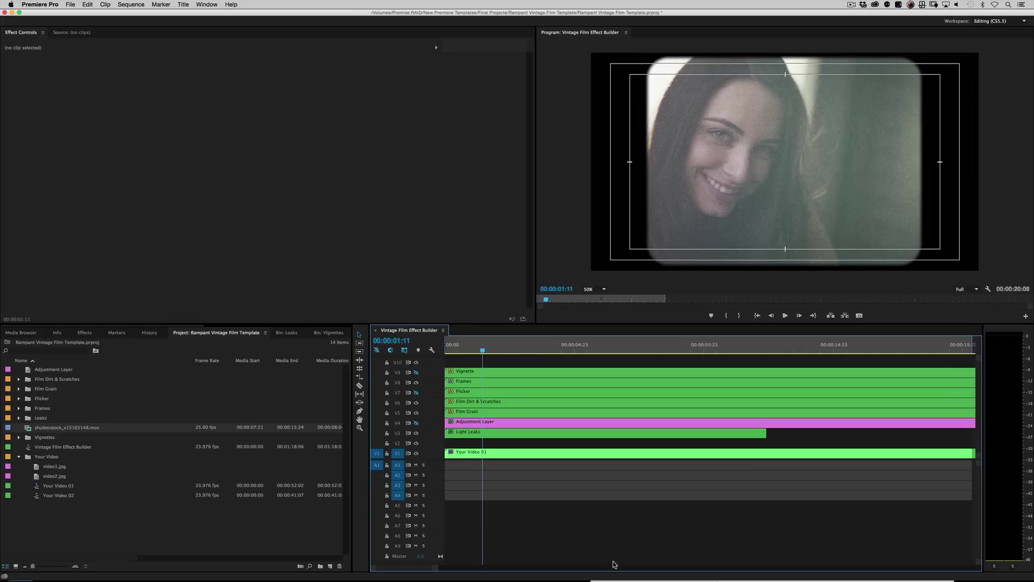
click(416, 382)
click(416, 412)
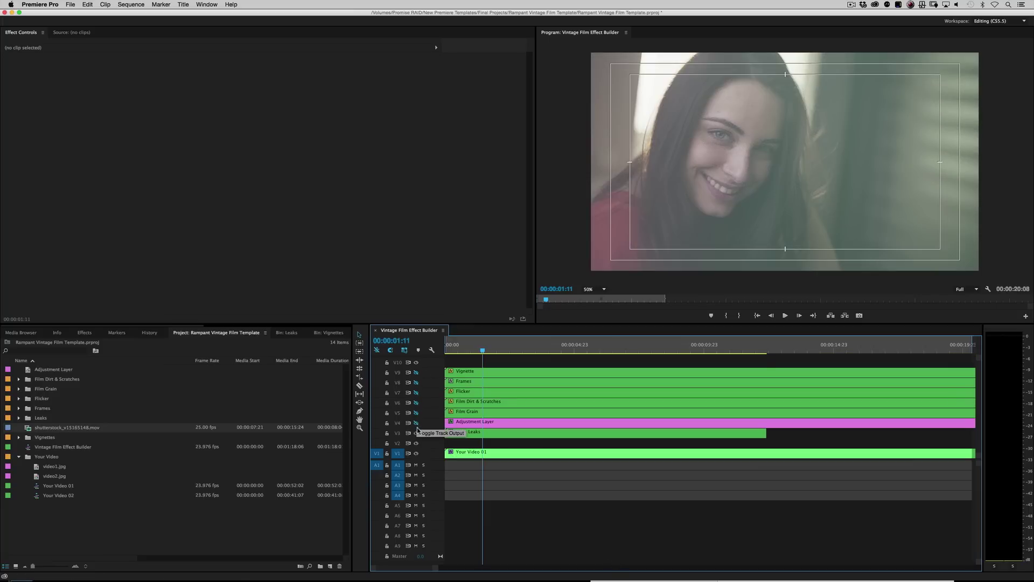
click(415, 433)
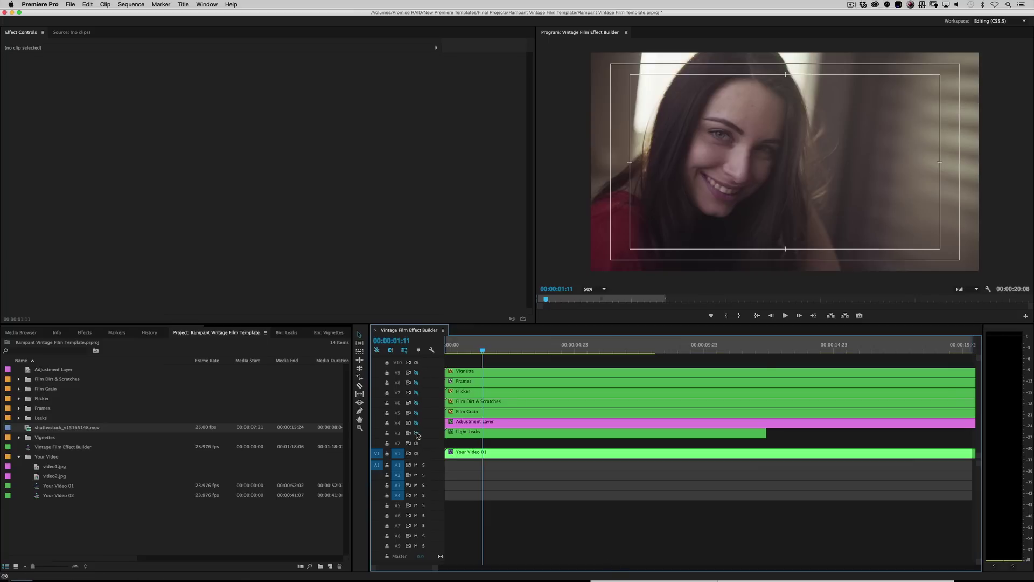
click(484, 456)
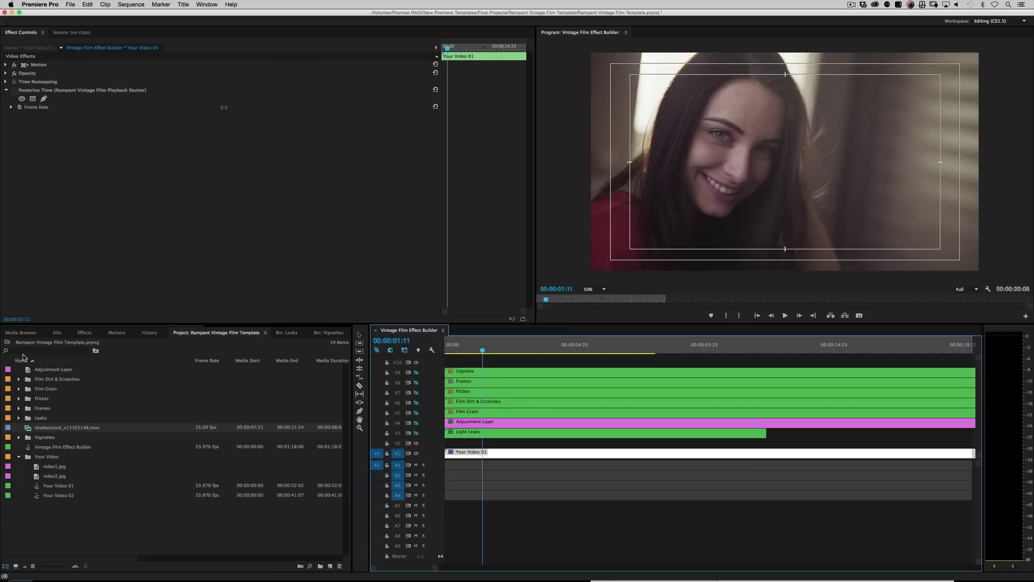
double_click(505, 453)
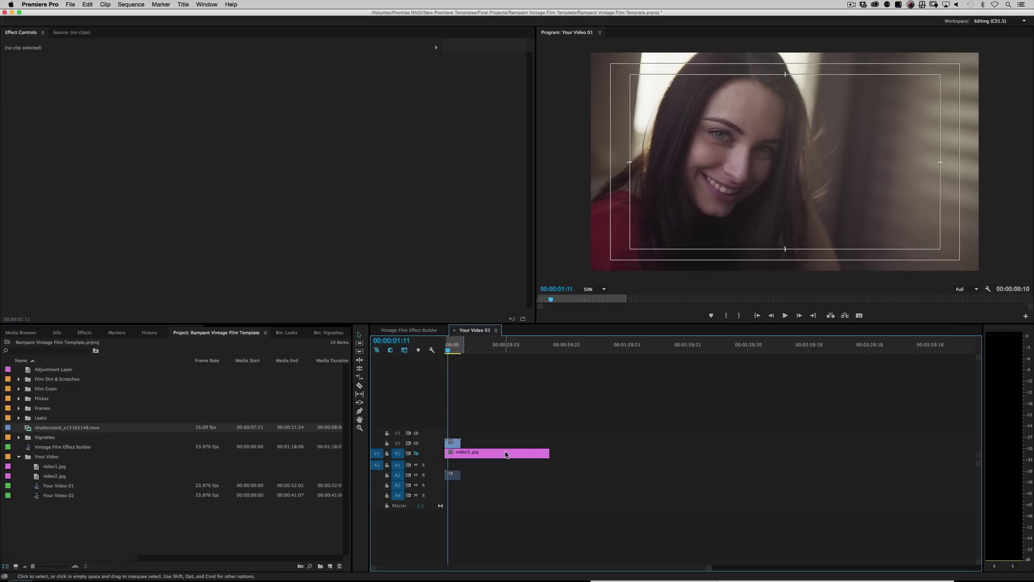
click(454, 330)
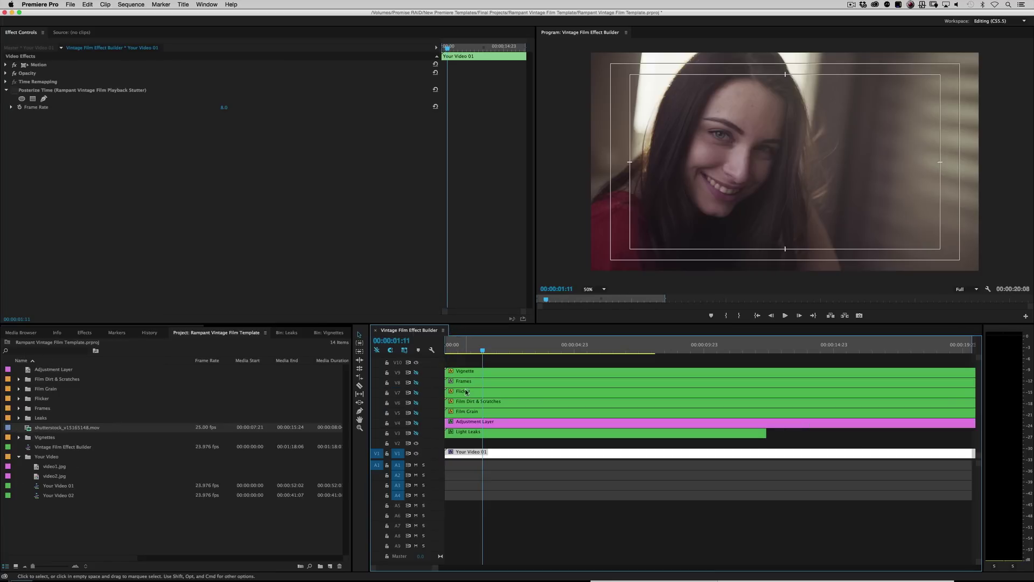
click(462, 434)
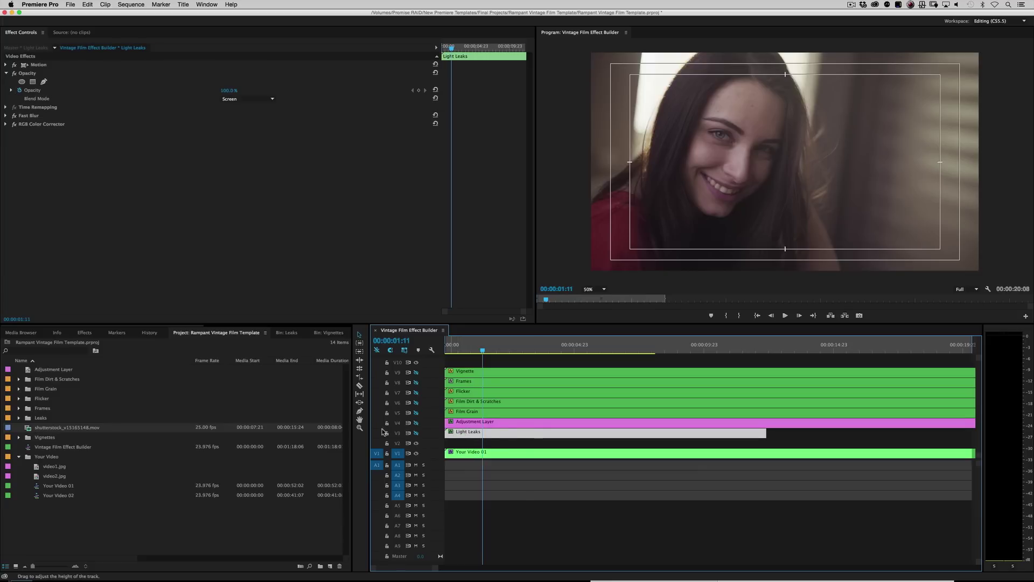
Turn the Light Leaks layer back on and preview it from the start.
click(417, 433)
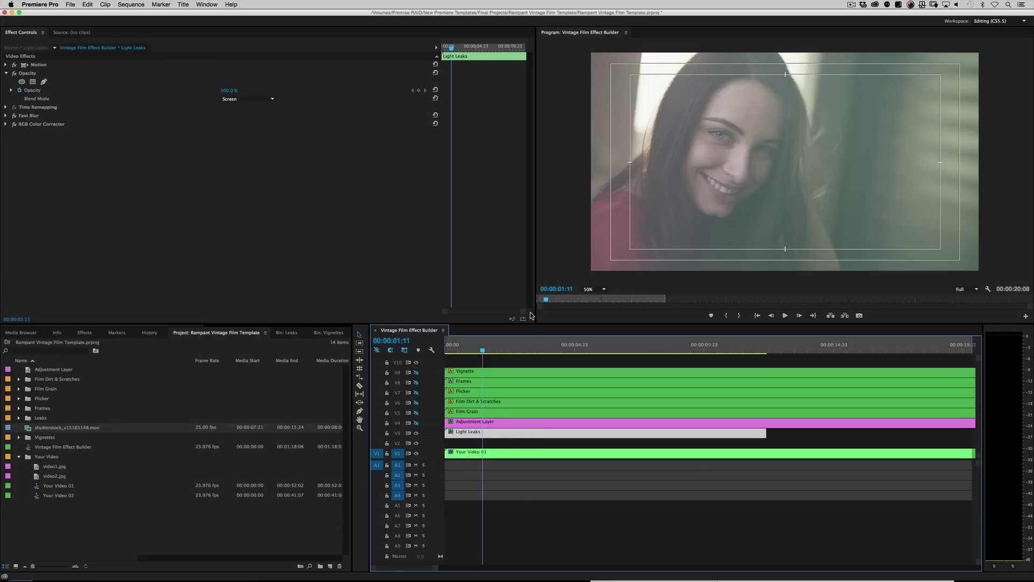
key(Home)
key(space)
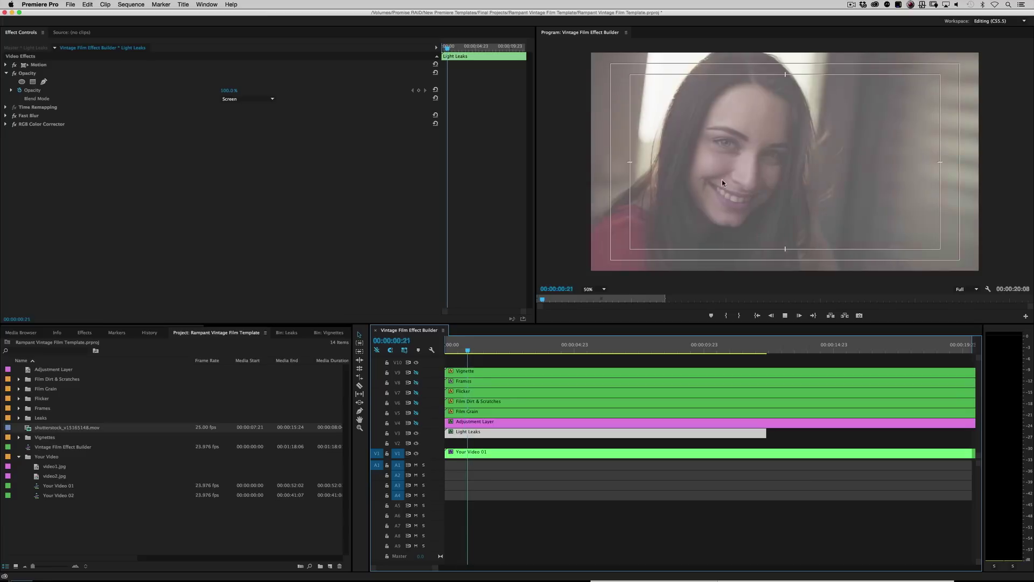
key(space)
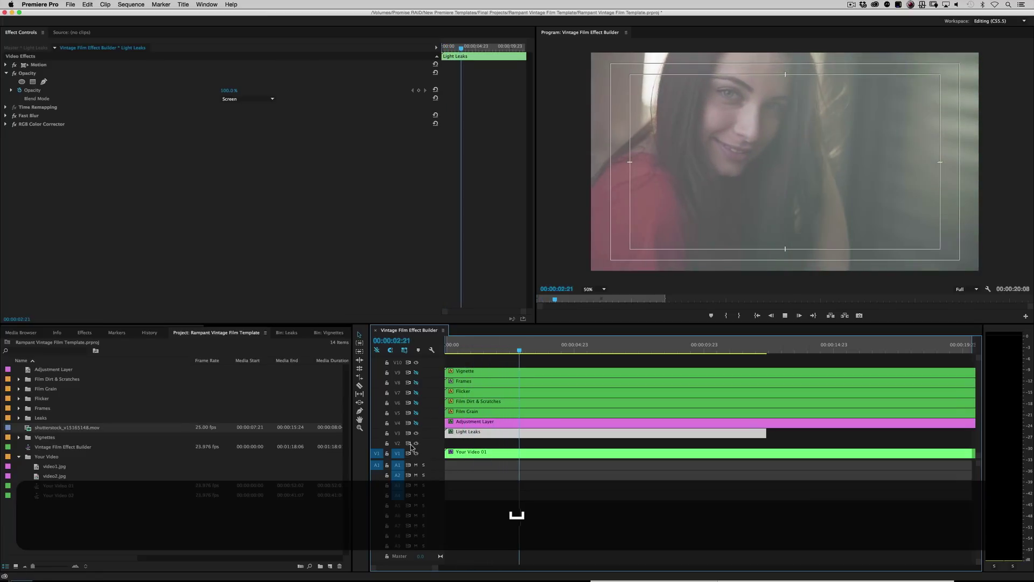
Try the Adjustment Layer's vintage colour look at around 00:00:01:19, then turn it off.
click(478, 421)
key(Home)
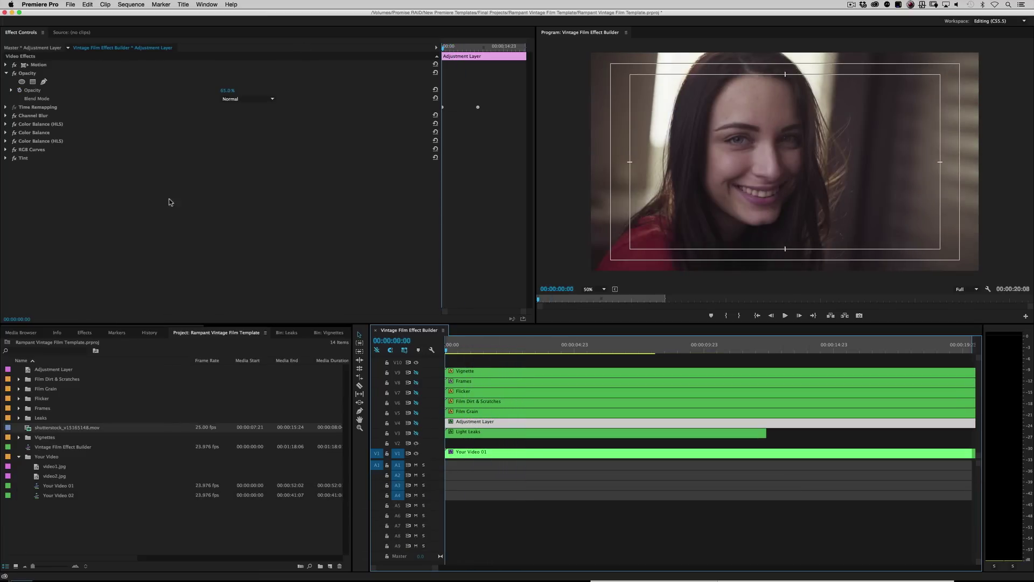
click(417, 424)
mouse_move(455, 345)
mouse_down()
mouse_move(492, 343)
mouse_move(466, 345)
mouse_up()
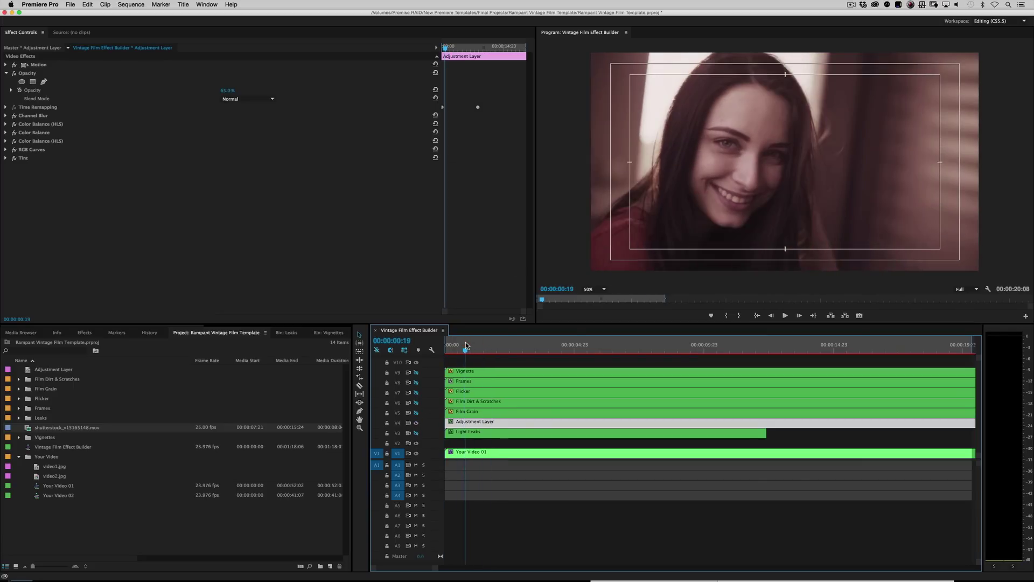
click(417, 423)
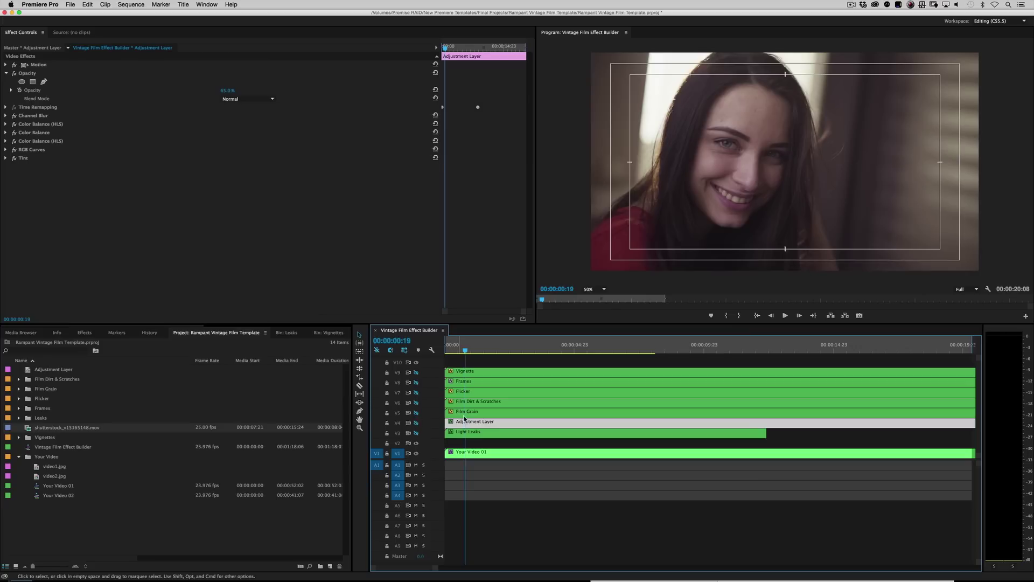
Turn the Film Grain layer back on and preview it from the start.
click(501, 412)
click(416, 413)
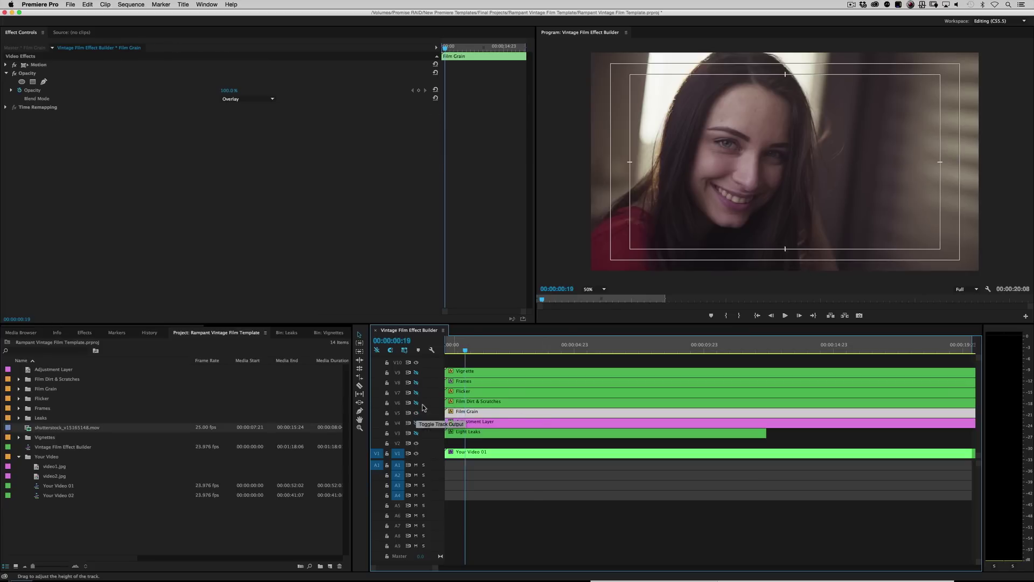
key(Home)
key(space)
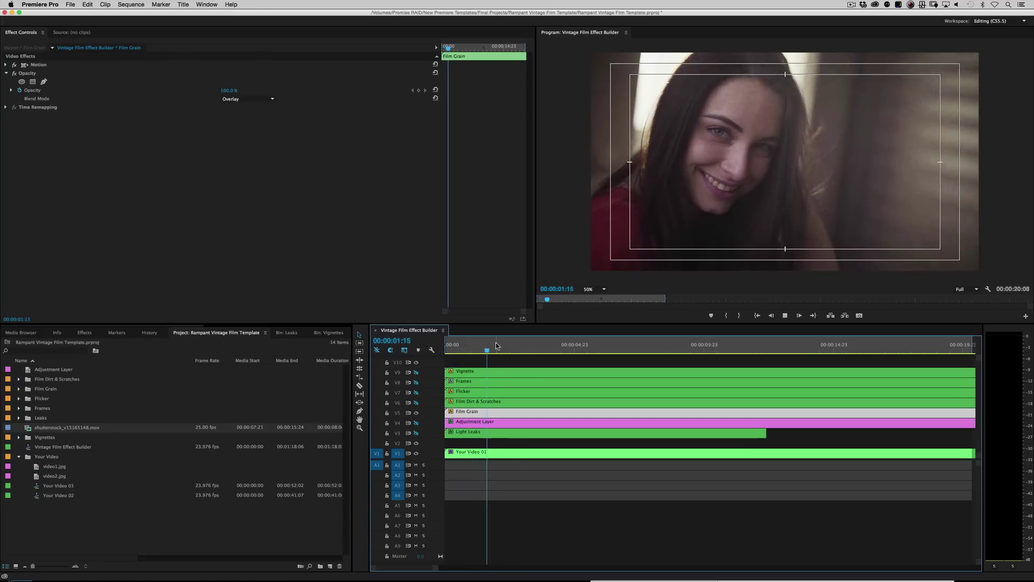
key(space)
drag(482, 347, 438, 357)
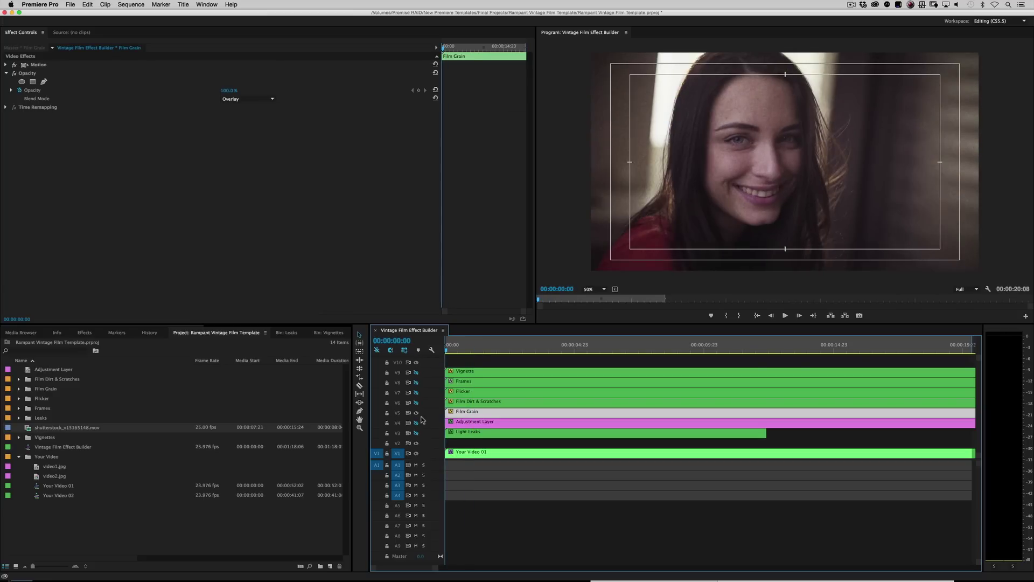
Preview the Film Dirt & Scratches and Flicker clips, then hide the Flicker track.
click(409, 405)
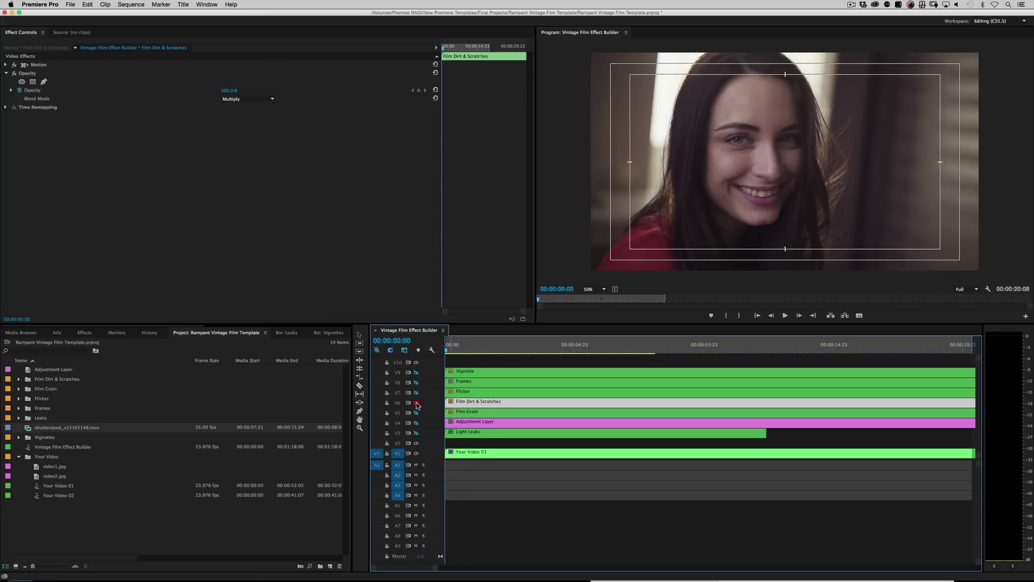
key(space)
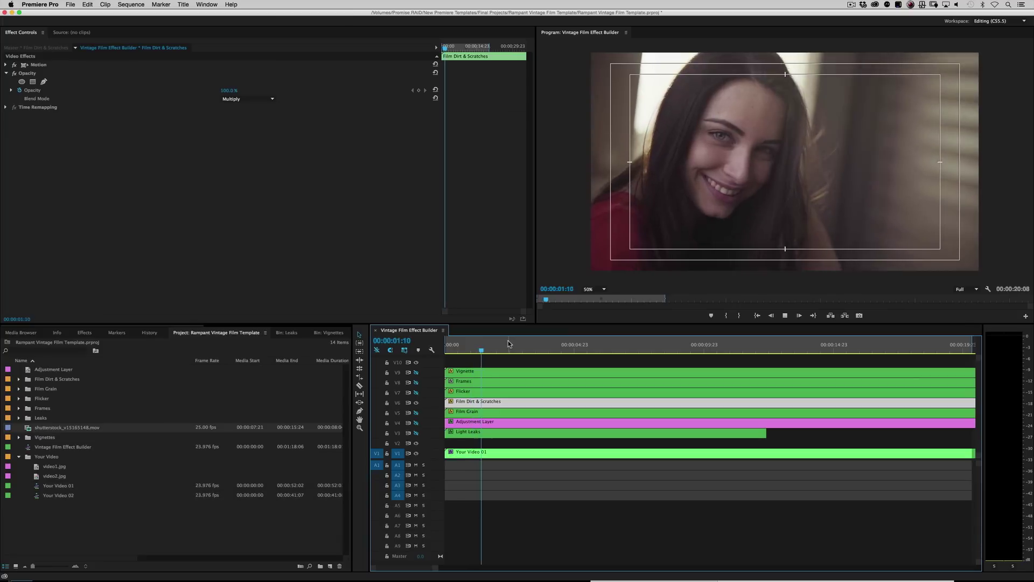
key(space)
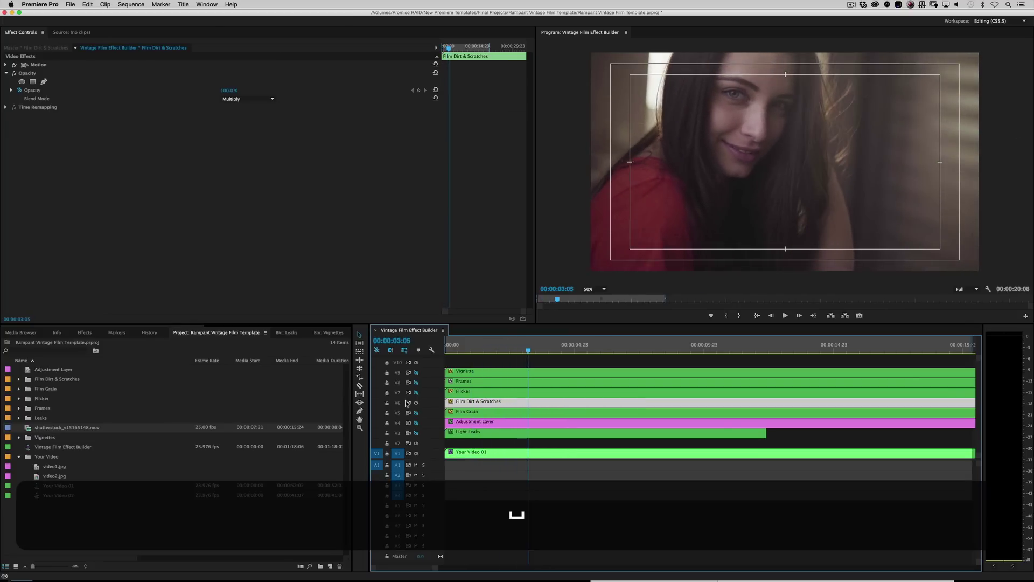
click(413, 393)
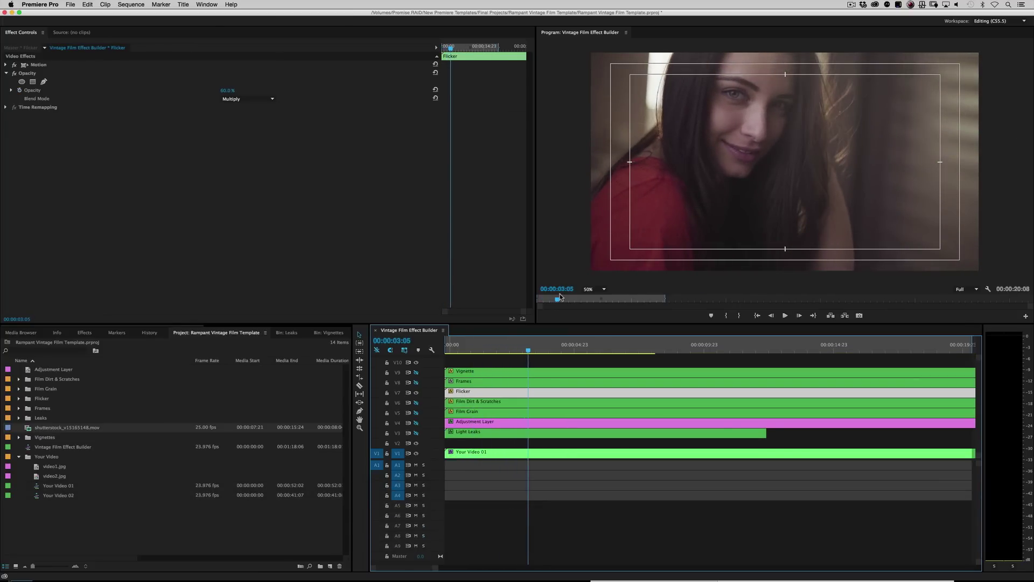
key(Home)
key(space)
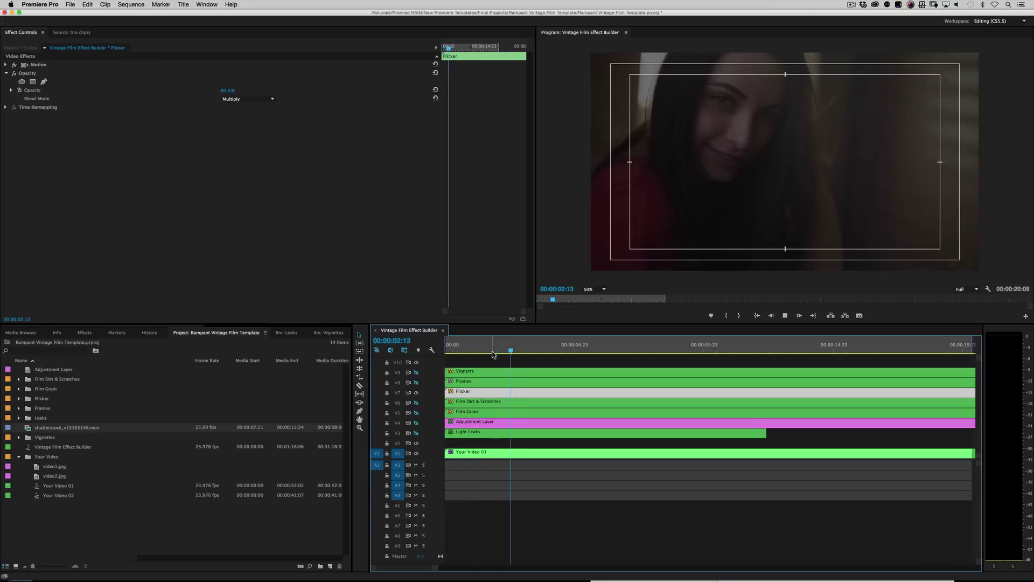
key(space)
click(415, 392)
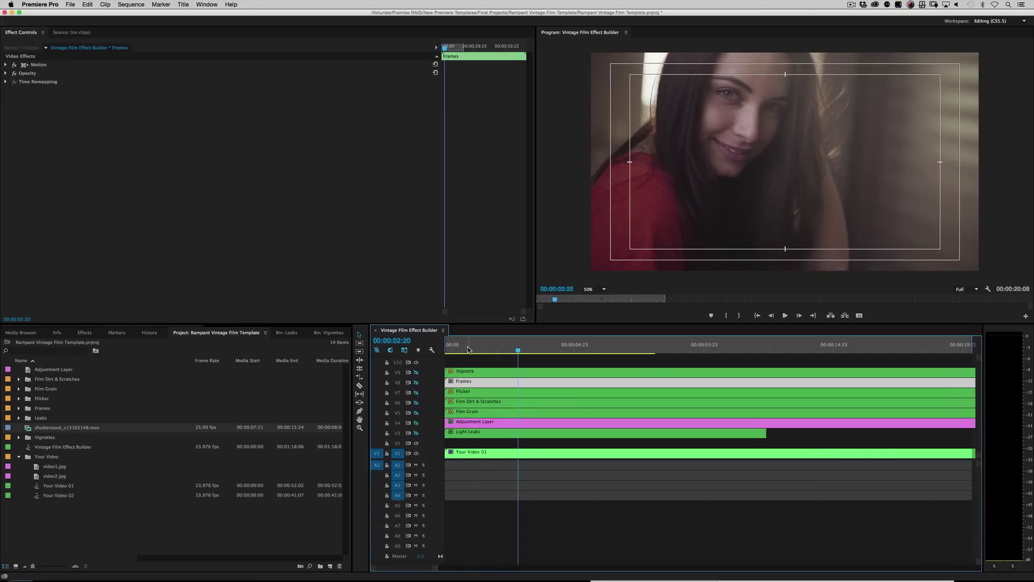
key(Home)
Compare the 8mm frame border on and off, leaving it off, and keep the Vignette layer shown.
click(416, 383)
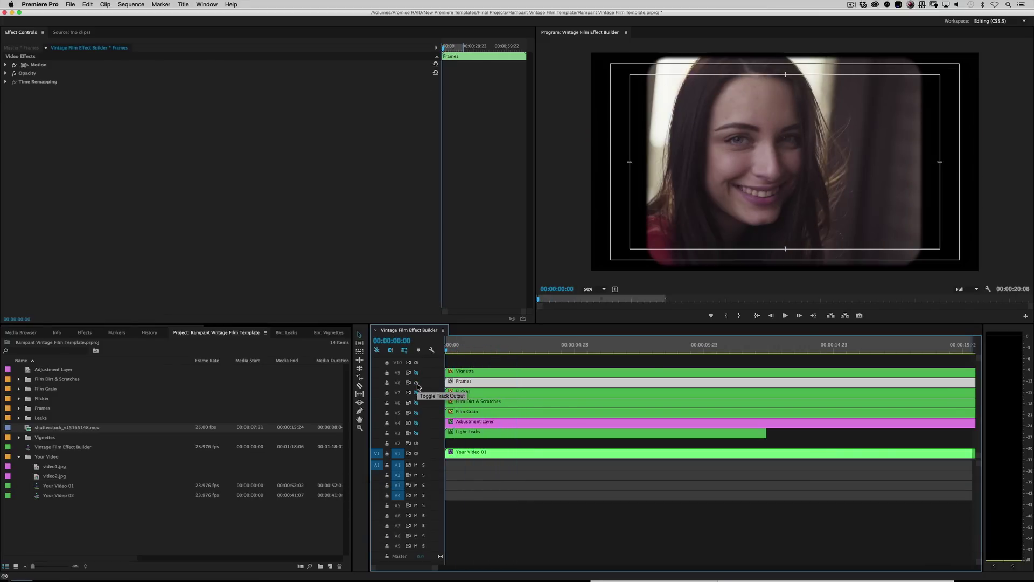
click(417, 383)
click(416, 383)
click(417, 383)
click(417, 383)
click(417, 383)
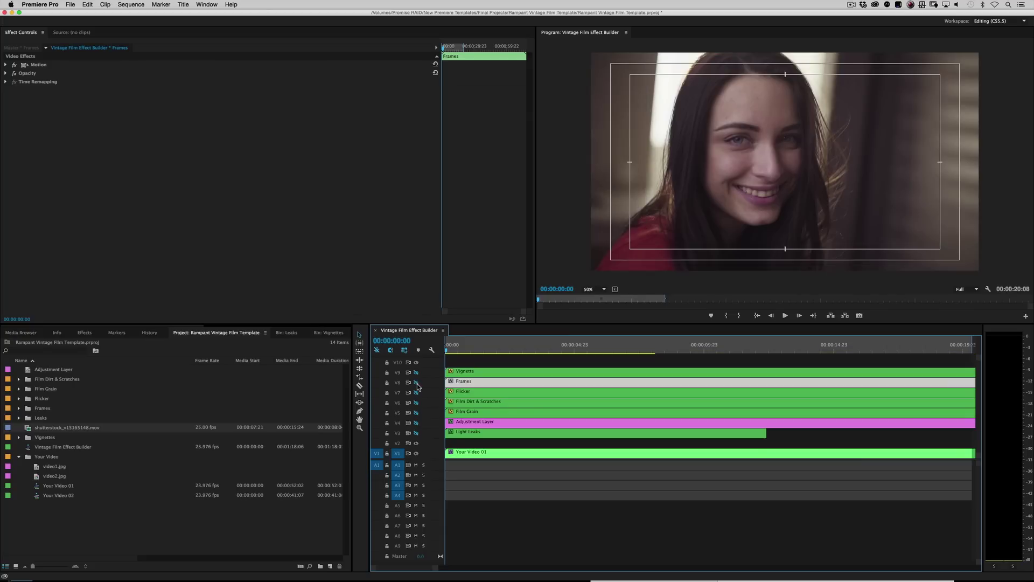
click(417, 383)
click(417, 383)
click(417, 382)
click(417, 383)
click(417, 382)
click(417, 379)
click(416, 373)
click(416, 373)
click(416, 372)
Turn Flicker back on, toggle Light Leaks, and preview the overlay mix from the start.
click(416, 393)
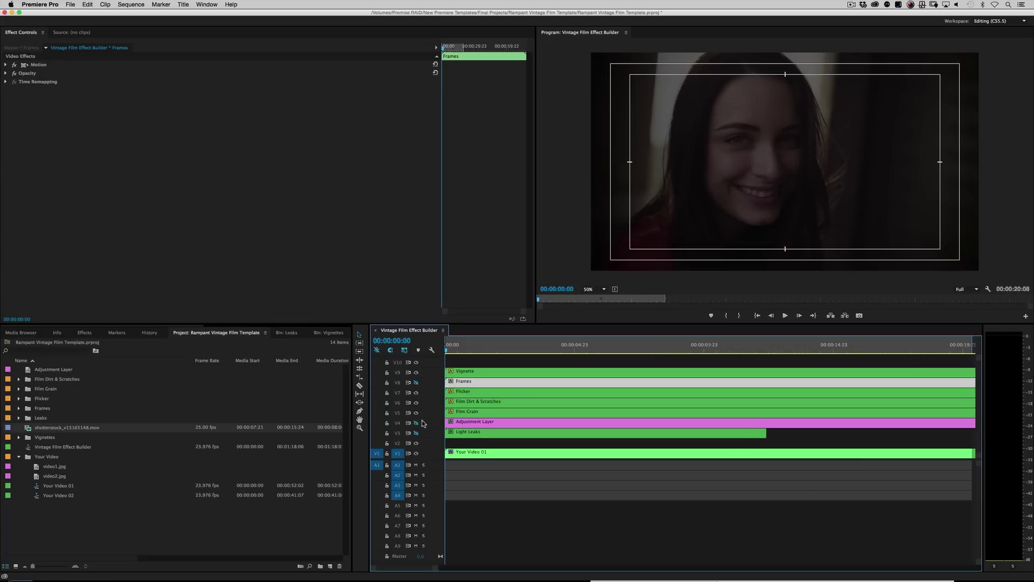
click(416, 433)
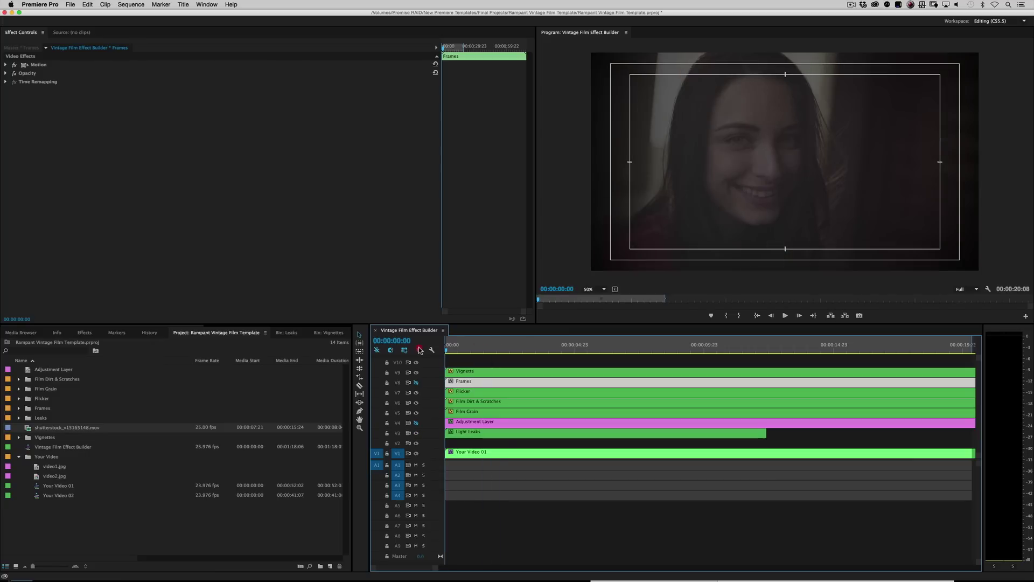
key(space)
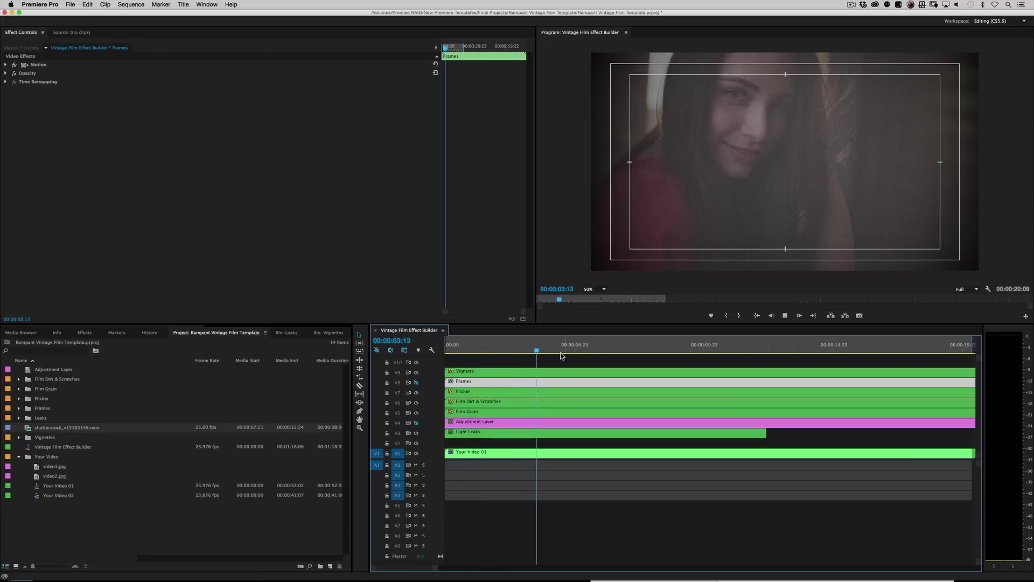
key(space)
click(447, 350)
drag(447, 350, 446, 350)
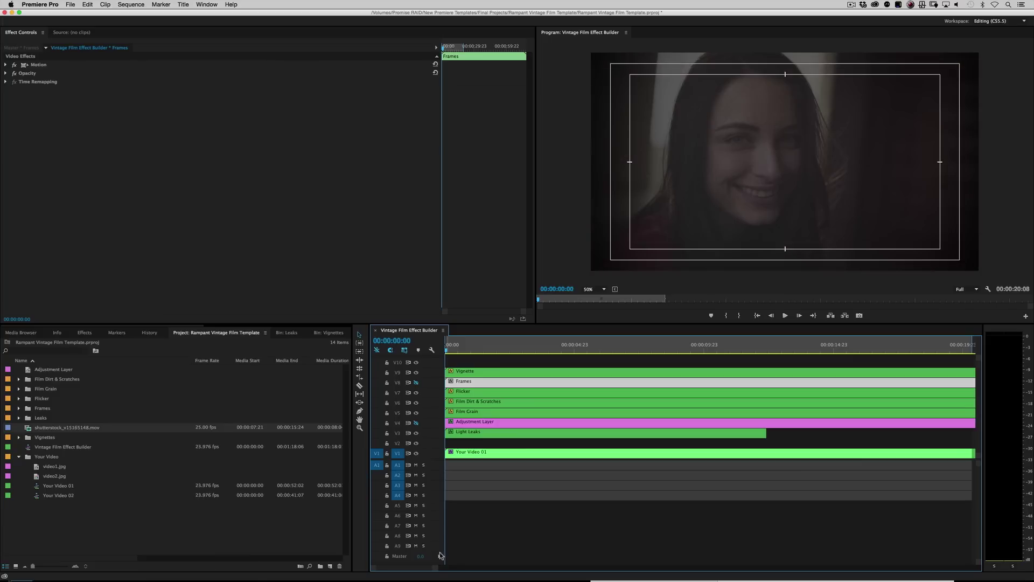
Set the out point at four seconds, render In to Out, and play back the rendered preview.
drag(436, 571, 501, 560)
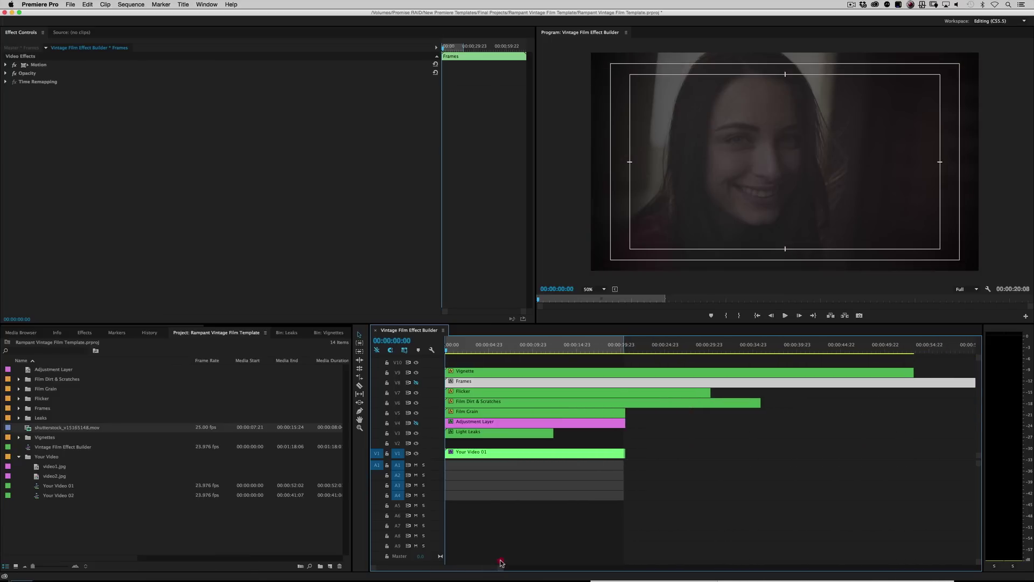
click(477, 349)
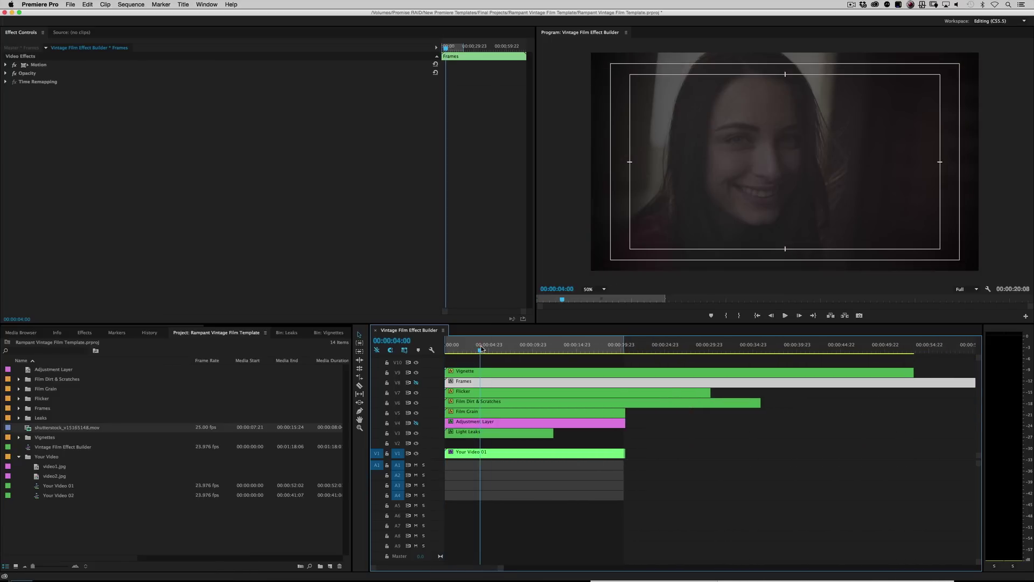
key(o)
click(108, 4)
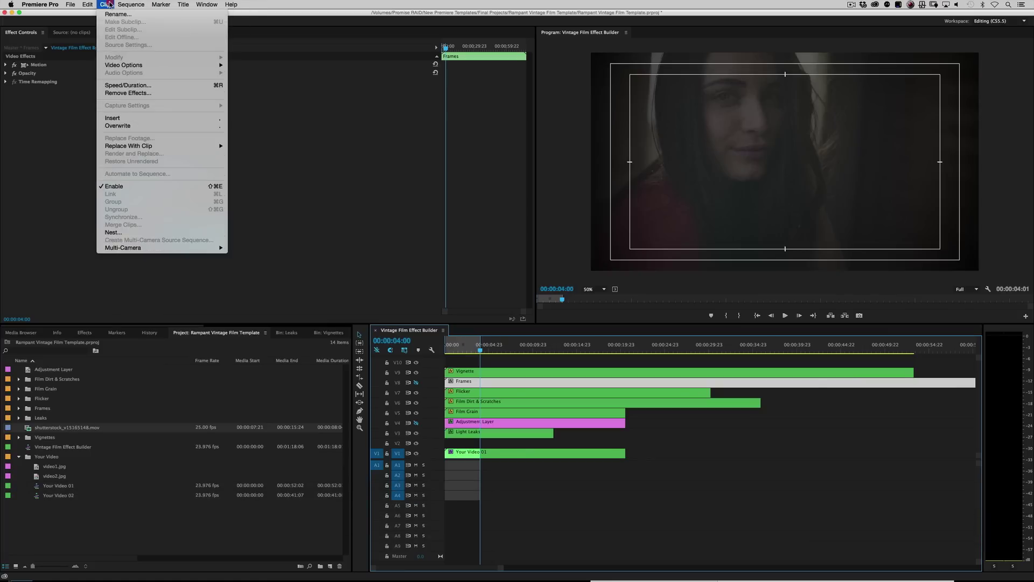
mouse_move(92, 4)
mouse_move(130, 4)
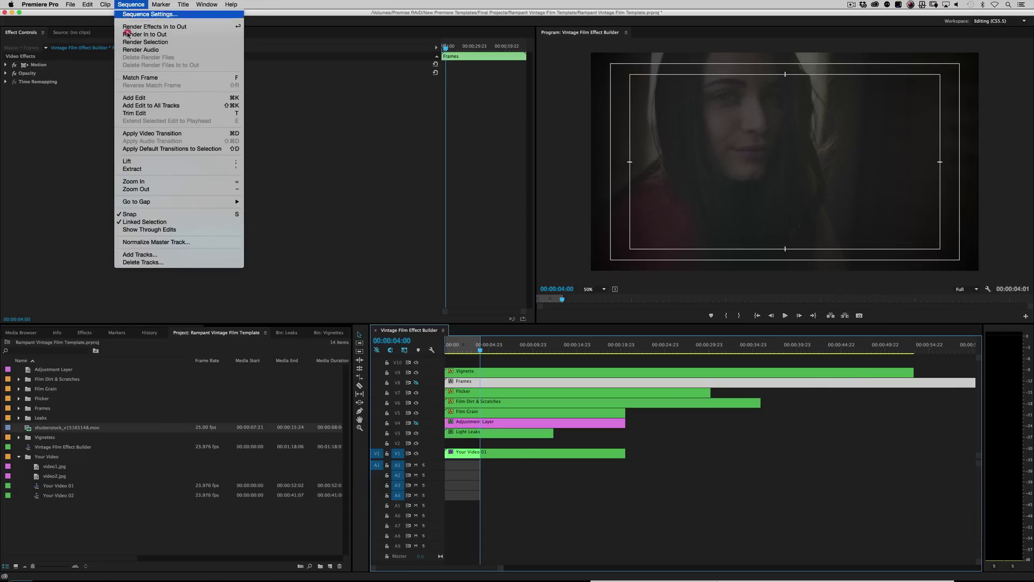
click(132, 36)
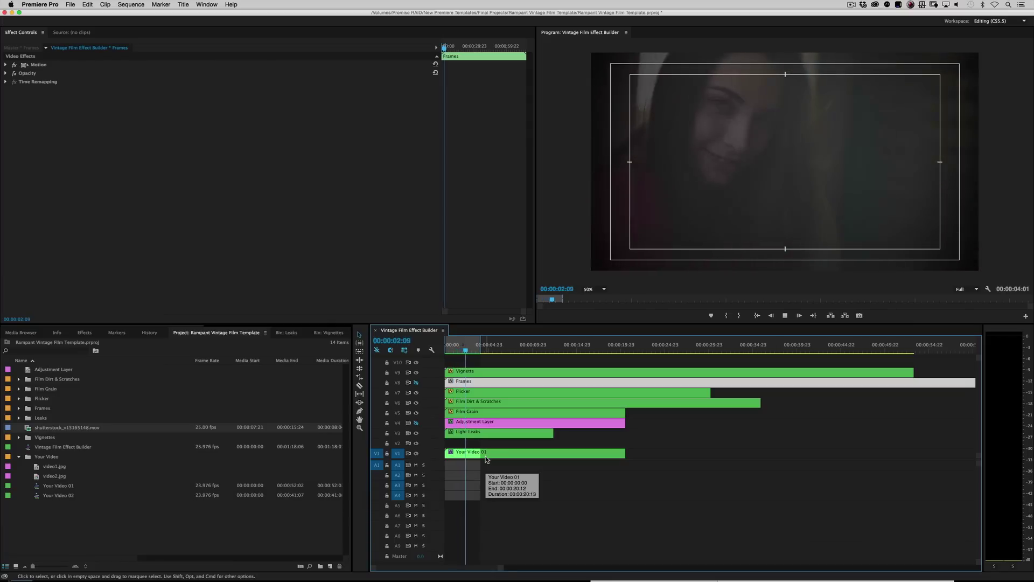
key(space)
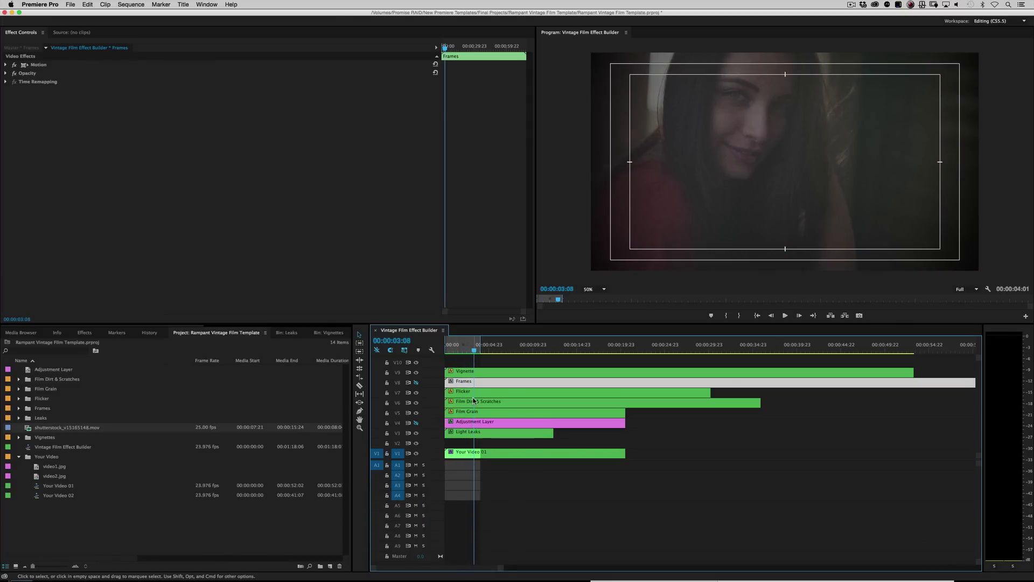
drag(479, 344, 449, 346)
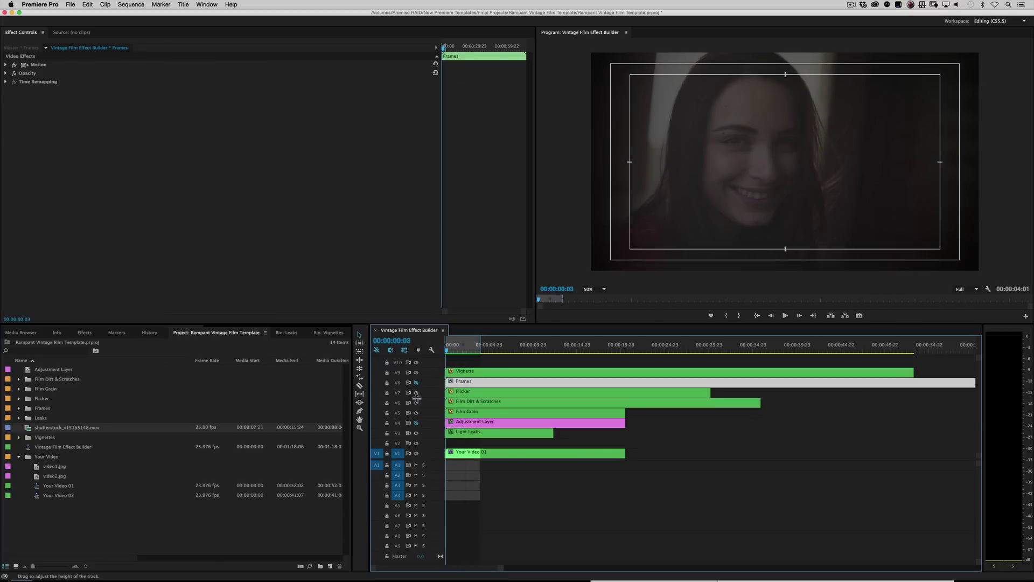
Restore the 8mm Frames track and inspect each overlay clip's blend settings from Light Leaks up to Vignette.
click(416, 383)
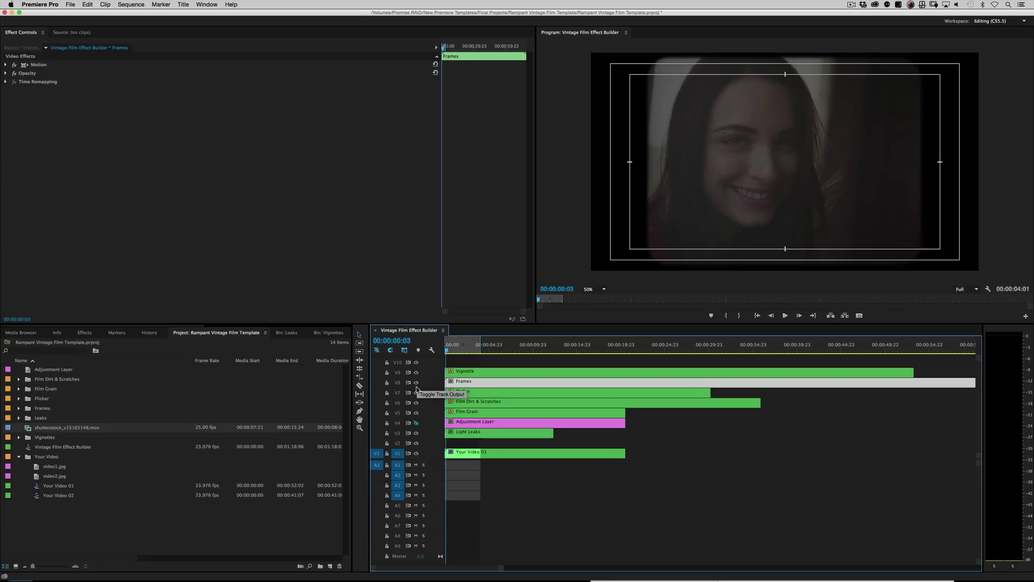
click(416, 423)
click(476, 433)
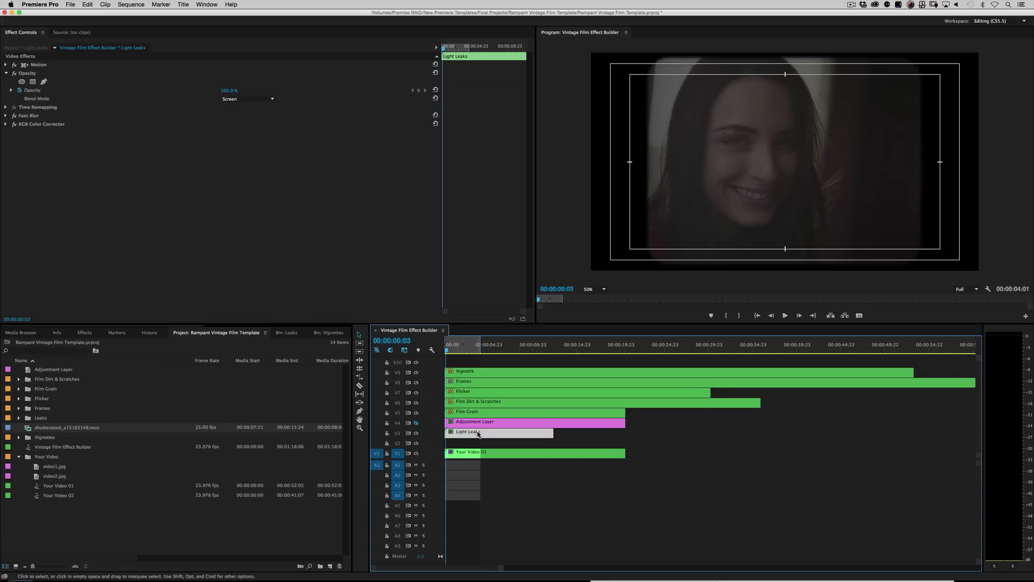
click(476, 413)
click(476, 404)
click(474, 393)
click(473, 383)
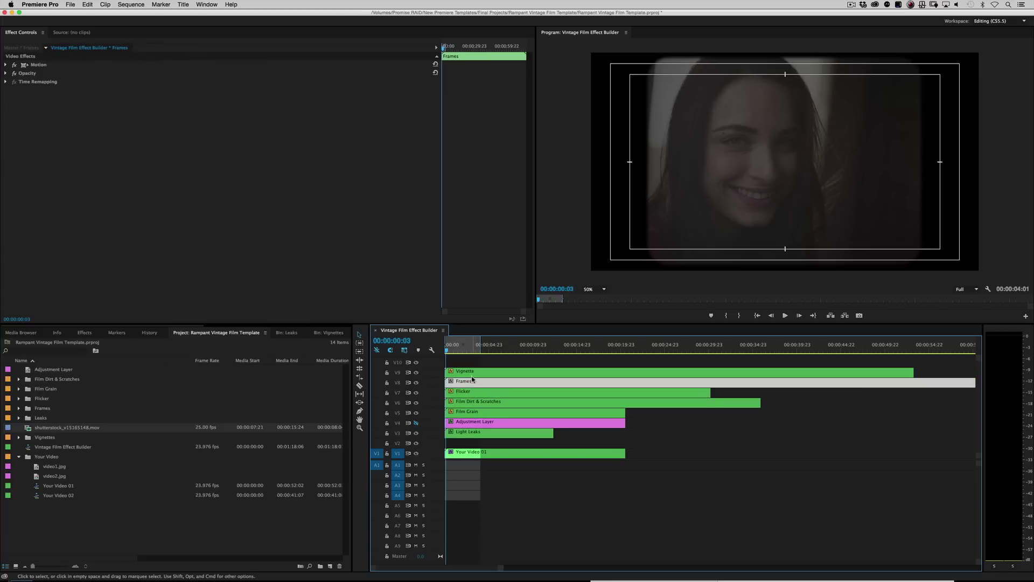
click(473, 373)
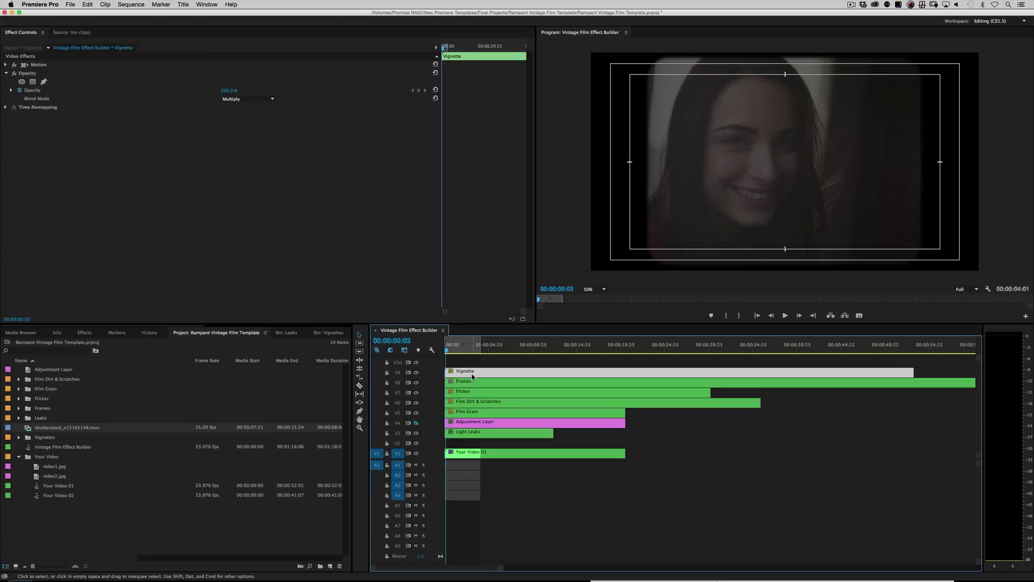
click(467, 434)
Open the Light Leaks nest, scroll through its stacked leak tracks, and scrub the footage.
double_click(468, 435)
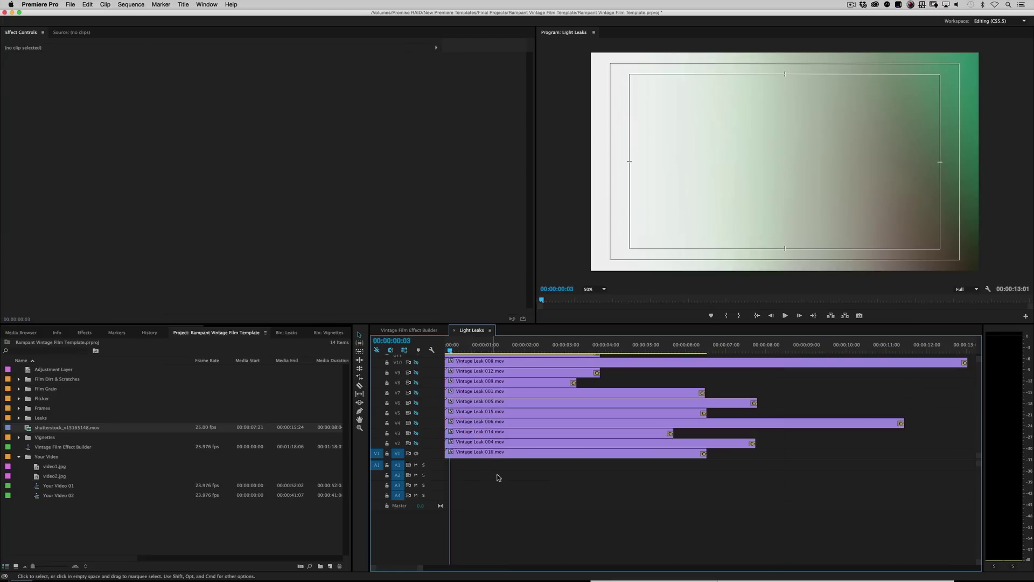
scroll(820, 451, up, 4)
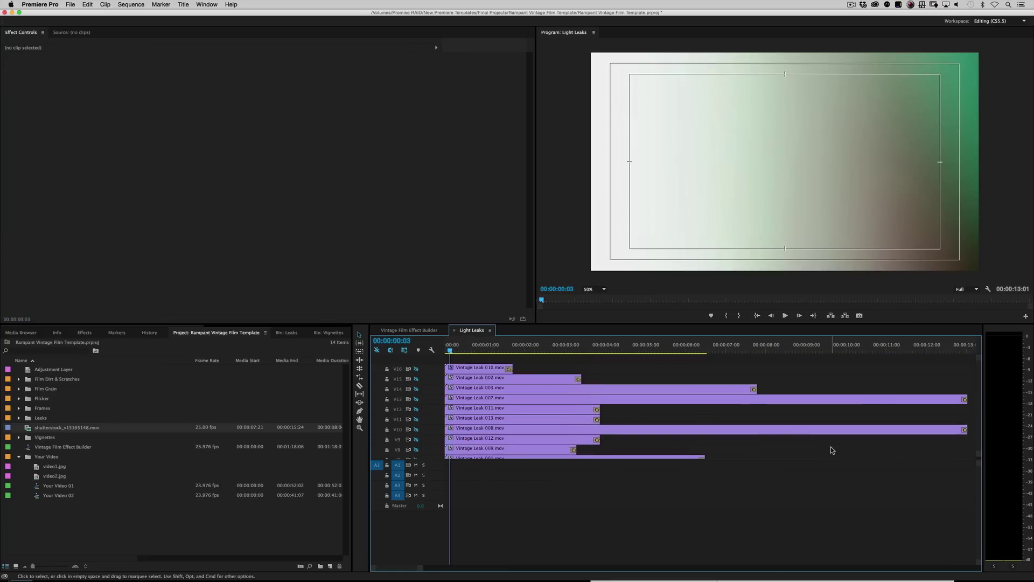
scroll(832, 451, down, 4)
scroll(829, 449, up, 4)
scroll(830, 449, down, 4)
scroll(829, 450, up, 4)
scroll(829, 450, down, 4)
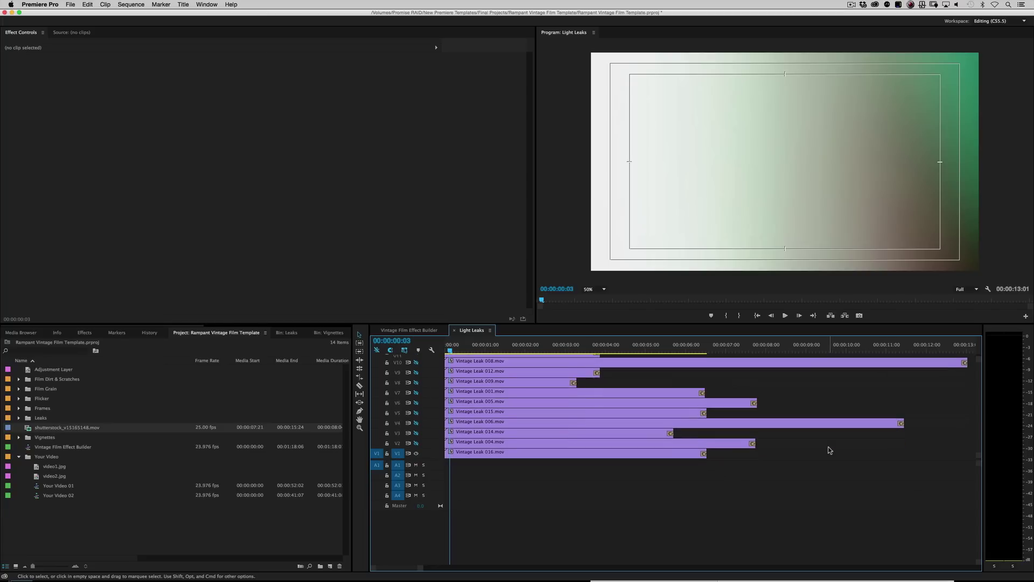
drag(460, 351, 458, 351)
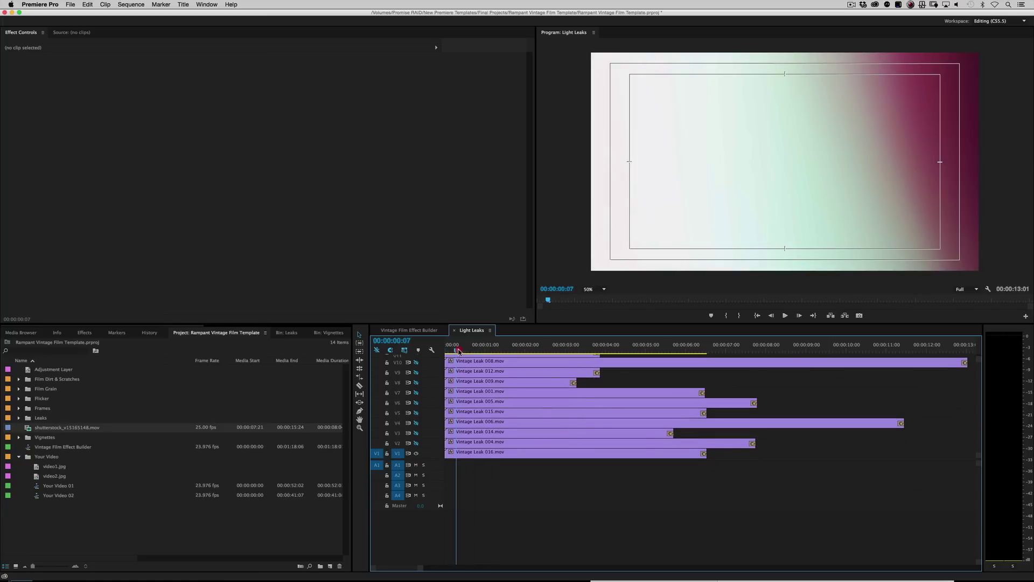
Solo and play the V2 and V3 light leaks one at a time.
click(416, 453)
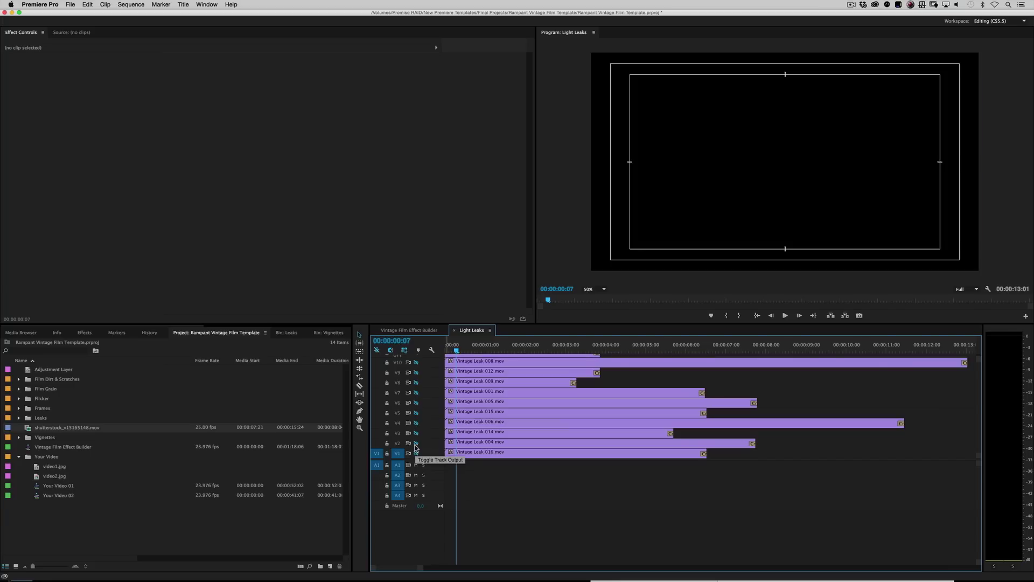
click(415, 443)
key(space)
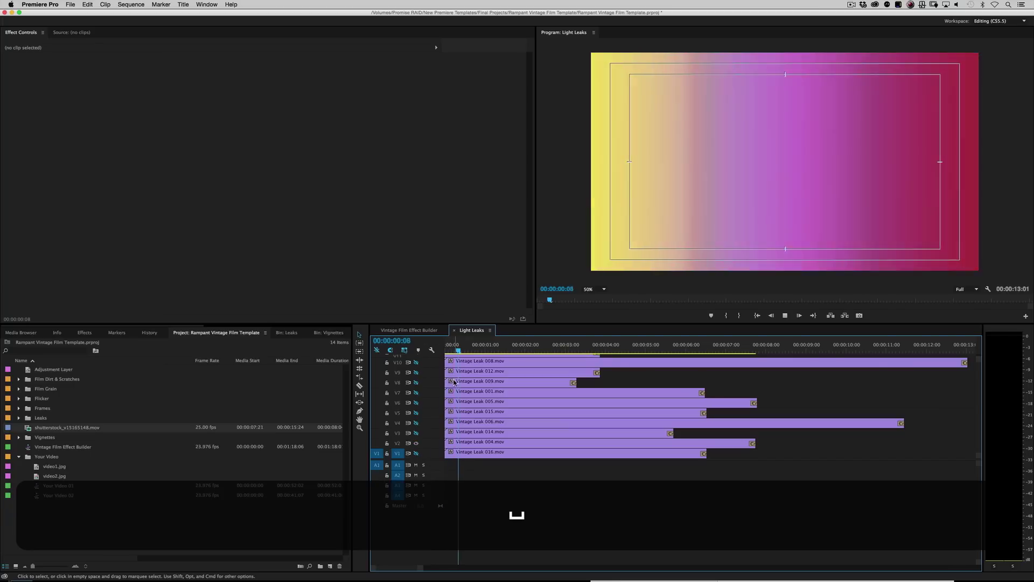
click(416, 443)
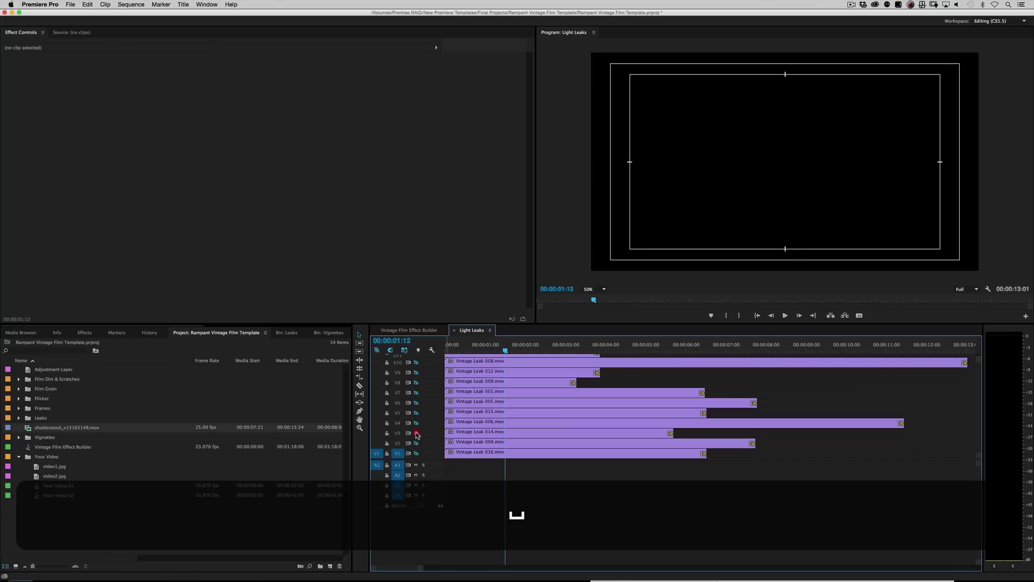
click(417, 434)
key(Home)
key(space)
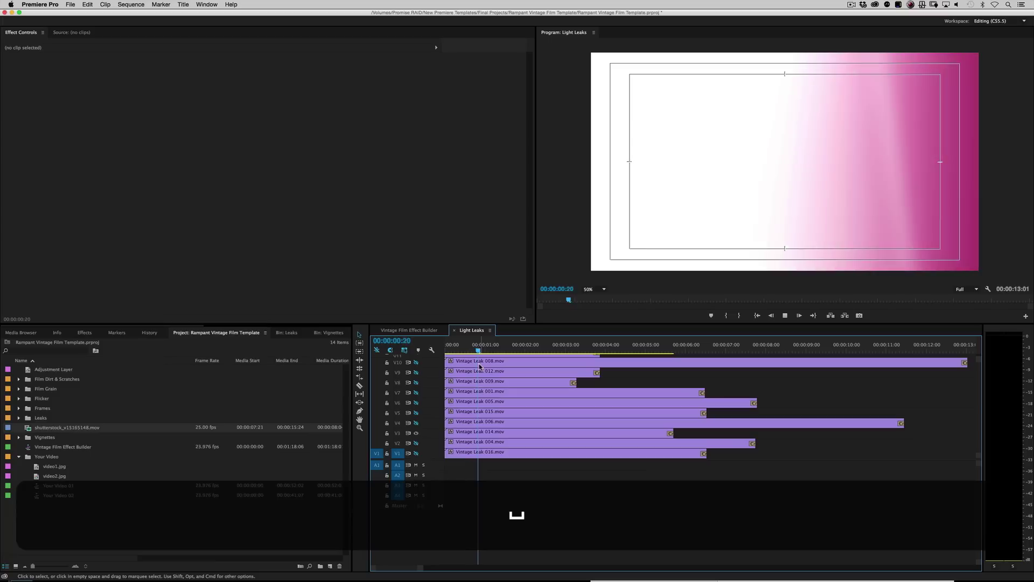
key(space)
click(415, 433)
Solo and play the V5 leak, the green V8 leak, then the purple leak.
click(416, 412)
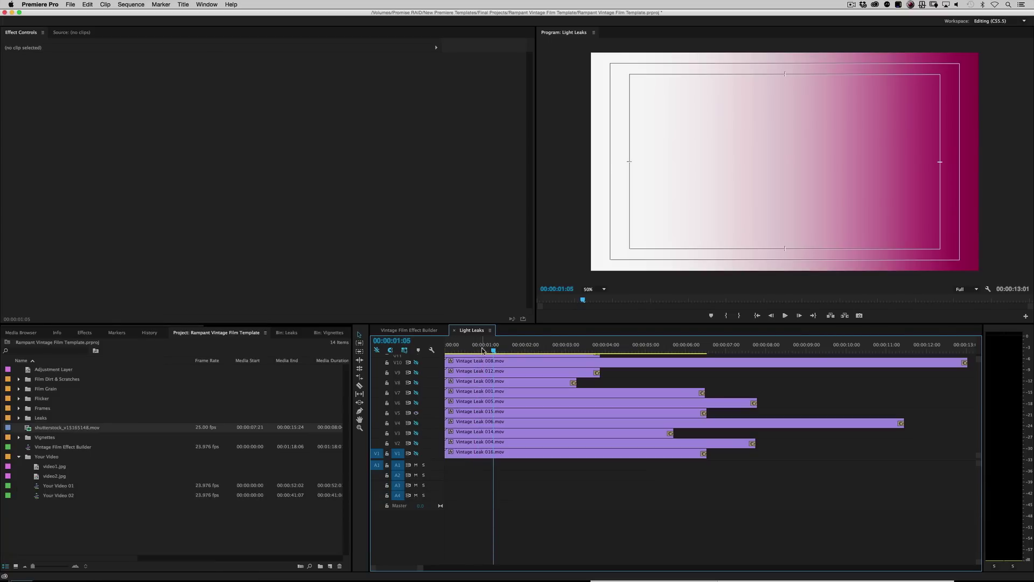
key(space)
key(space)
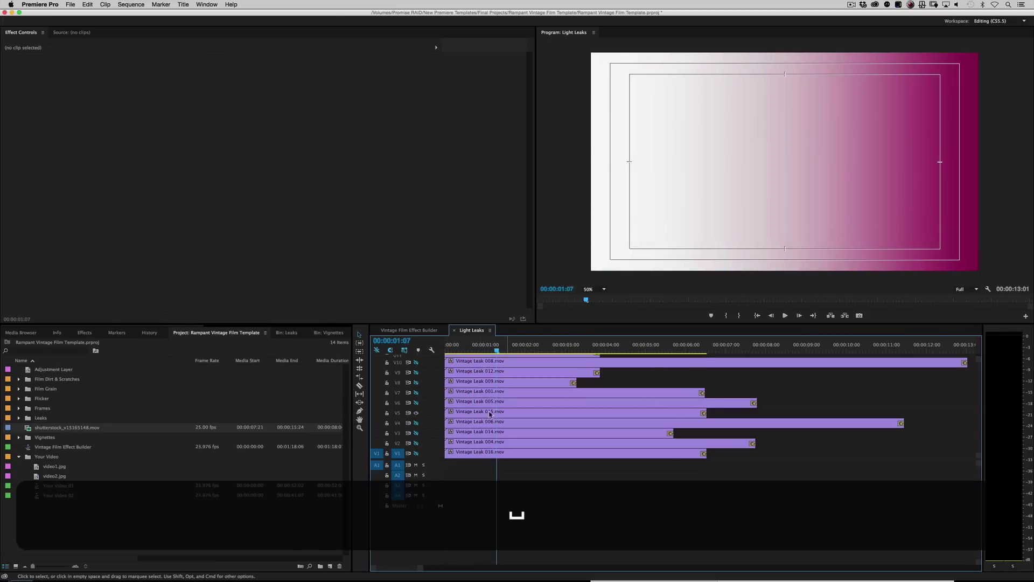
click(416, 413)
click(416, 383)
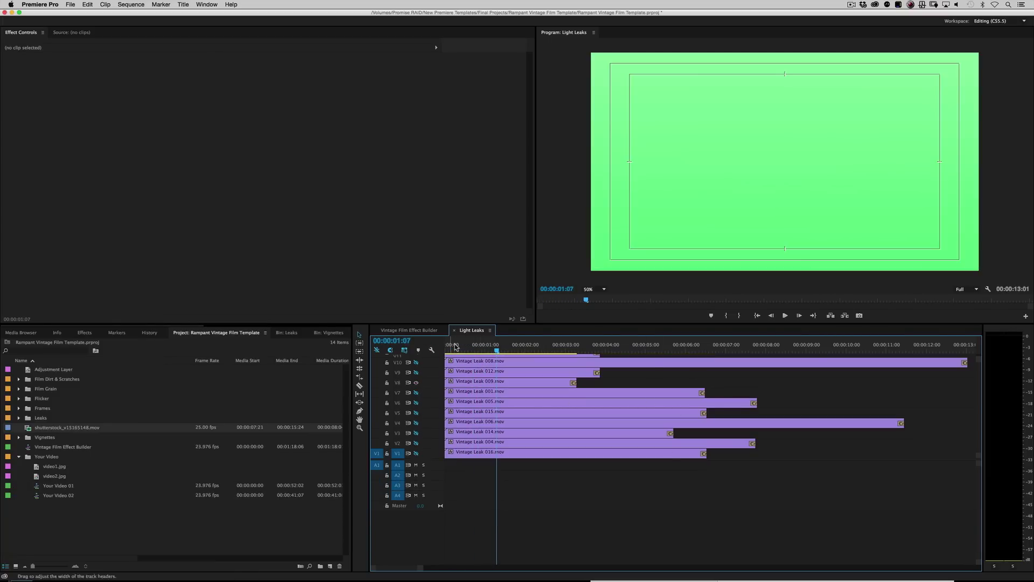
drag(455, 346, 426, 348)
key(space)
key(space)
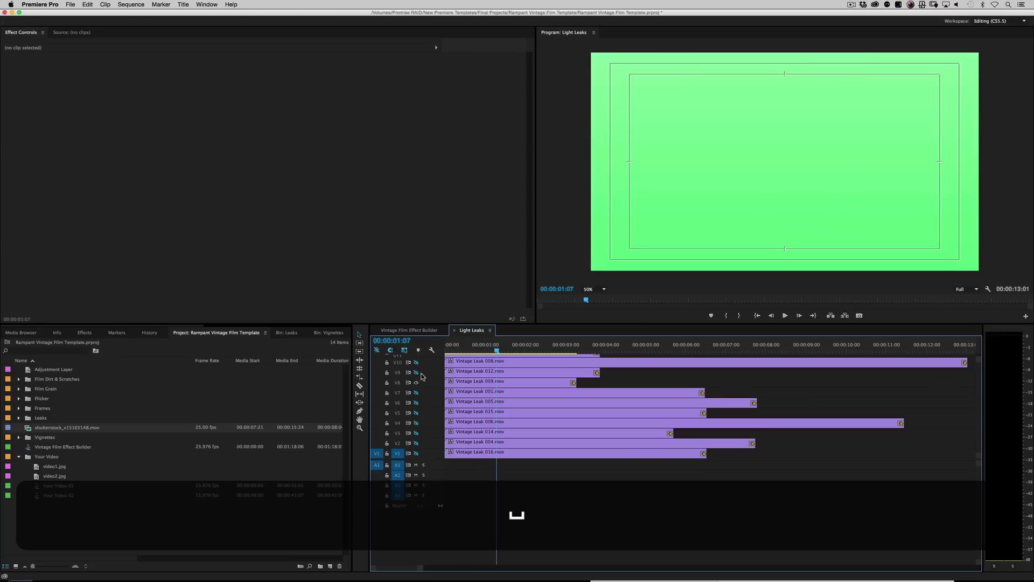
click(416, 382)
scroll(435, 406, up, 3)
scroll(434, 403, down, 3)
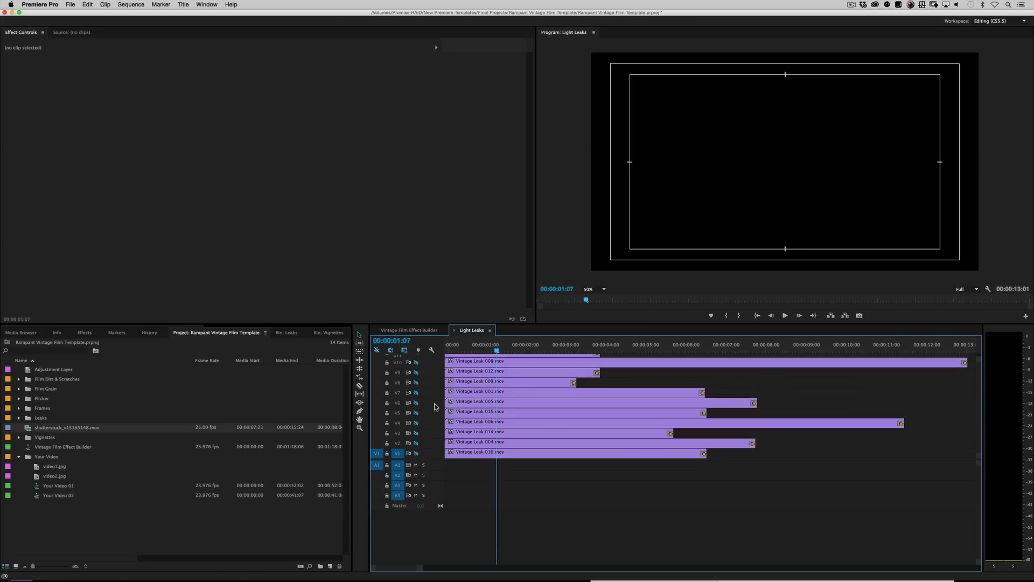
scroll(808, 388, up, 5)
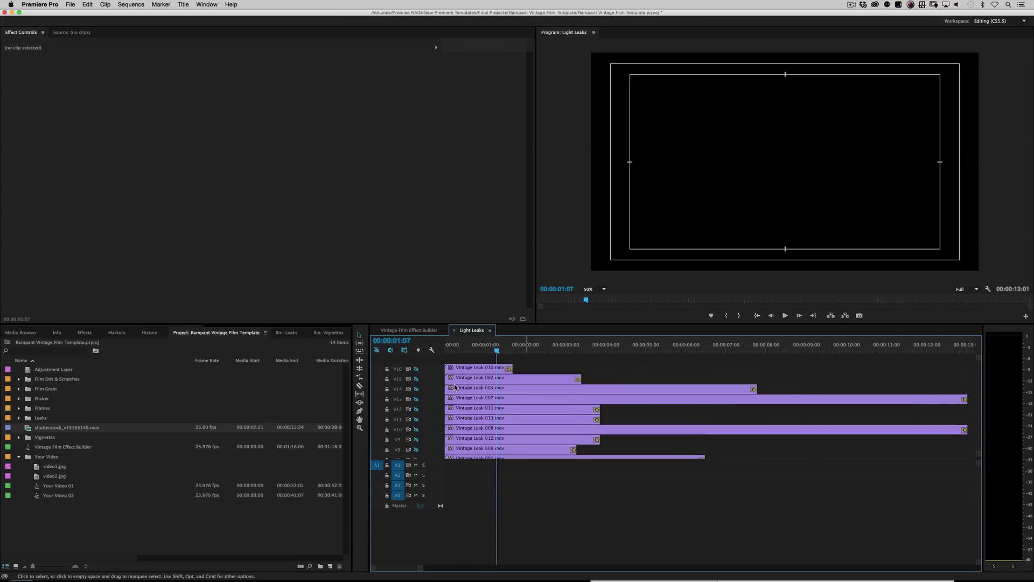
click(451, 347)
key(space)
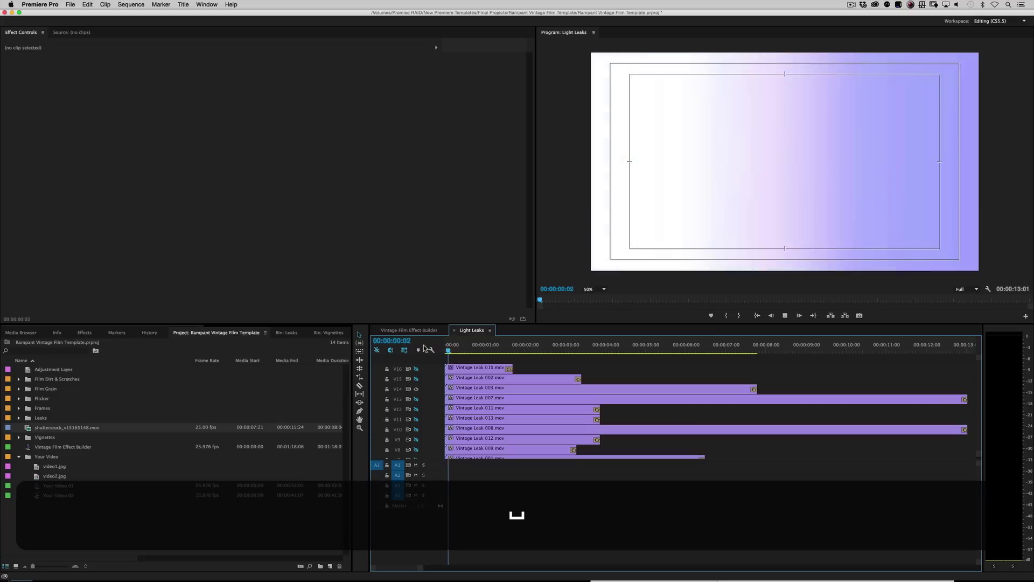
Back in Vintage Film Effect Builder, hide the Grain, Dirt & Scratches, Flicker, 8mm Frames and Vignette overlays.
click(429, 330)
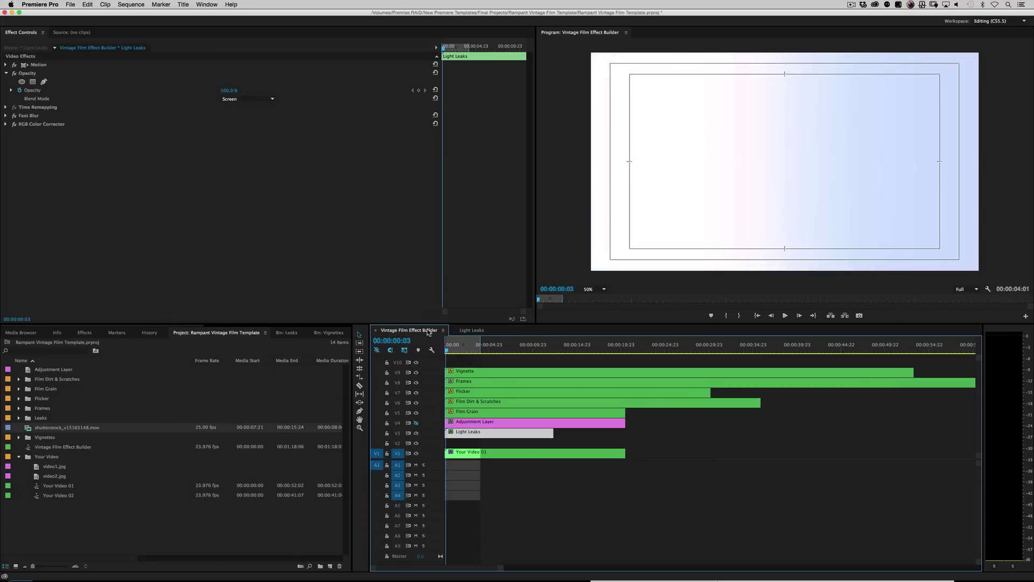
key(space)
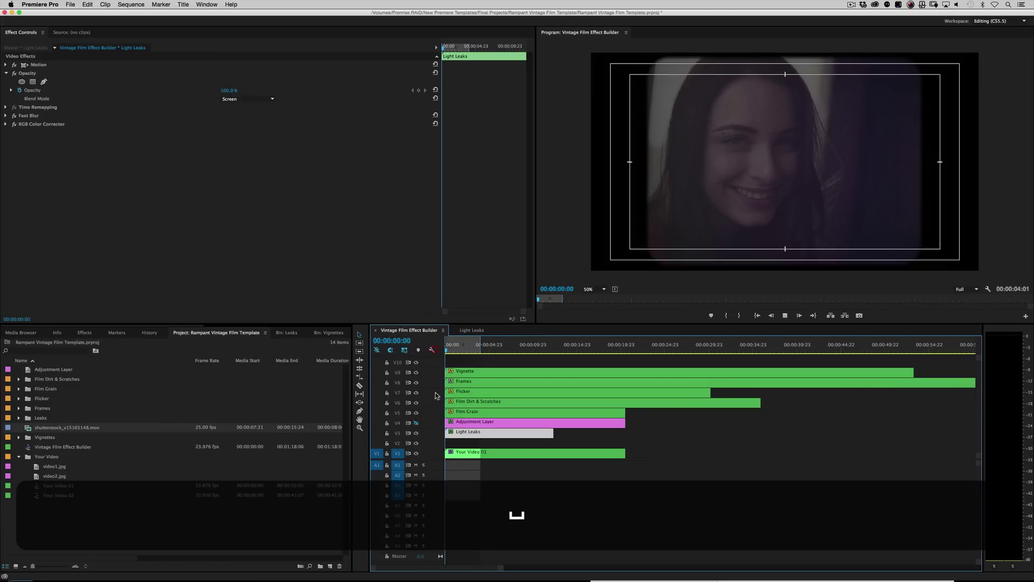
click(415, 412)
click(416, 402)
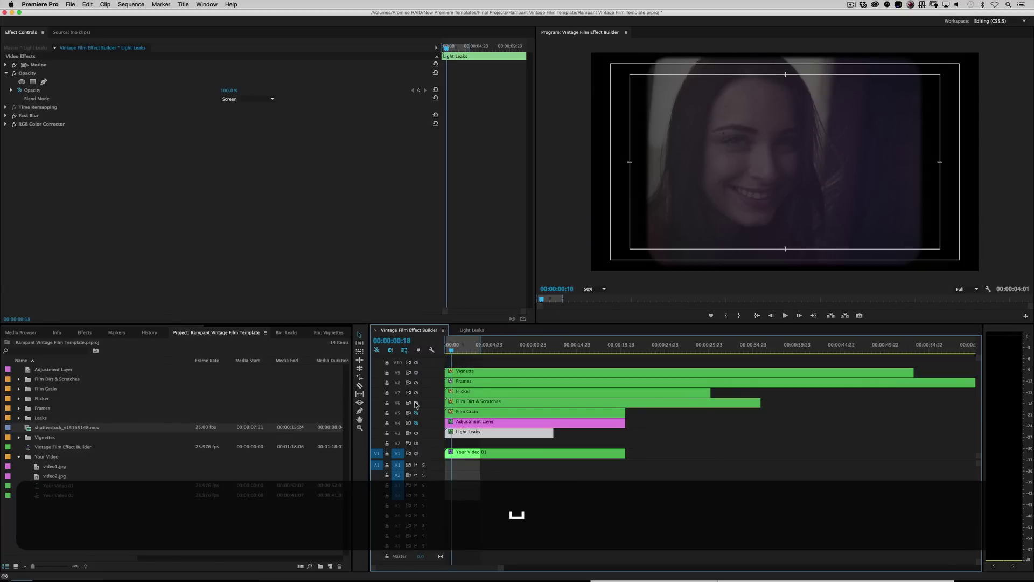
click(416, 393)
click(416, 382)
click(416, 373)
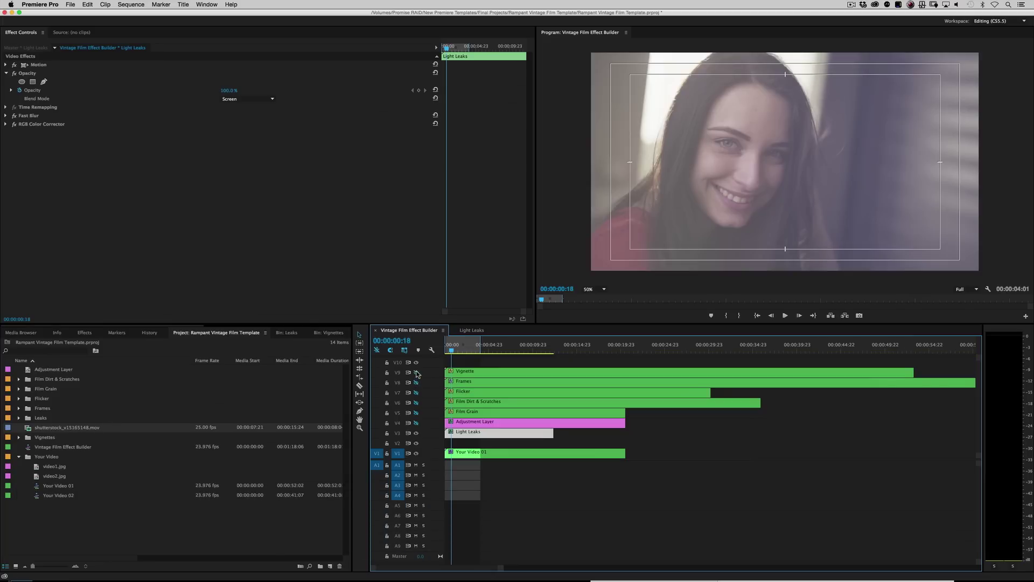
Compare playback with and without Light Leaks, leave it hidden, and open the Film Grain nest.
key(Home)
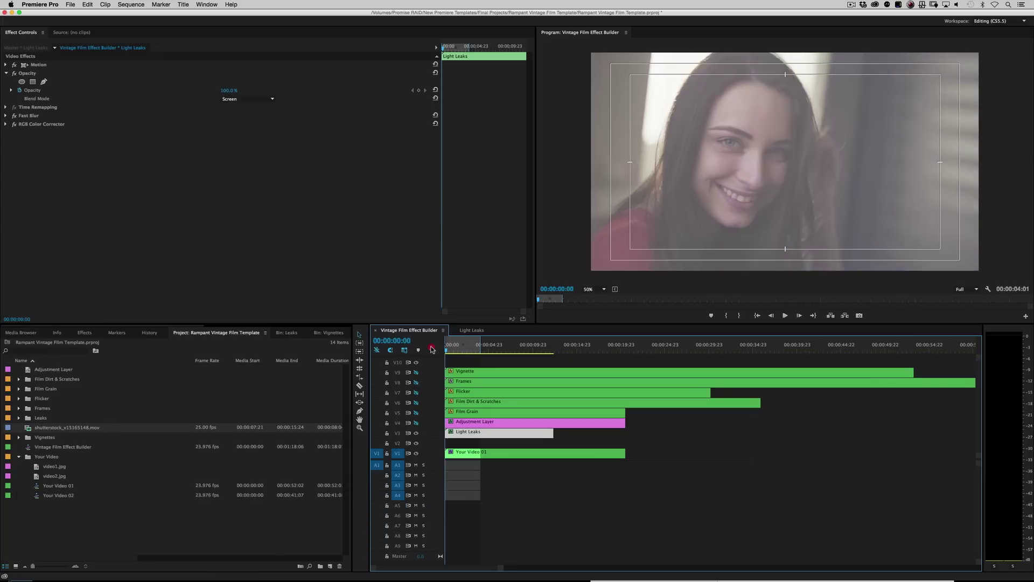
key(space)
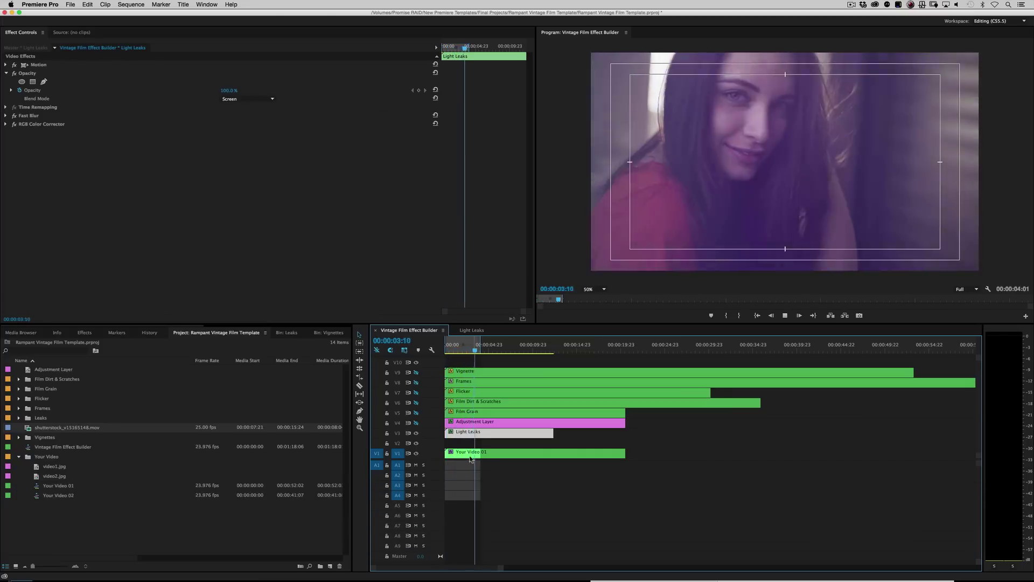
key(space)
click(416, 433)
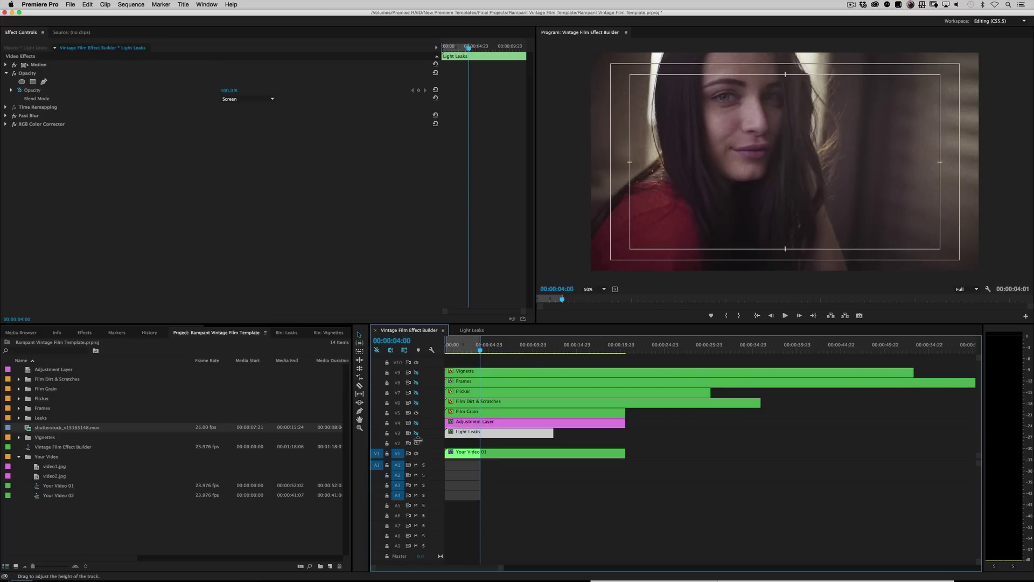
click(415, 434)
key(Home)
key(space)
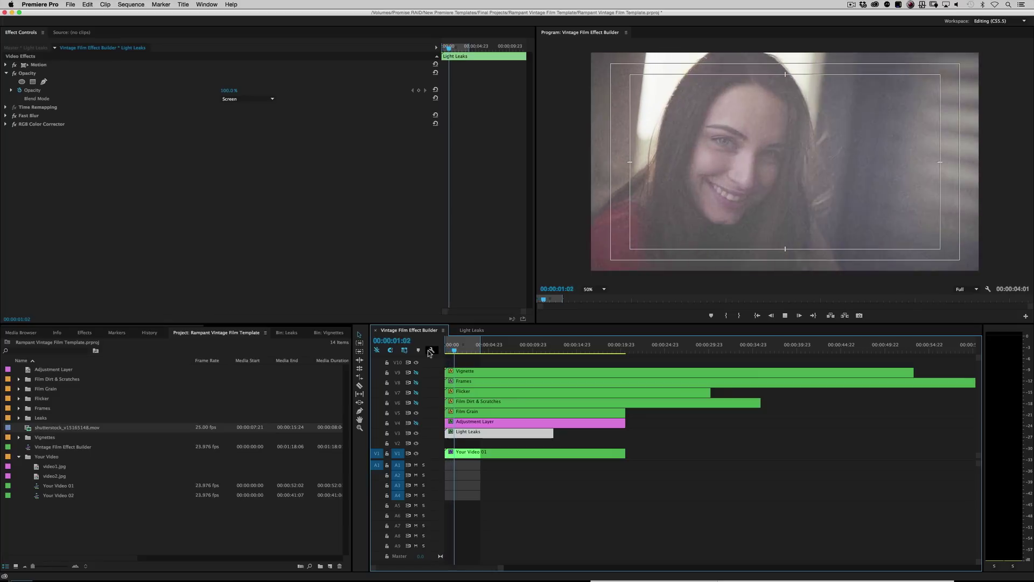
key(space)
click(416, 433)
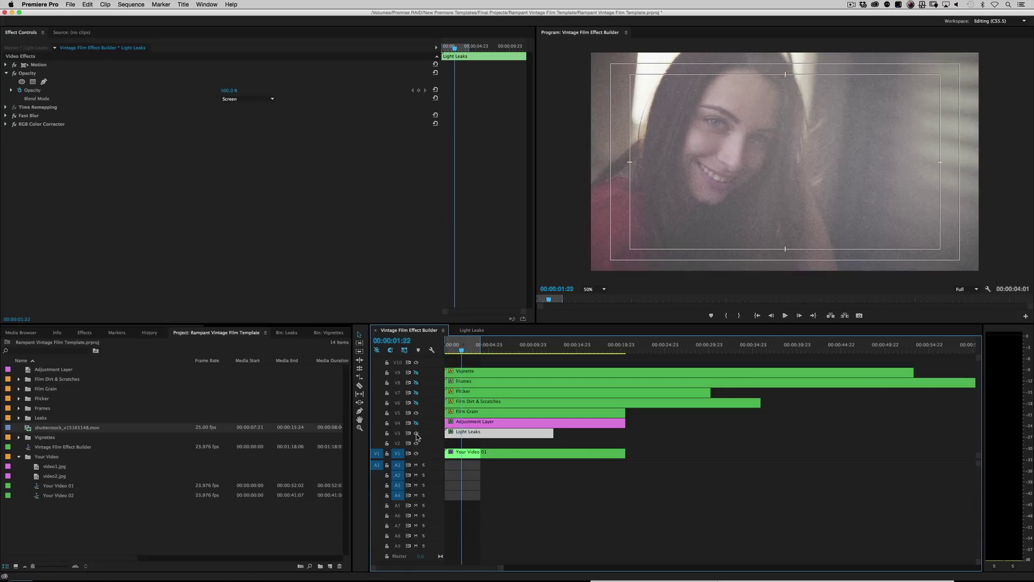
double_click(470, 412)
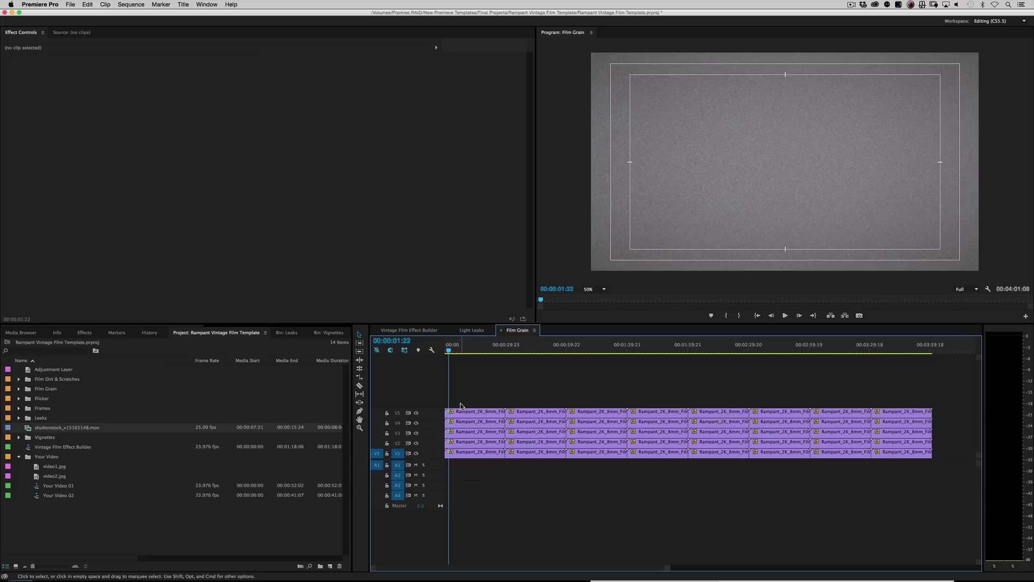
Scrub through the Film Grain sequence, previewing the grain about twelve seconds in.
mouse_move(475, 350)
mouse_down()
mouse_move(491, 350)
mouse_move(464, 349)
mouse_up()
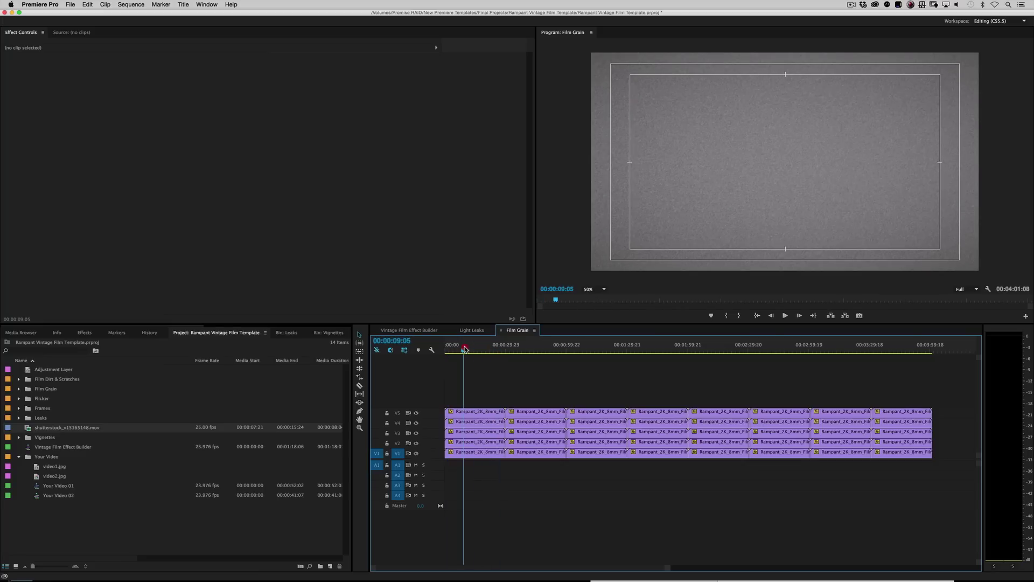
drag(449, 351, 401, 374)
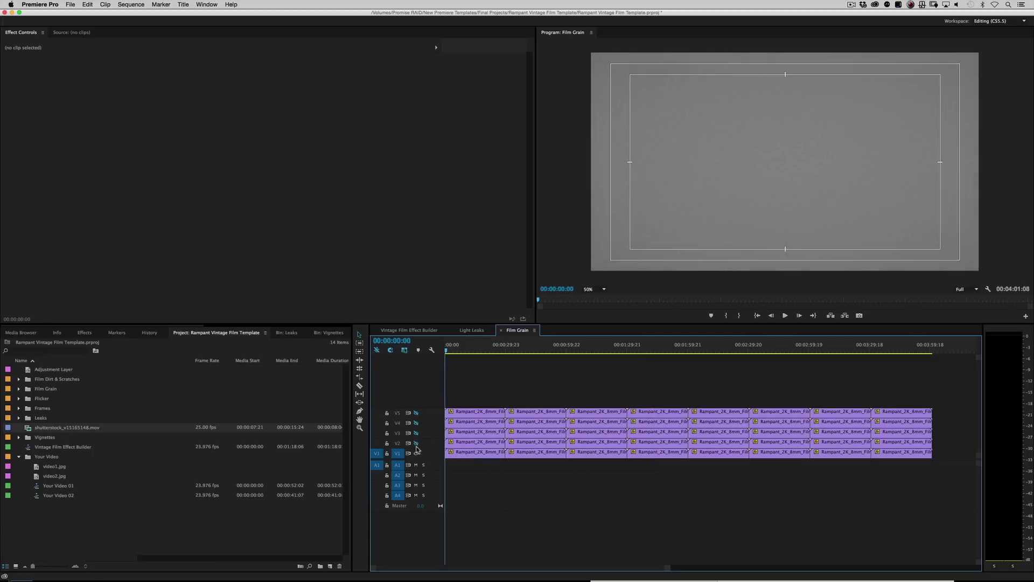
mouse_move(465, 351)
mouse_down()
mouse_move(488, 353)
mouse_move(475, 355)
mouse_up()
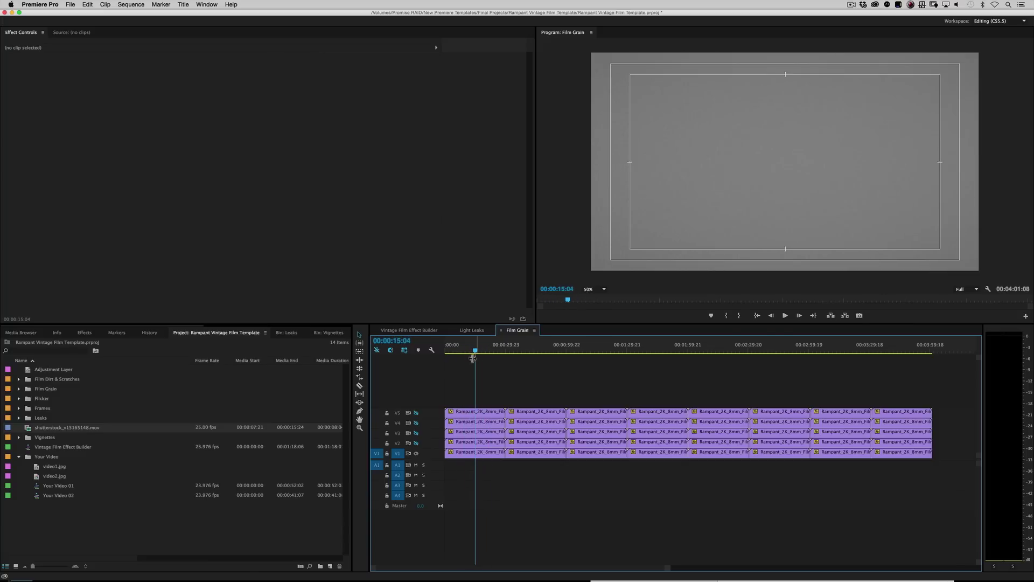
Hide the V1 and V2 grain layers, keep V4 and V5 on, play, then return to the main sequence.
click(416, 443)
click(416, 422)
click(416, 413)
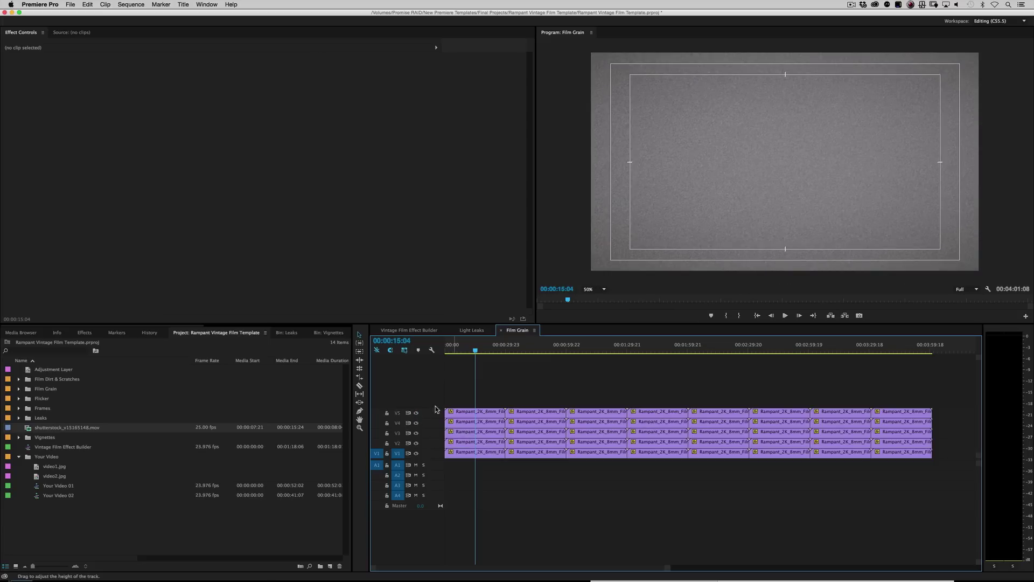
click(415, 442)
click(416, 453)
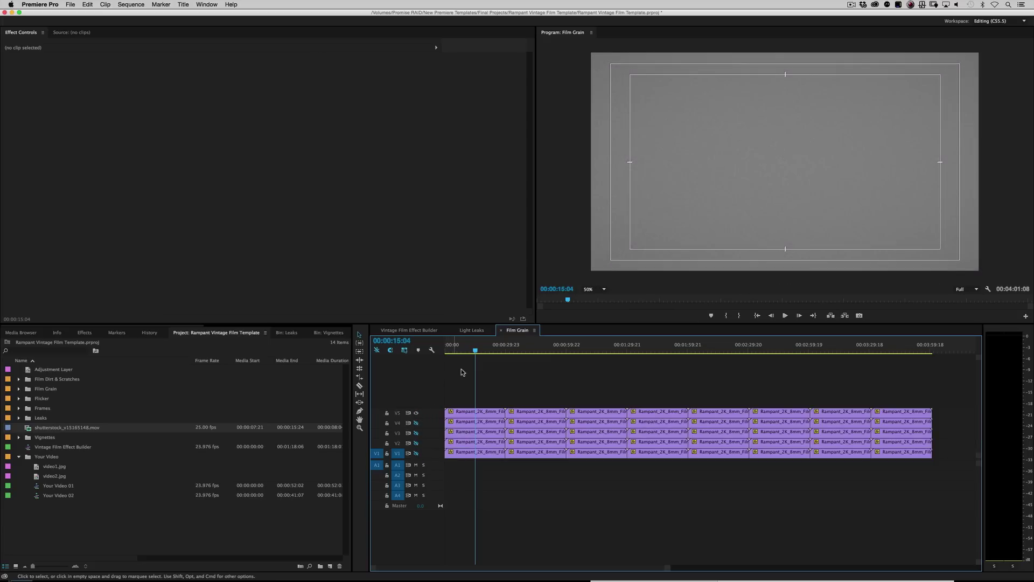
key(space)
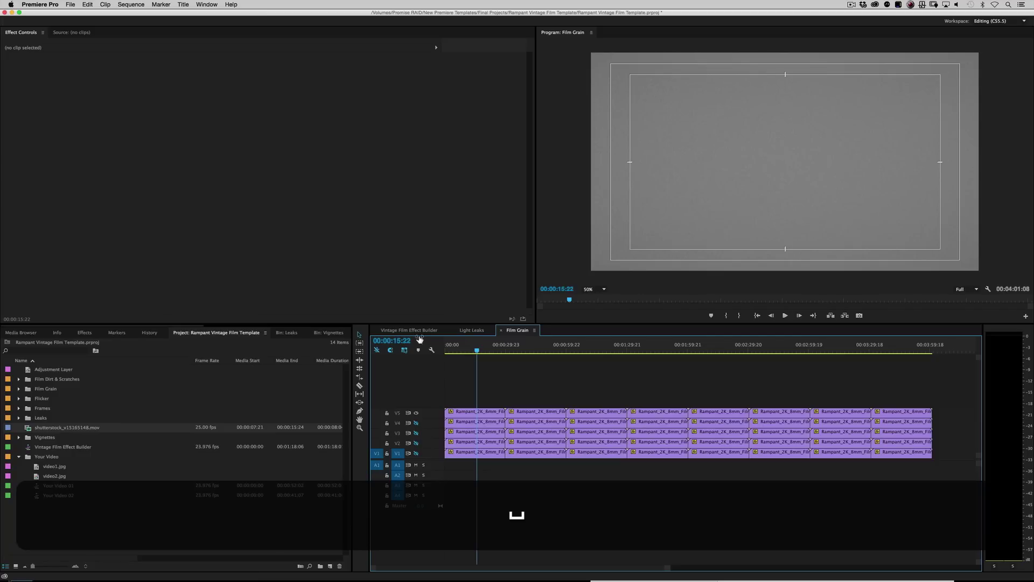
click(417, 335)
Open the Film Dirt & Scratches nest and compare the V1 dirt layer while scrubbing.
click(513, 404)
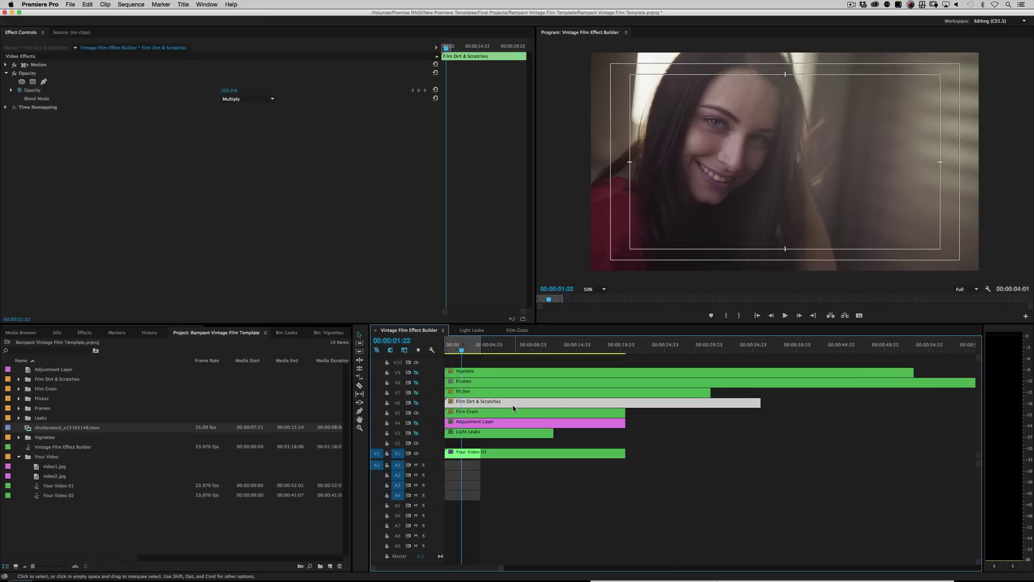
double_click(485, 406)
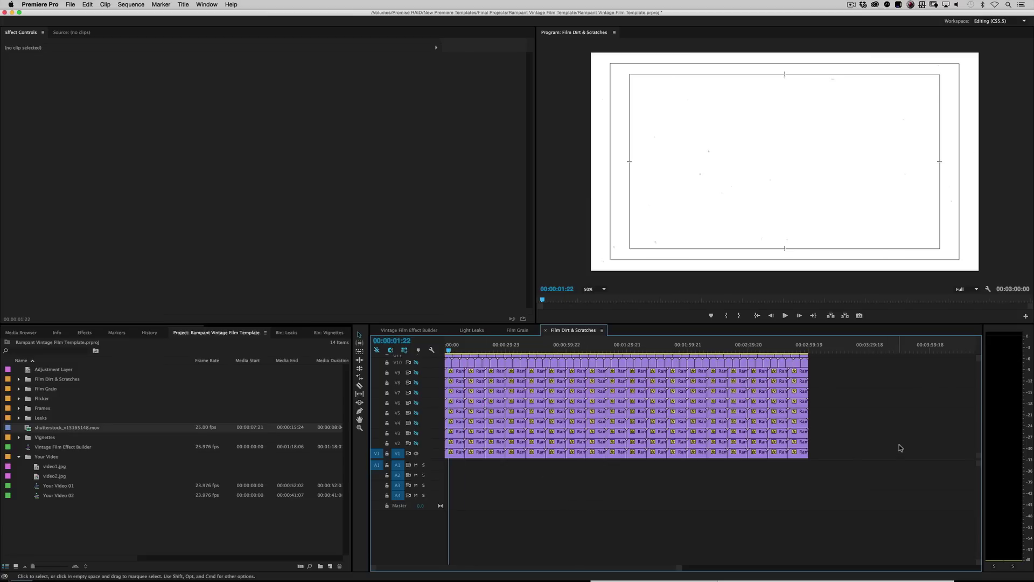
scroll(981, 415, up, 2)
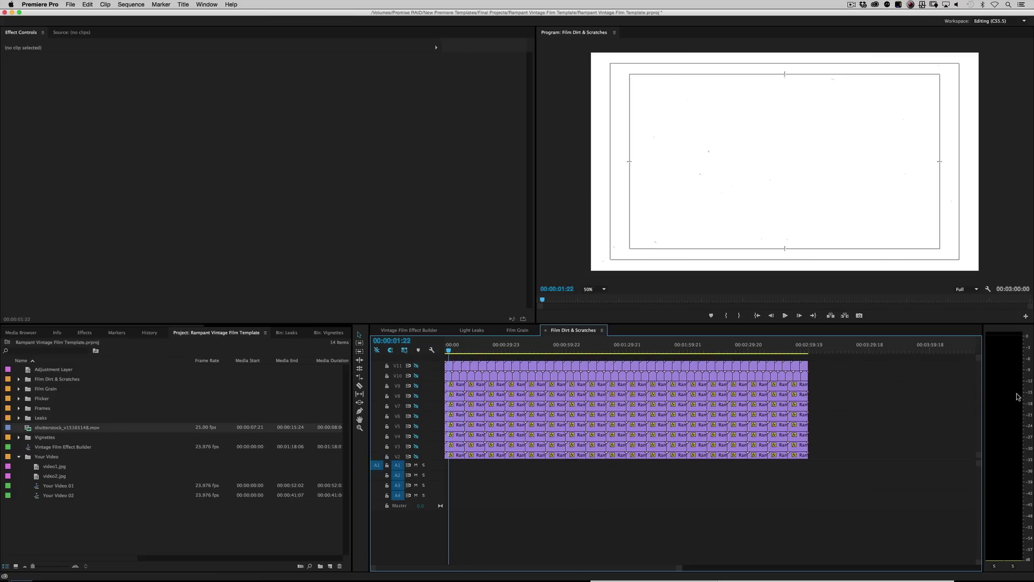
scroll(979, 372, down, 1)
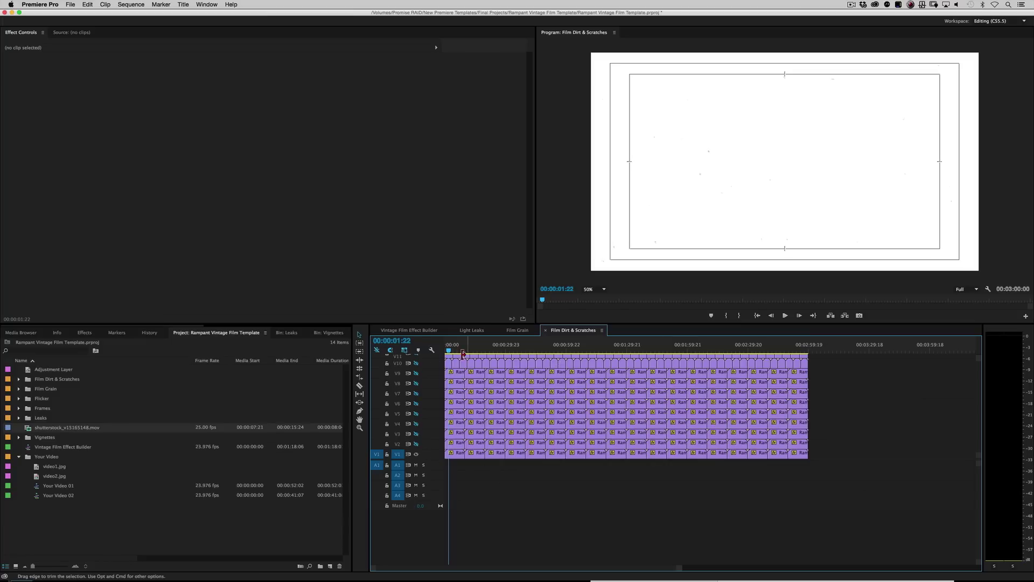
click(415, 453)
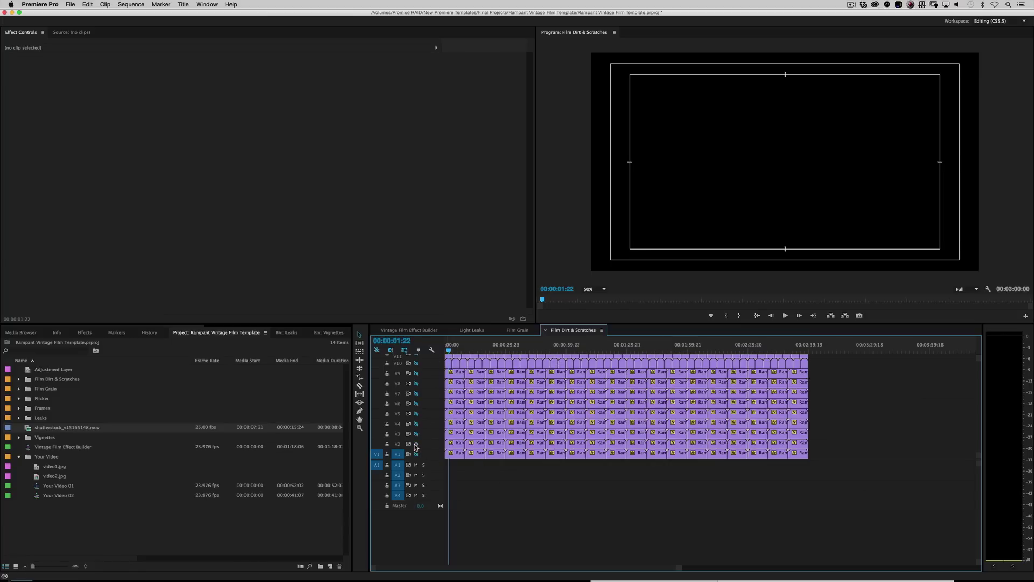
click(415, 453)
mouse_move(458, 352)
mouse_down()
mouse_move(445, 351)
mouse_move(586, 351)
mouse_move(445, 352)
mouse_move(498, 351)
mouse_move(444, 351)
mouse_move(466, 351)
mouse_up()
Toggle the V3 dirt layer, then hide V4 and play the isolated dirt from six seconds.
click(416, 433)
click(416, 433)
click(416, 423)
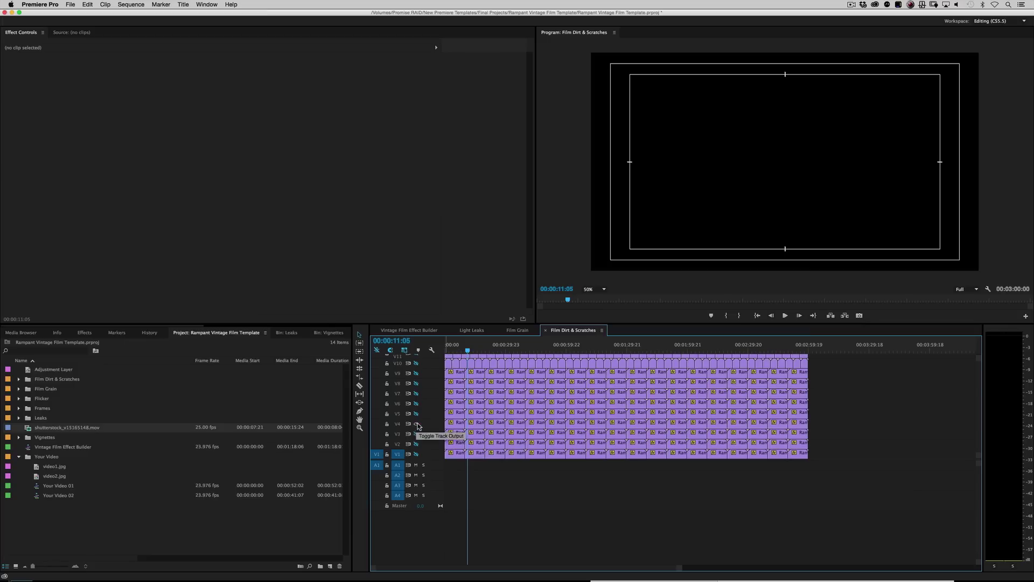
click(458, 347)
key(space)
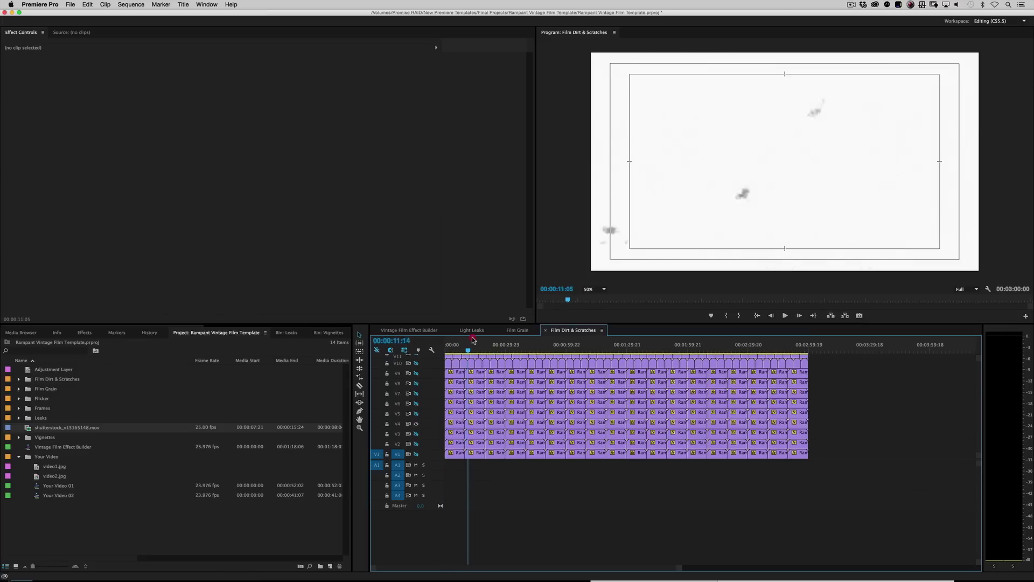
key(space)
key(Home)
Restore V4, compare V5 on and off, hide V4 again, play, and return to the main sequence.
click(416, 424)
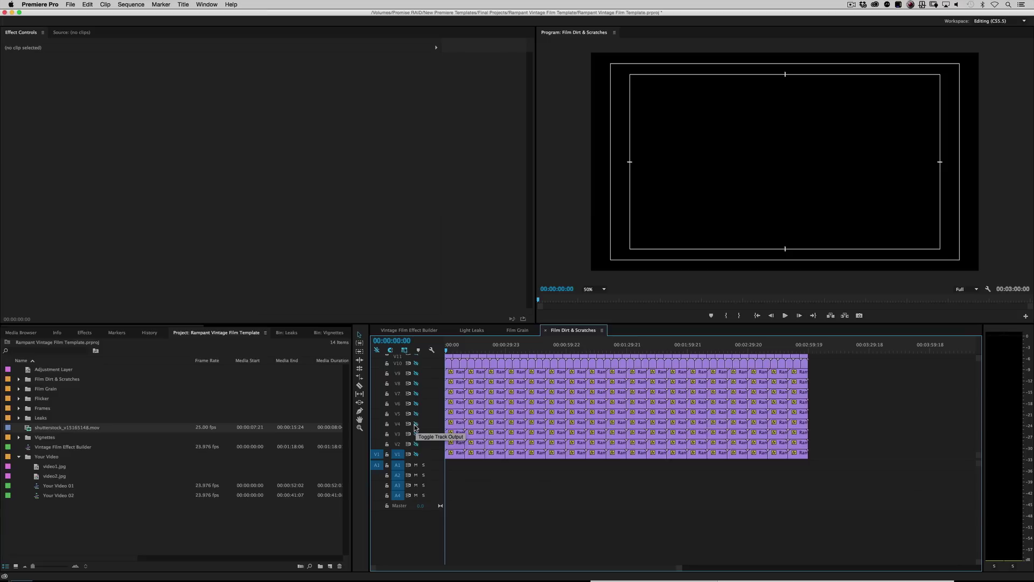
click(417, 413)
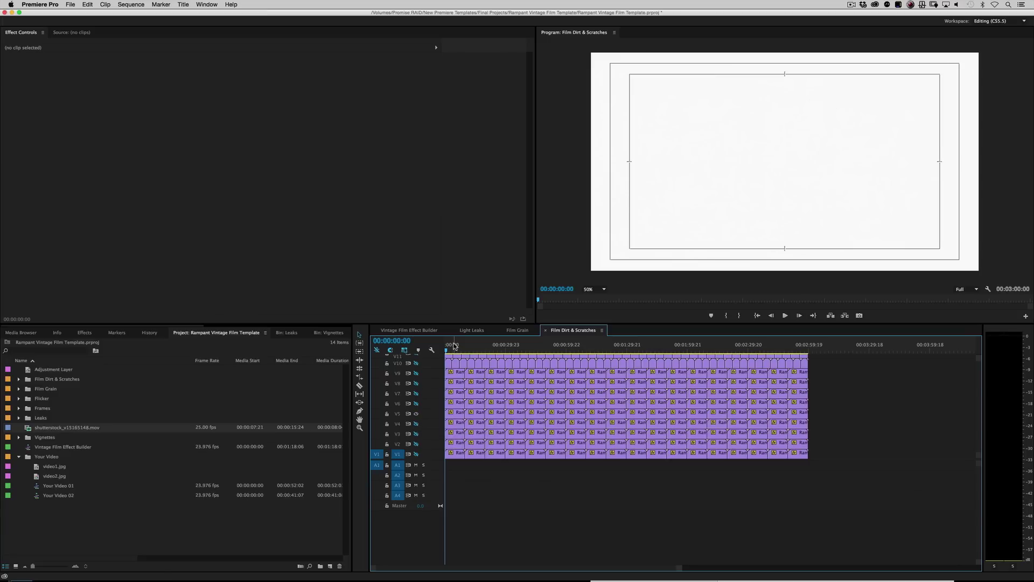
click(417, 414)
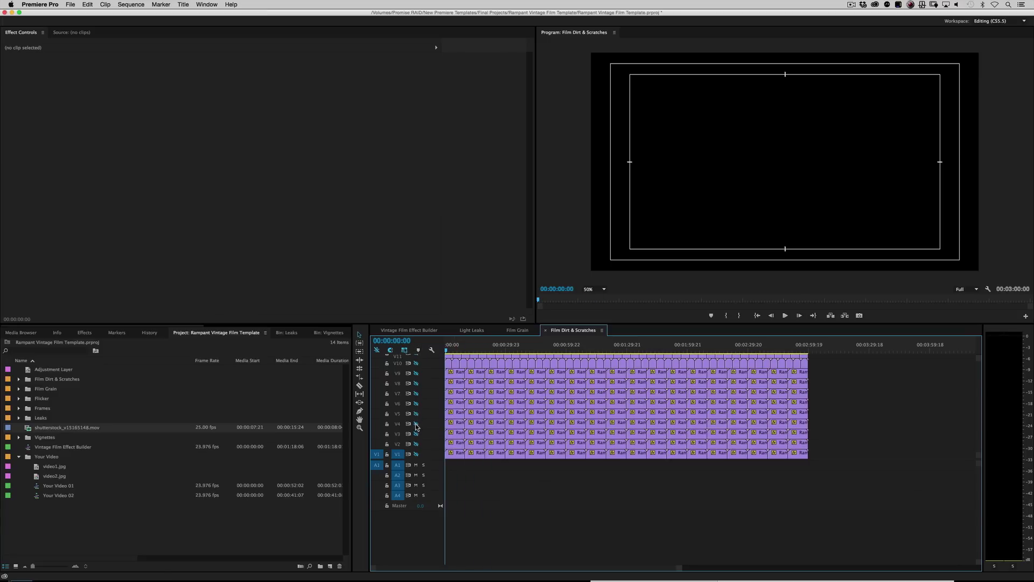
click(415, 424)
key(space)
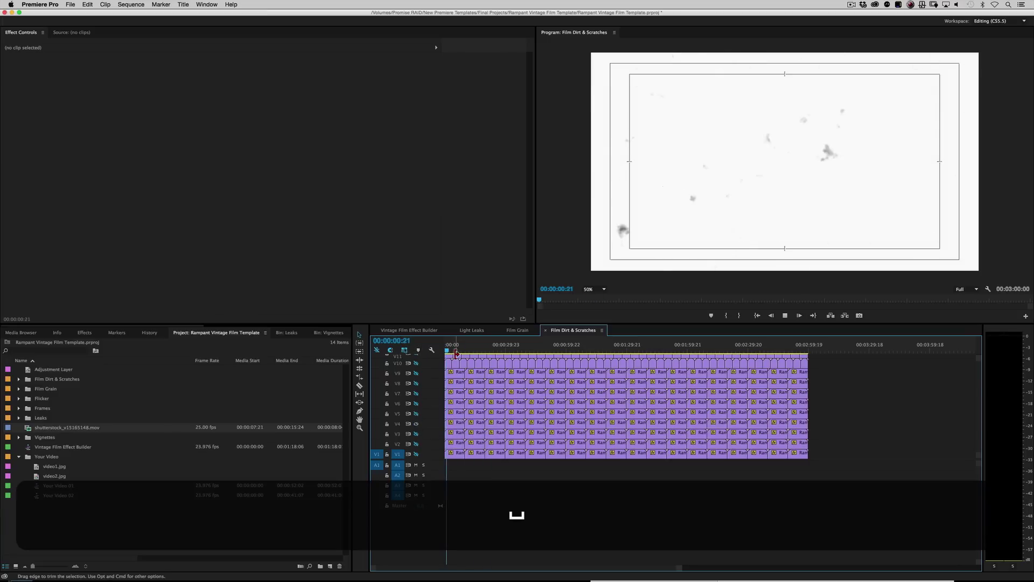
click(407, 330)
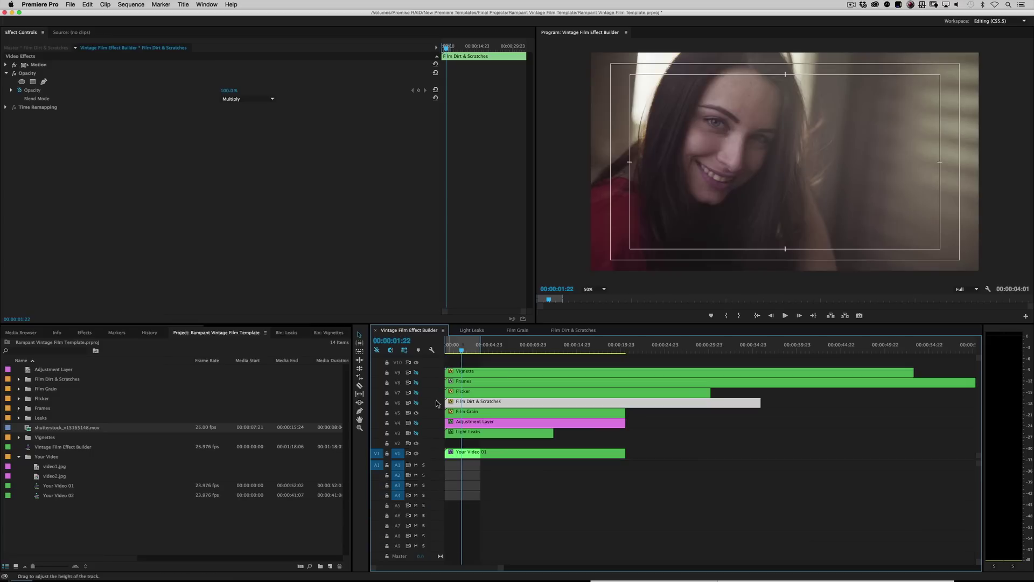
Play the combined vintage look from the start twice, then select the Flicker clip on V7.
click(446, 346)
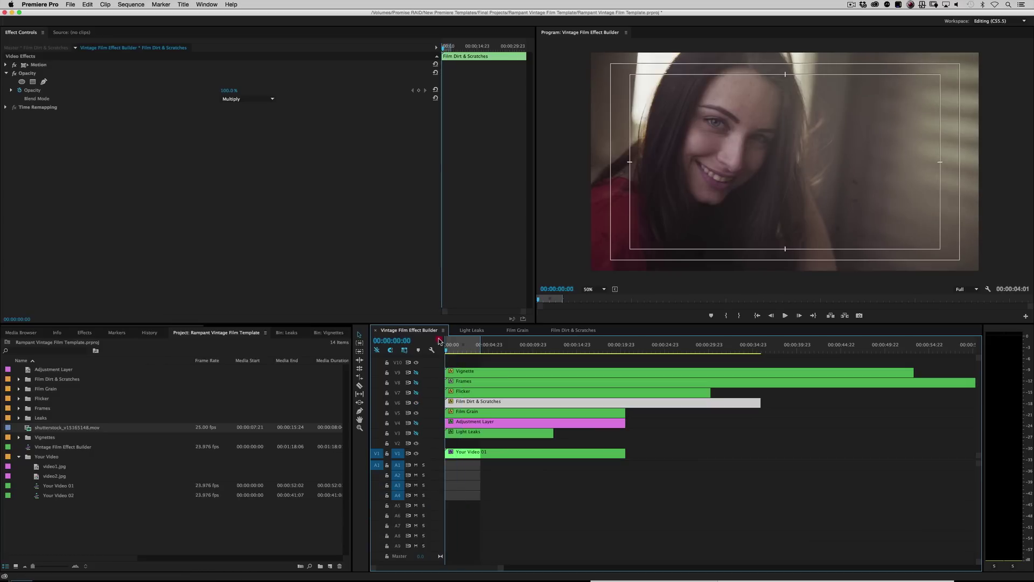
key(space)
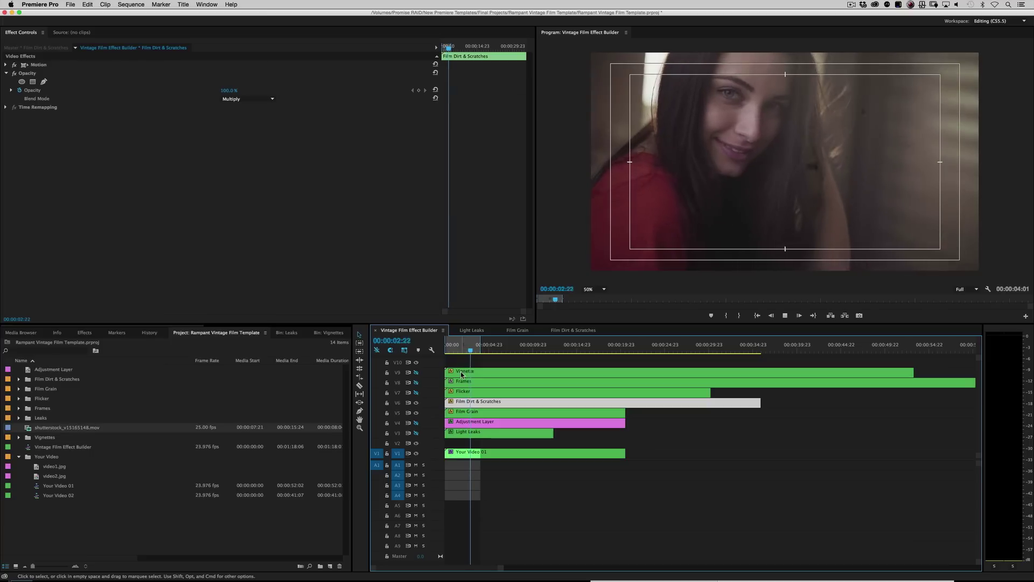
key(space)
key(Home)
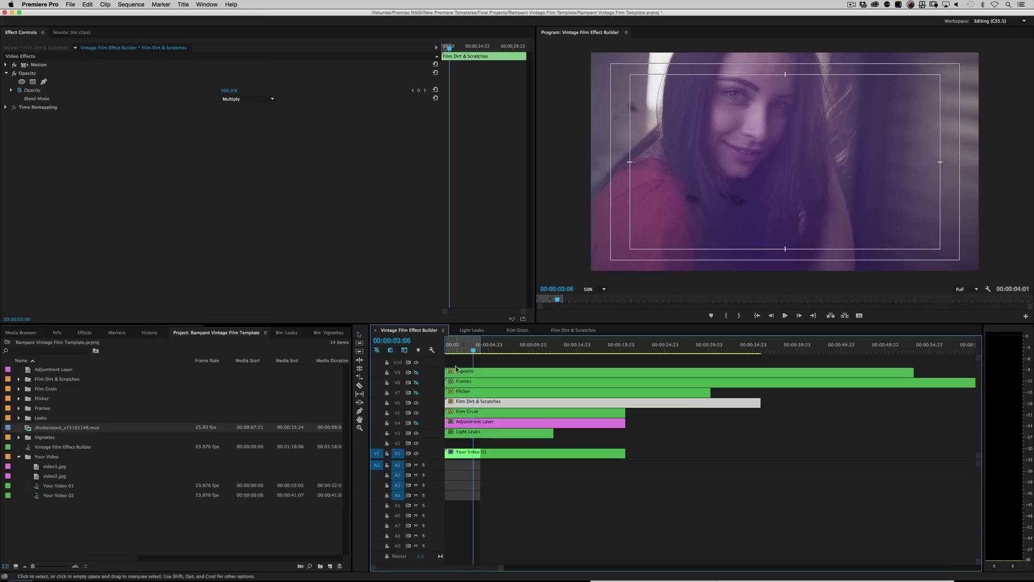
key(space)
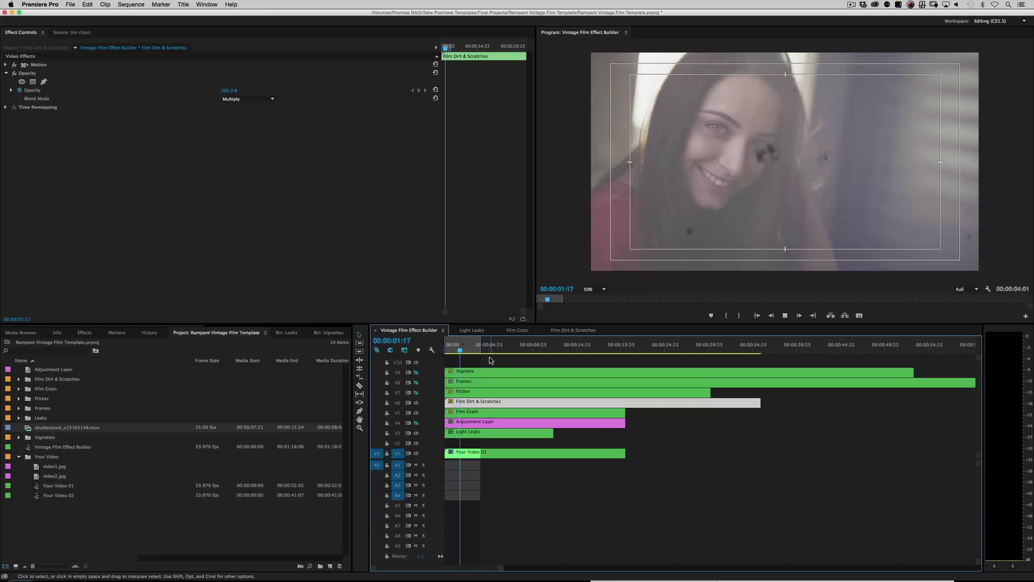
key(space)
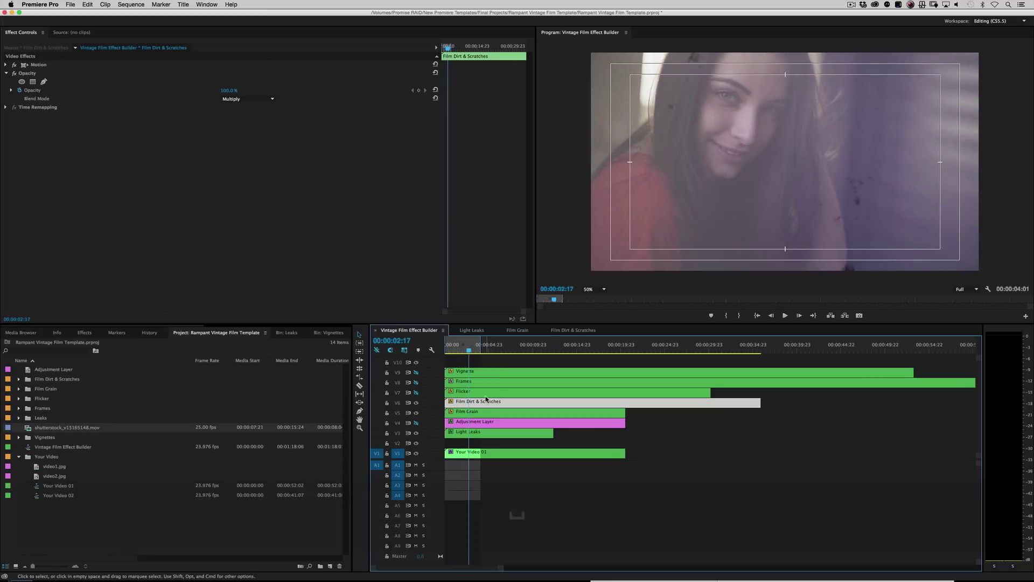
click(463, 392)
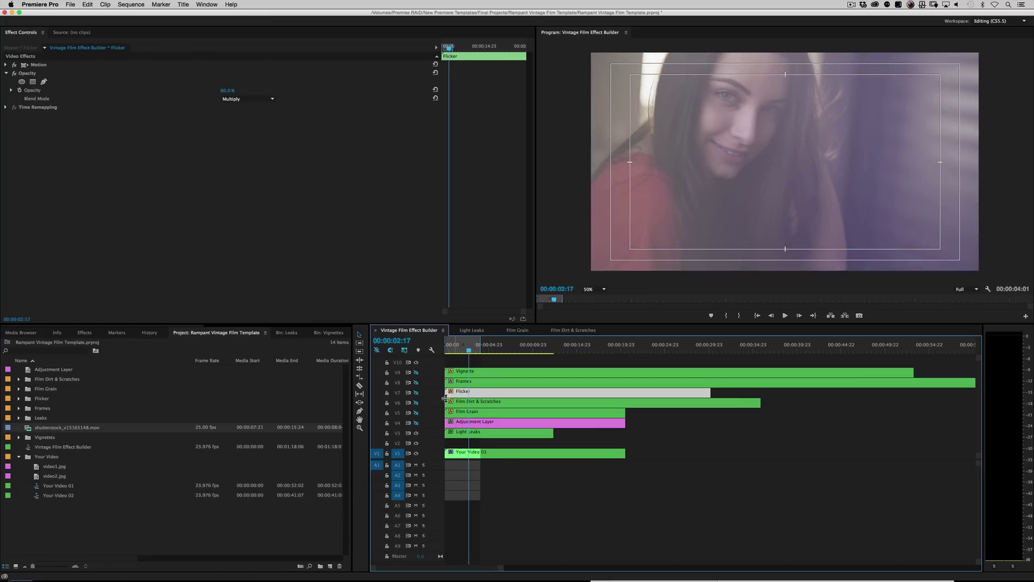
Open the Flicker nested sequence and play its flicker layers from the start twice.
double_click(471, 393)
click(452, 347)
key(space)
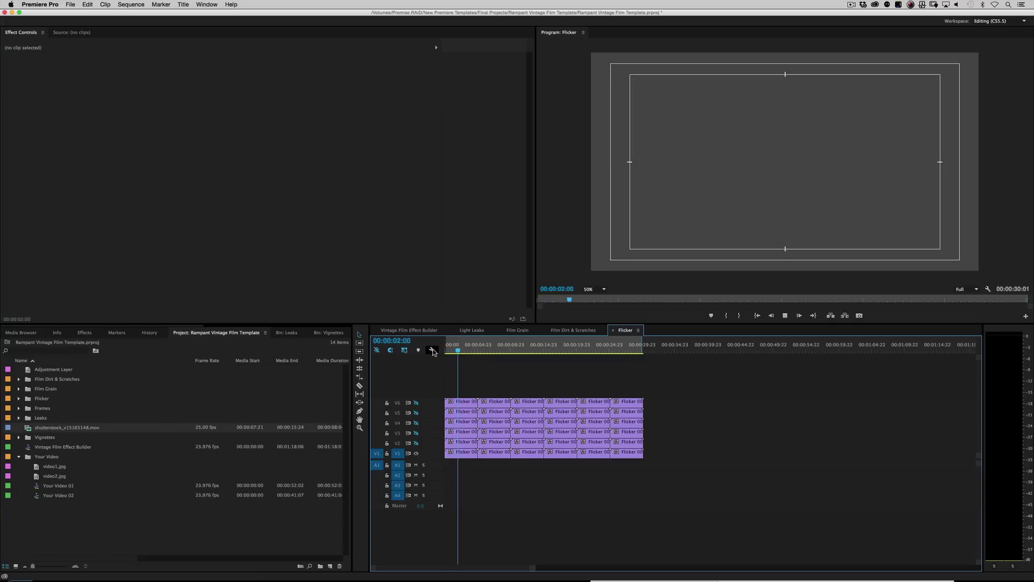
key(space)
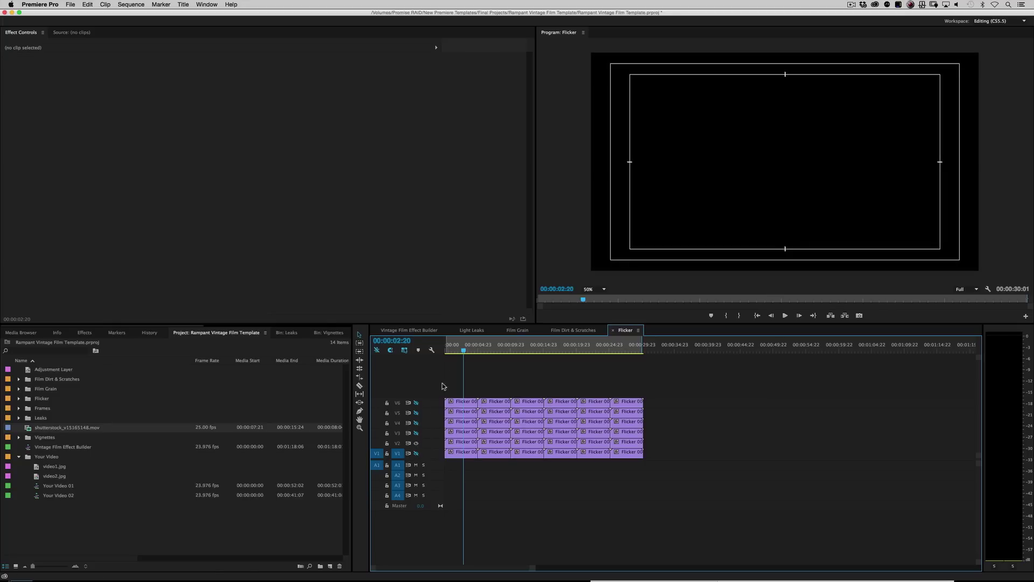
click(451, 347)
key(space)
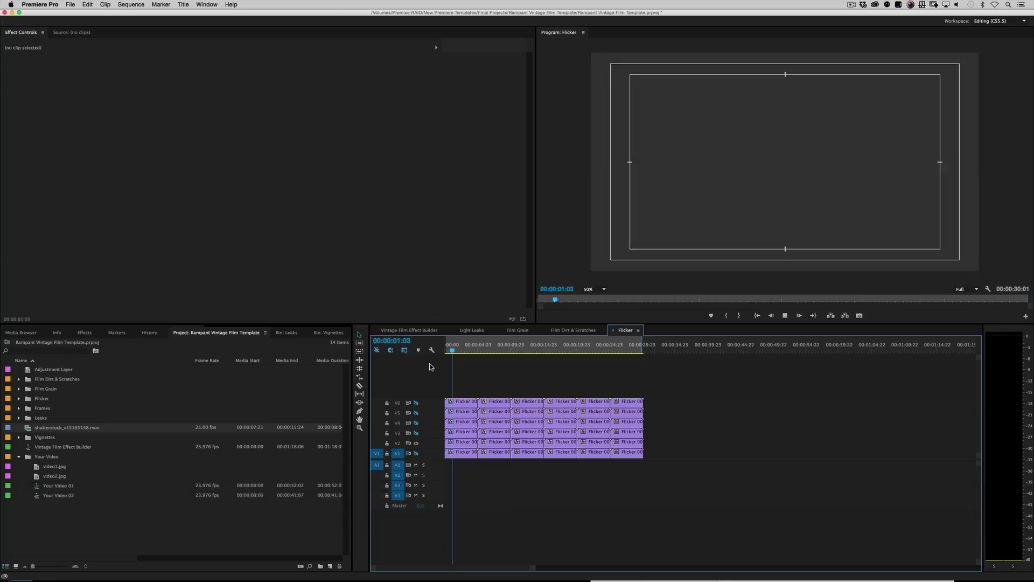
key(space)
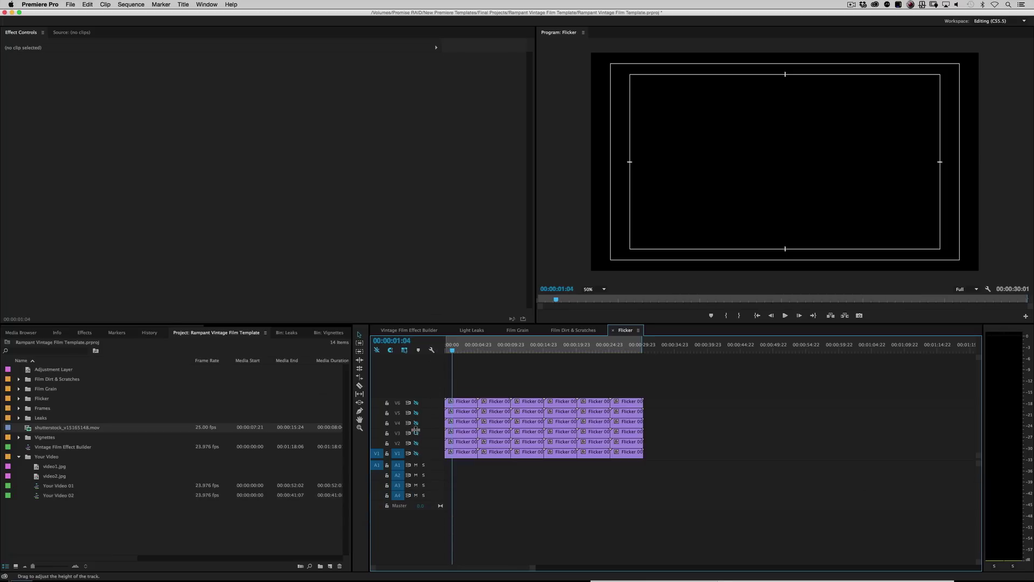
Turn off the V3 flicker layer, preview the rest, and return to the main sequence.
click(416, 432)
key(space)
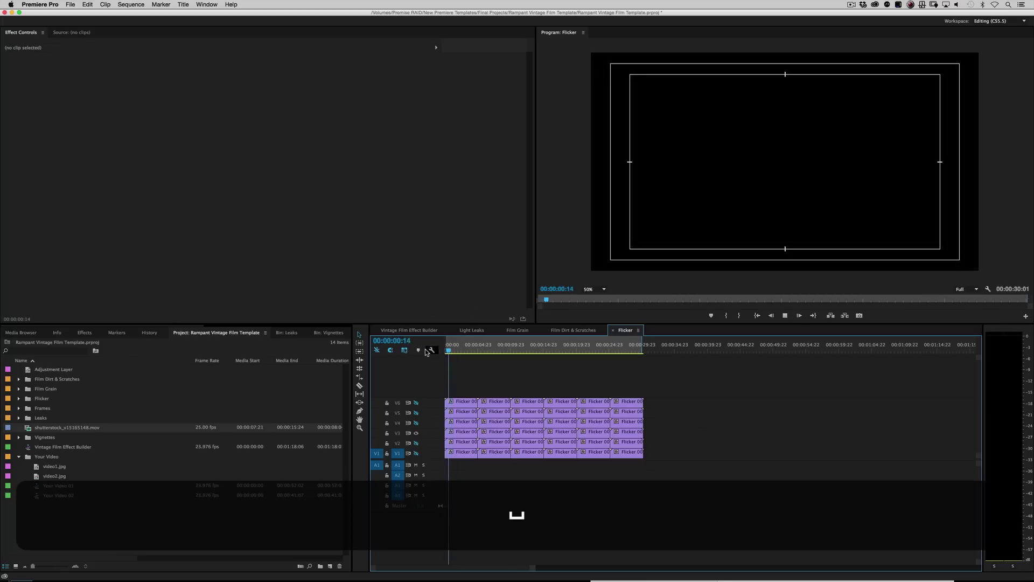
key(space)
click(415, 330)
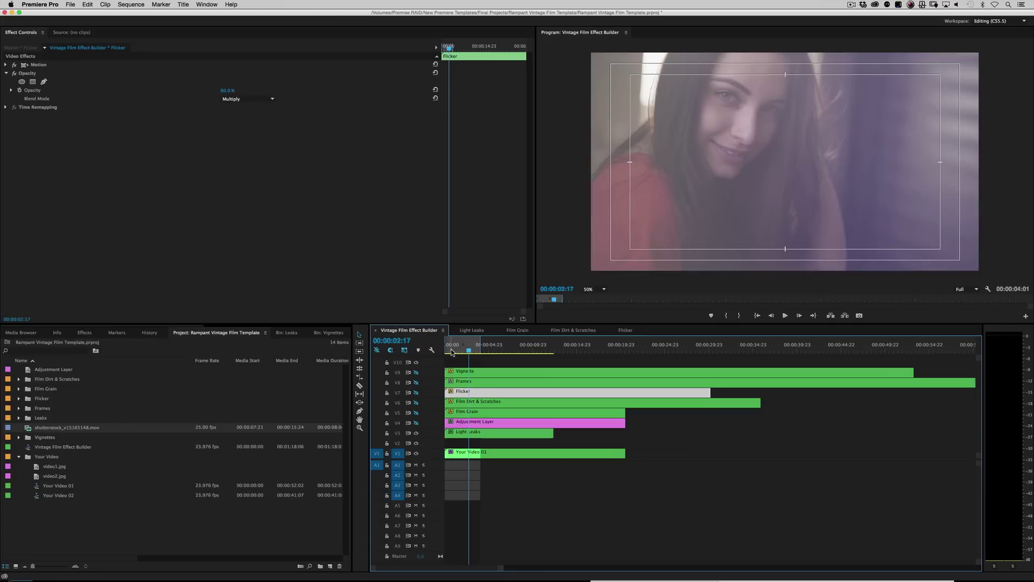
Re-enable Flicker, Dirt & Scratches and Film Grain, preview, hide Dirt again, and open the Frames nest.
click(416, 392)
click(415, 402)
click(416, 413)
key(space)
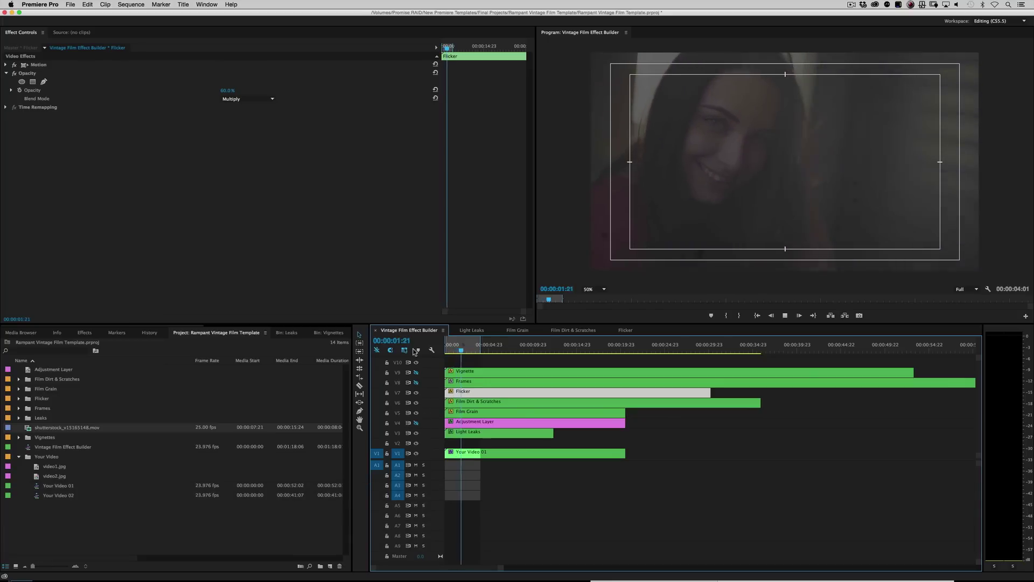
key(space)
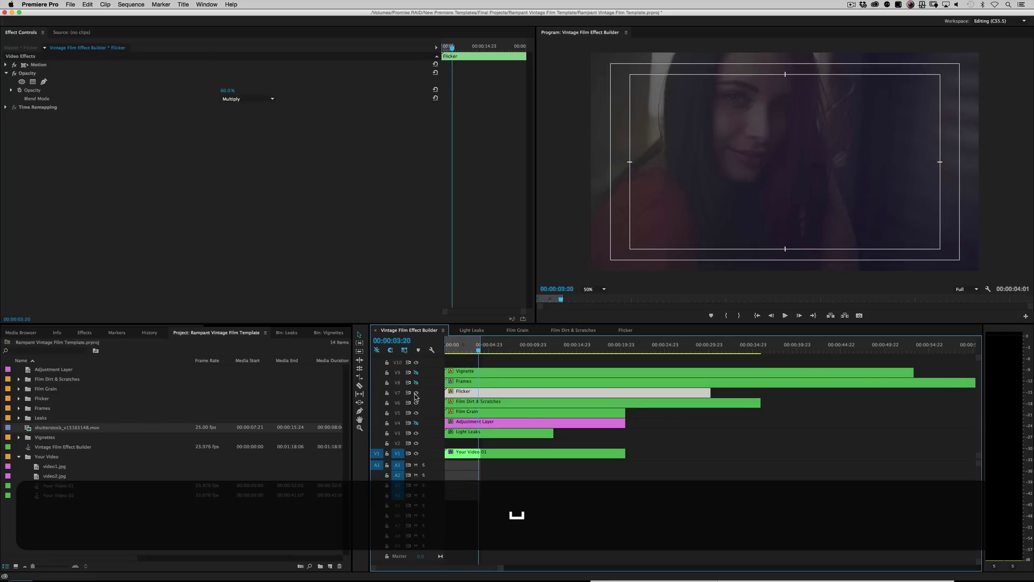
click(416, 402)
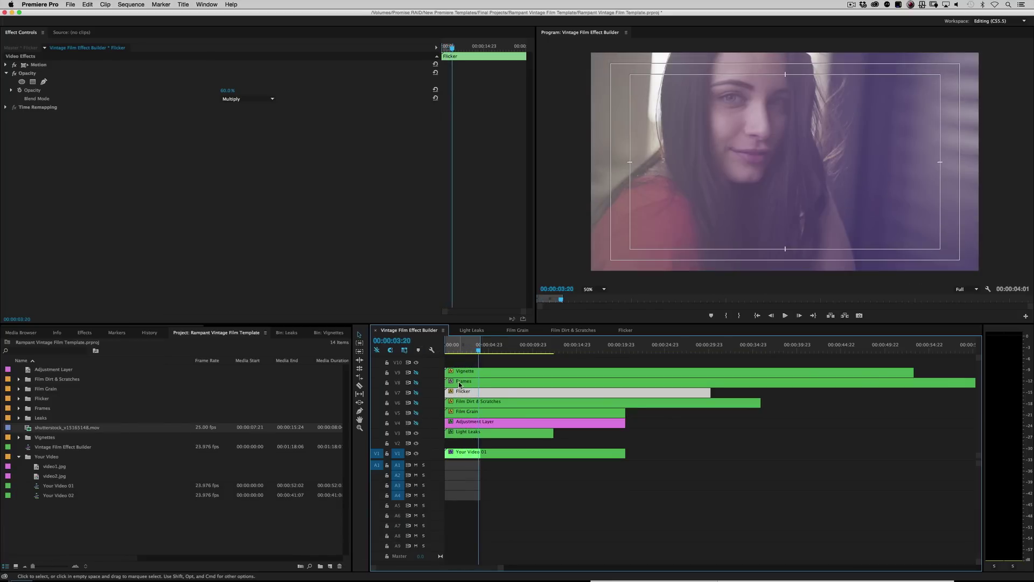
click(485, 385)
double_click(477, 383)
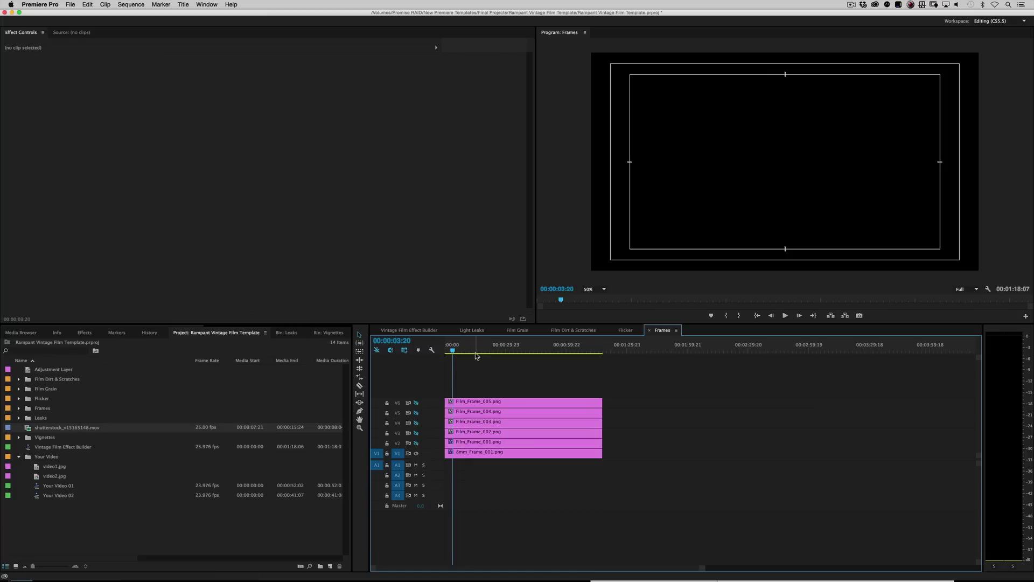
Hide the 8mm frame layer, then show the Frames border in the main sequence at 00:00:00:19.
drag(476, 394, 478, 474)
click(515, 477)
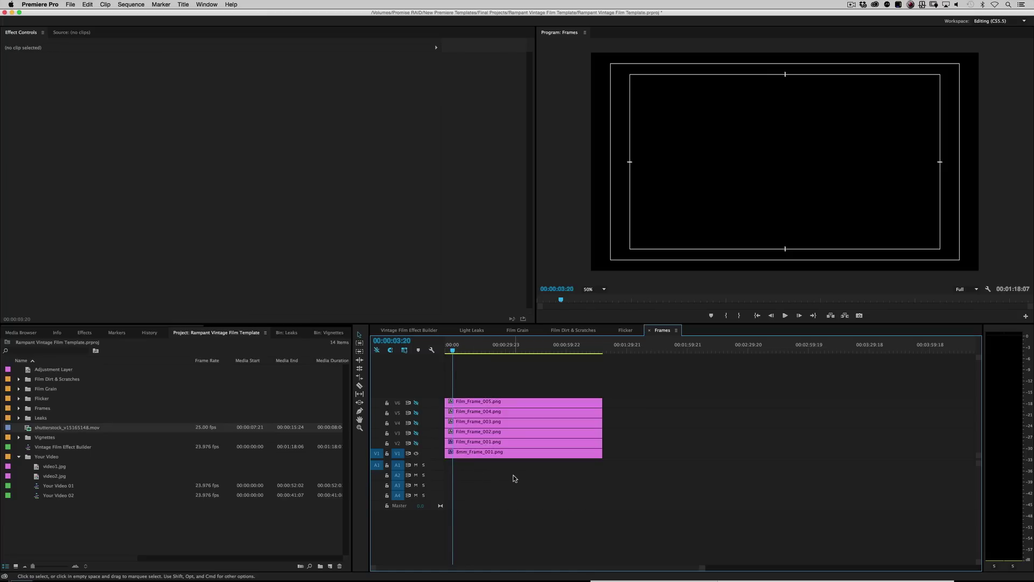
click(416, 453)
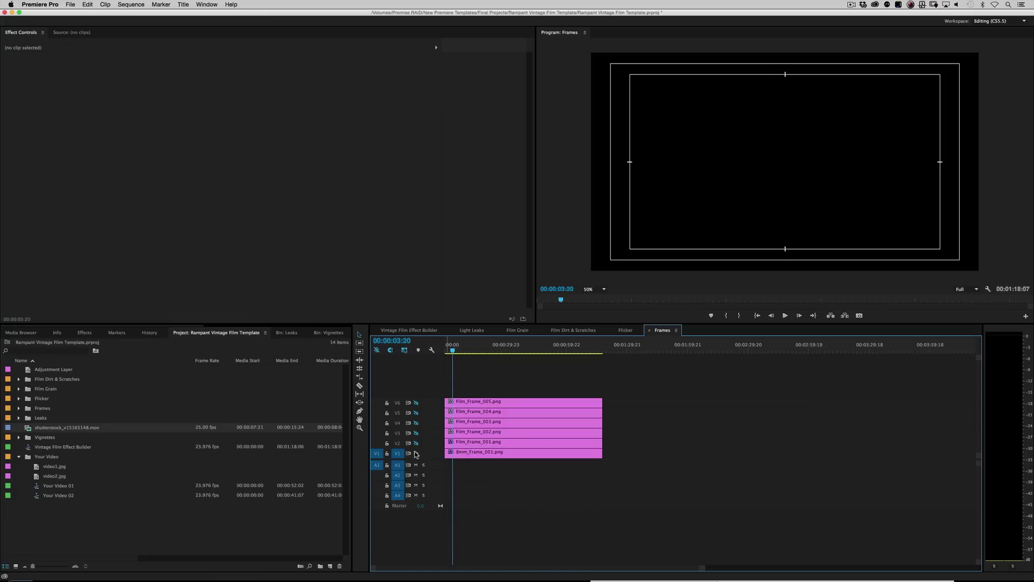
click(411, 330)
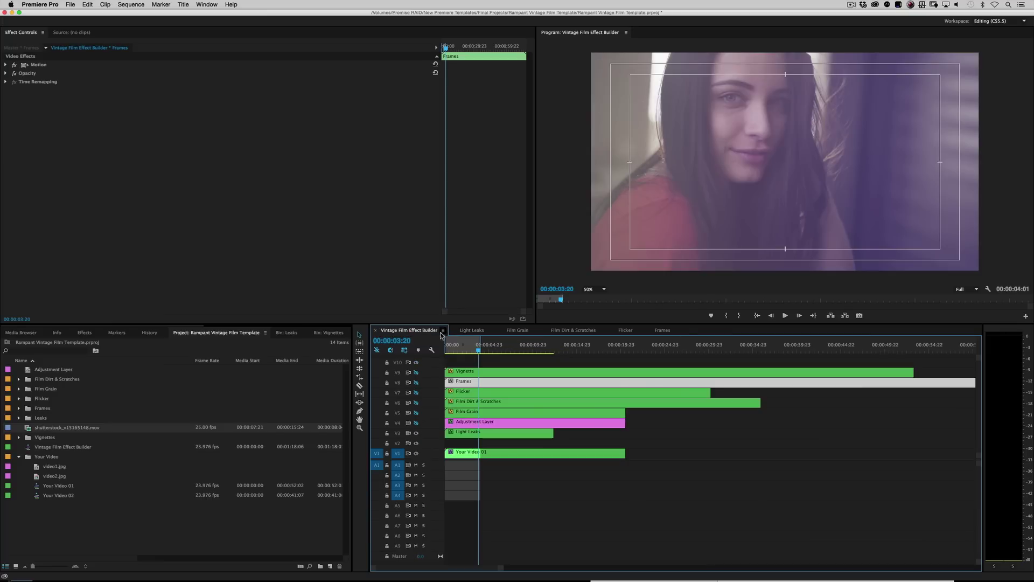
click(452, 345)
click(416, 382)
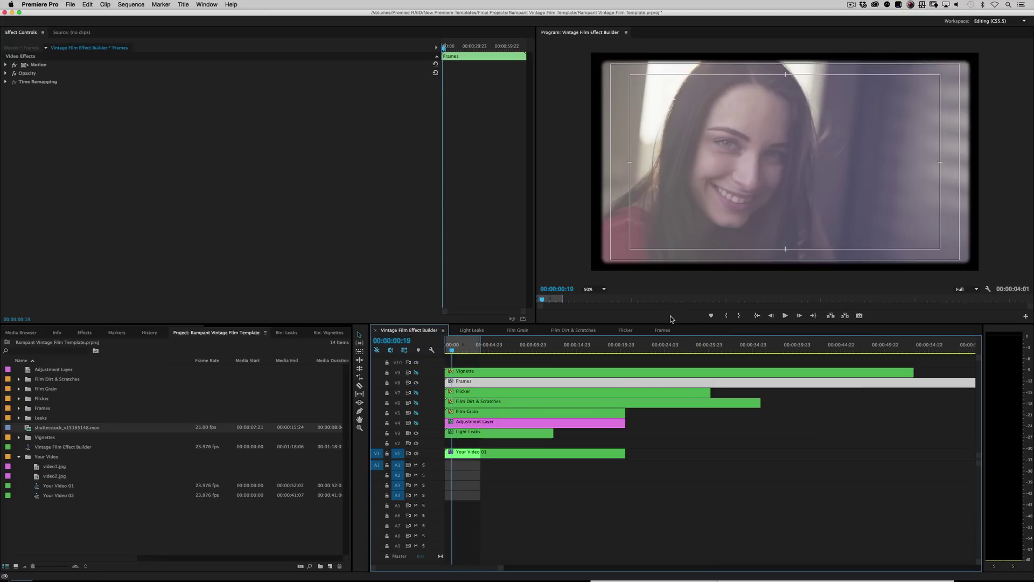
Switch back and forth between the Frames and main sequences to check the frame border.
click(661, 329)
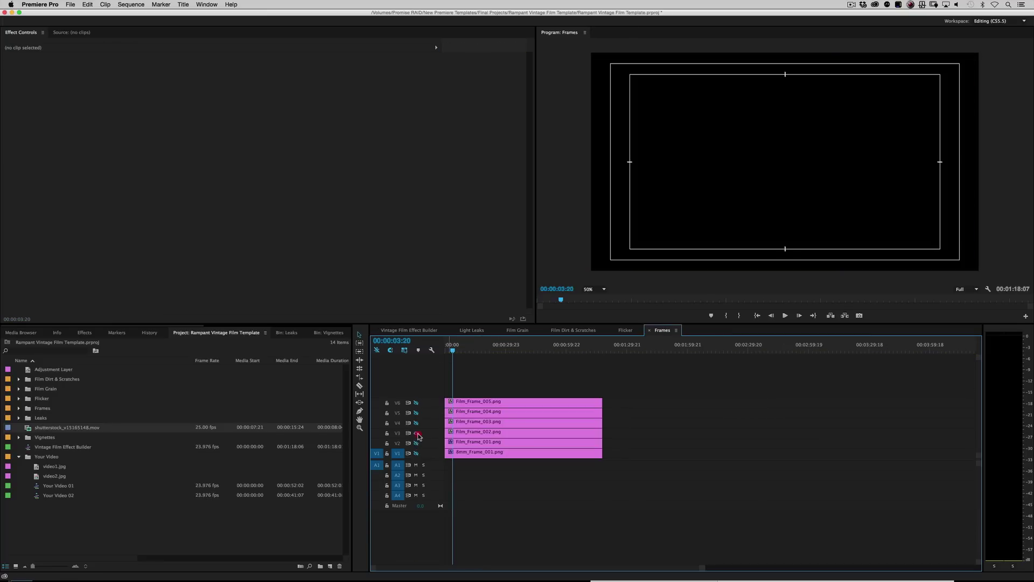
click(411, 330)
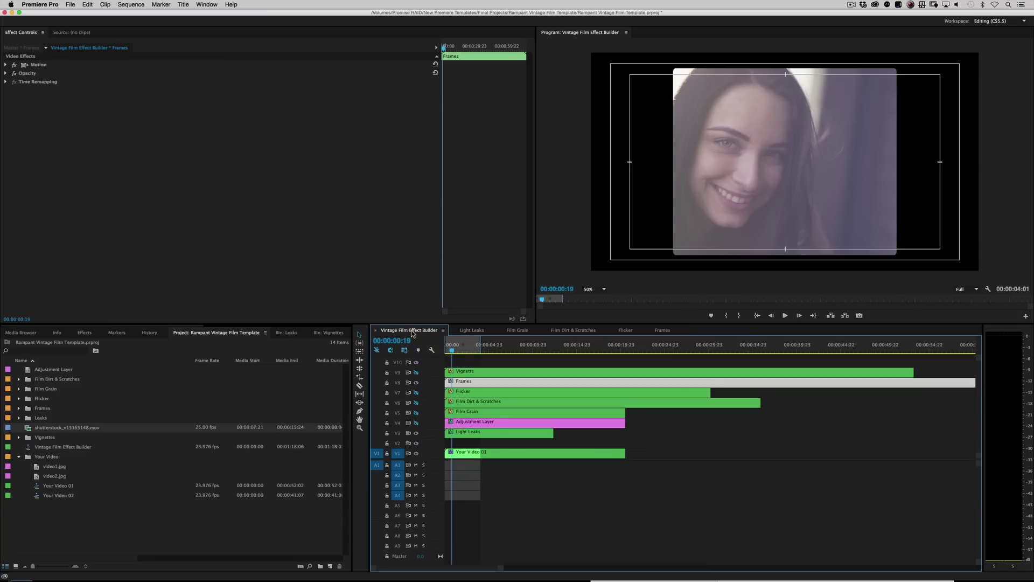
click(655, 330)
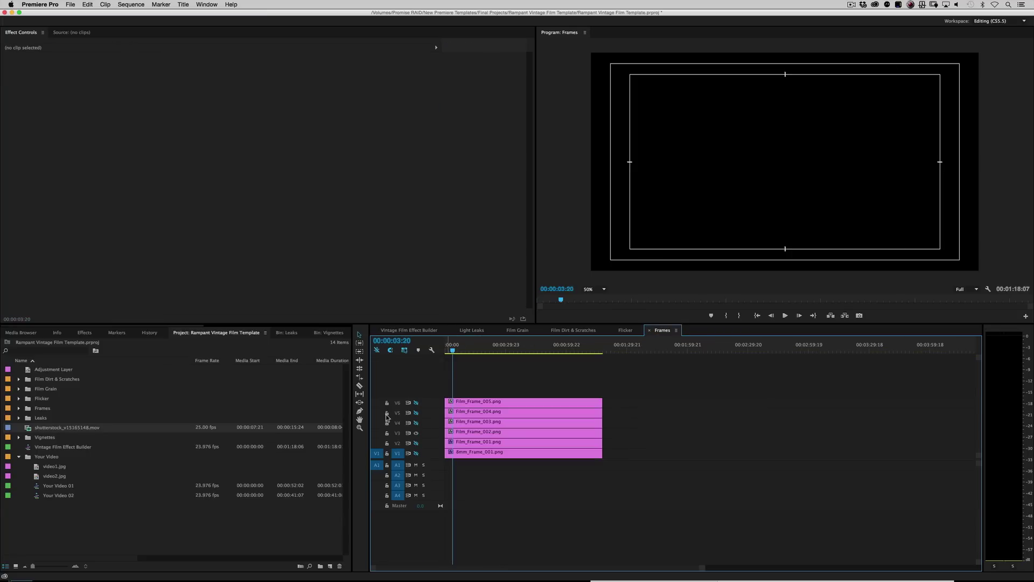
click(404, 330)
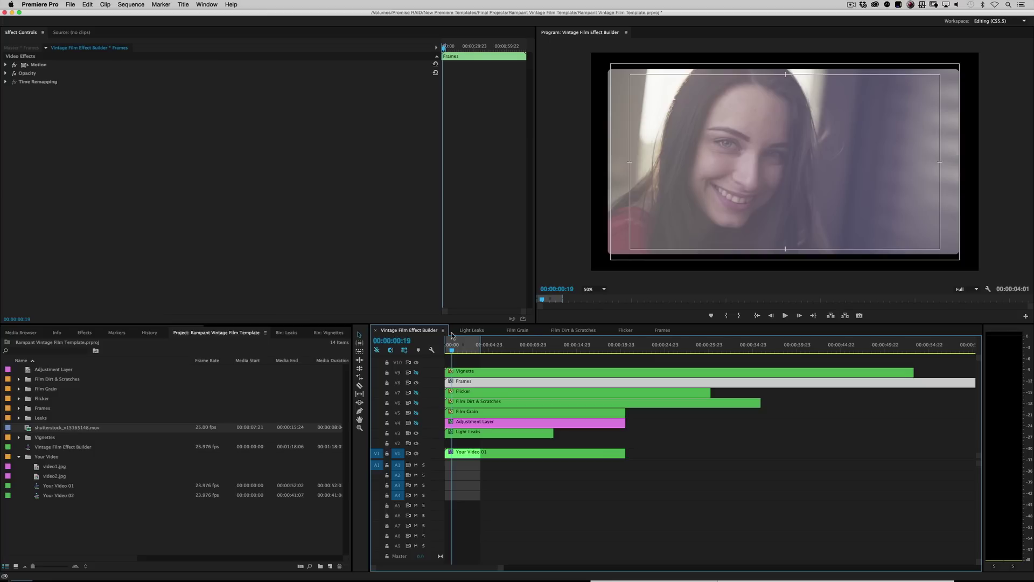
click(662, 330)
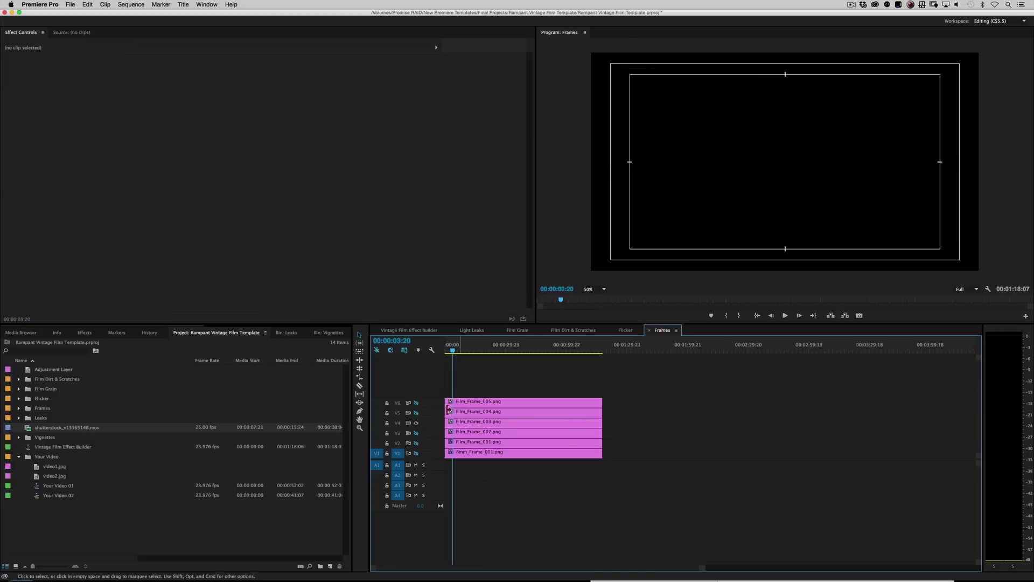
Turn on the V5 frame layer, preview it, then hide the Frames layer and select the Vignette clip.
click(415, 413)
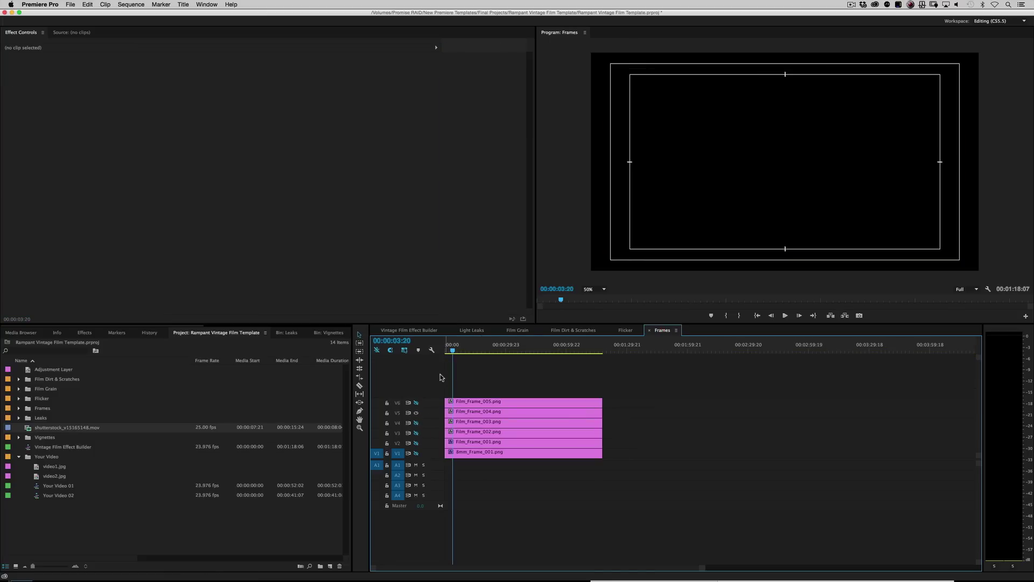
click(407, 330)
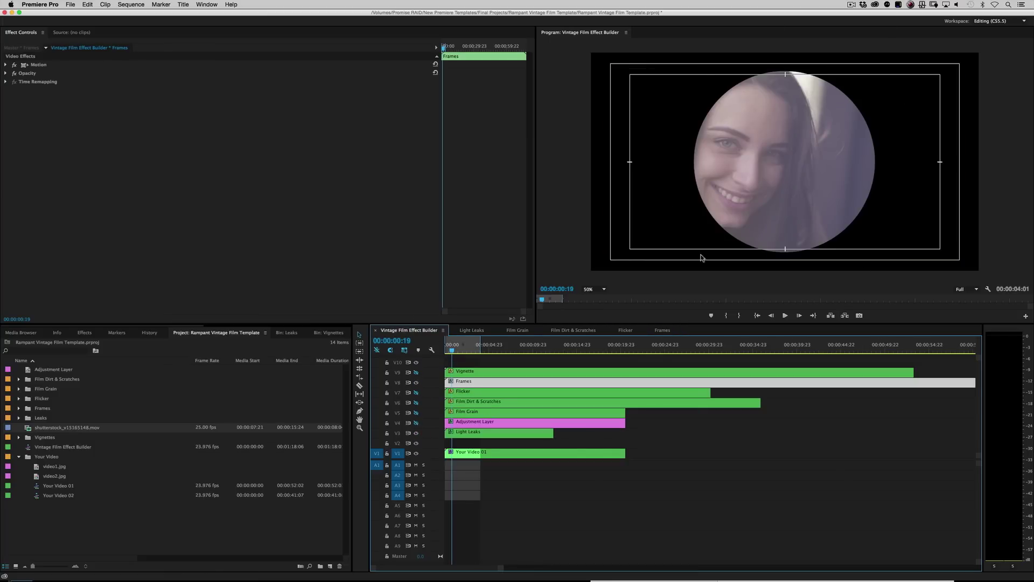
click(662, 330)
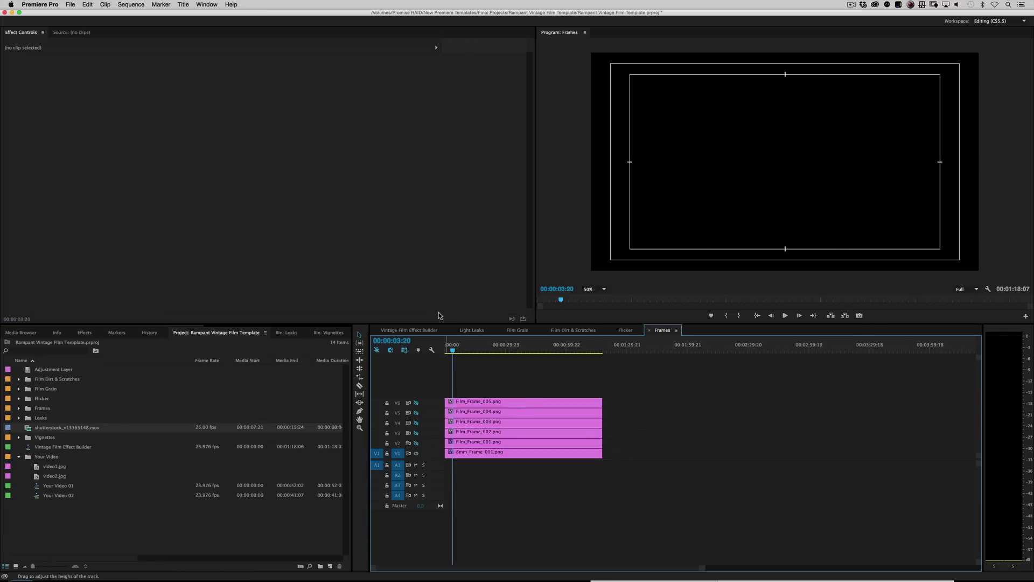
click(422, 330)
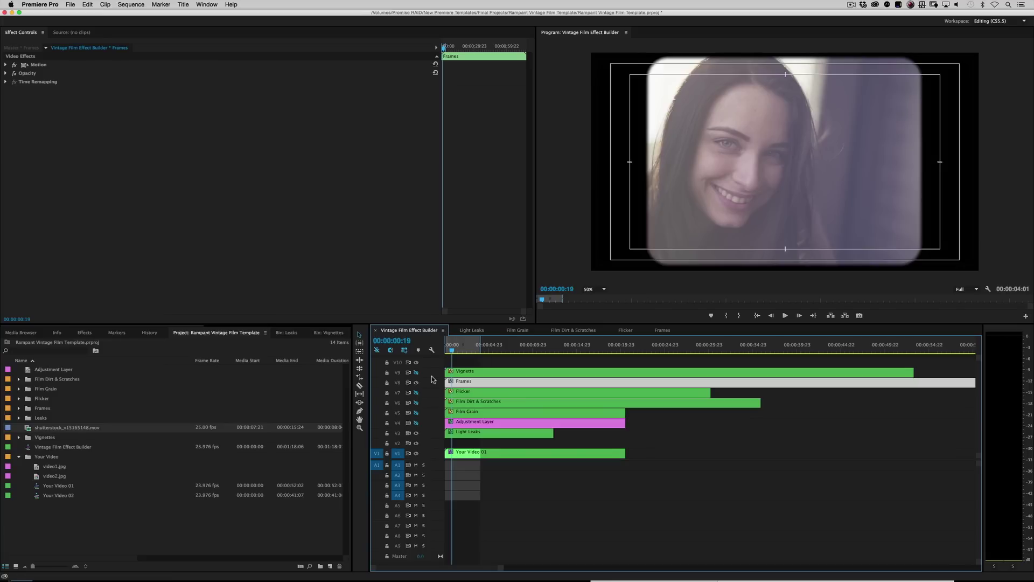
click(416, 383)
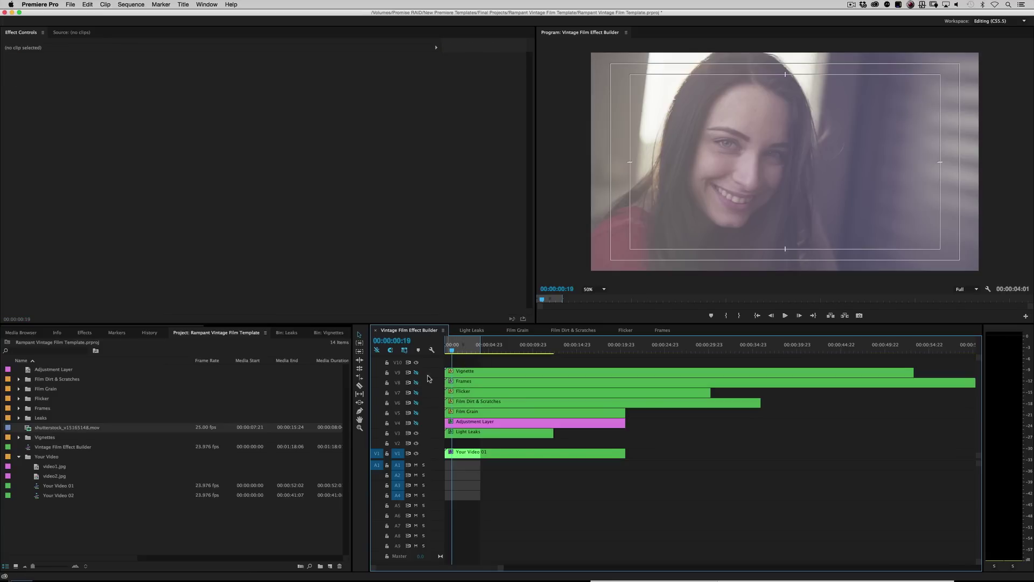
click(471, 371)
Open the Vignette nest and preview the V1 to V4 vignettes one at a time.
double_click(470, 371)
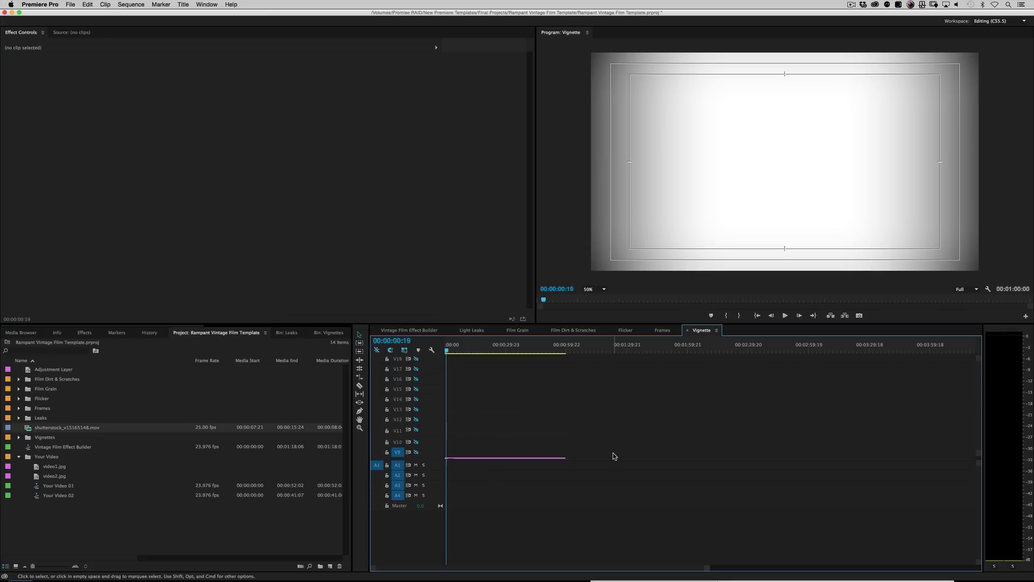
click(463, 455)
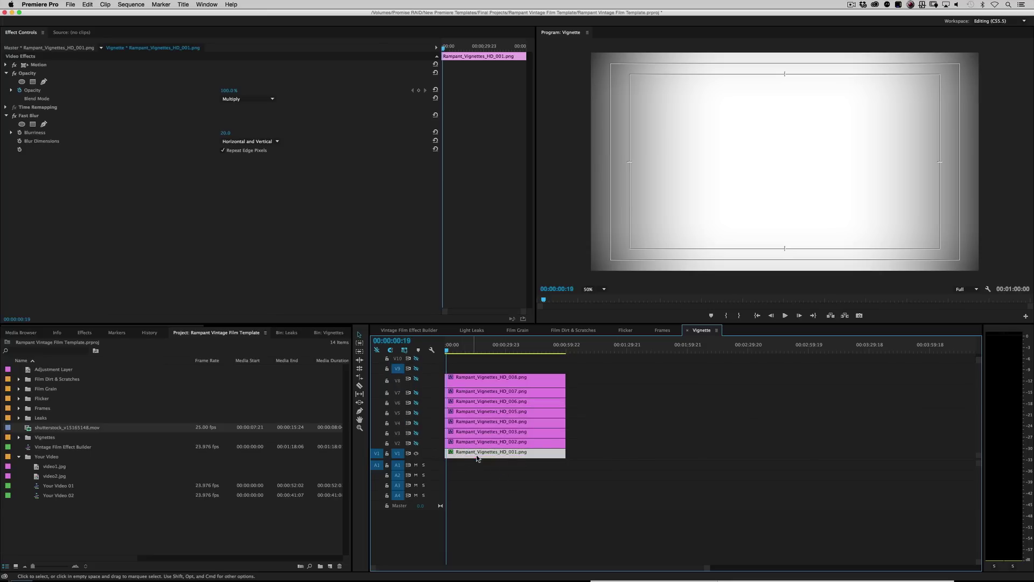
click(416, 453)
click(415, 443)
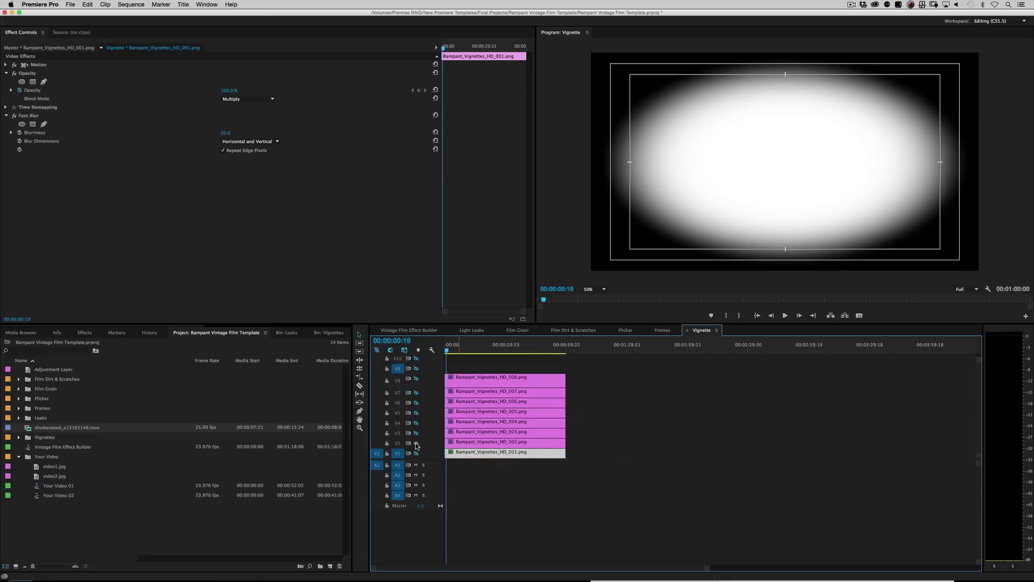
click(416, 442)
click(415, 433)
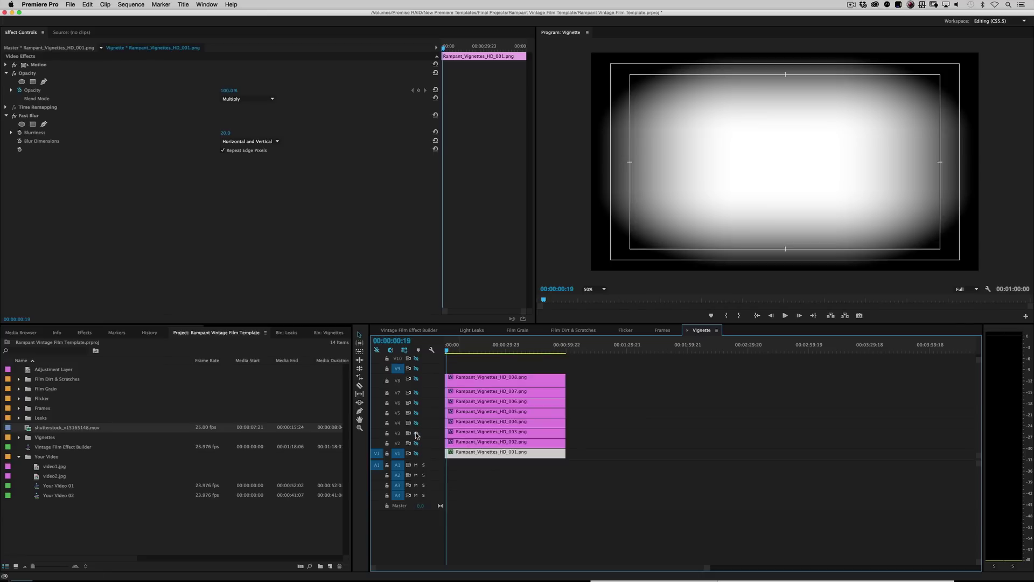
click(416, 433)
click(416, 422)
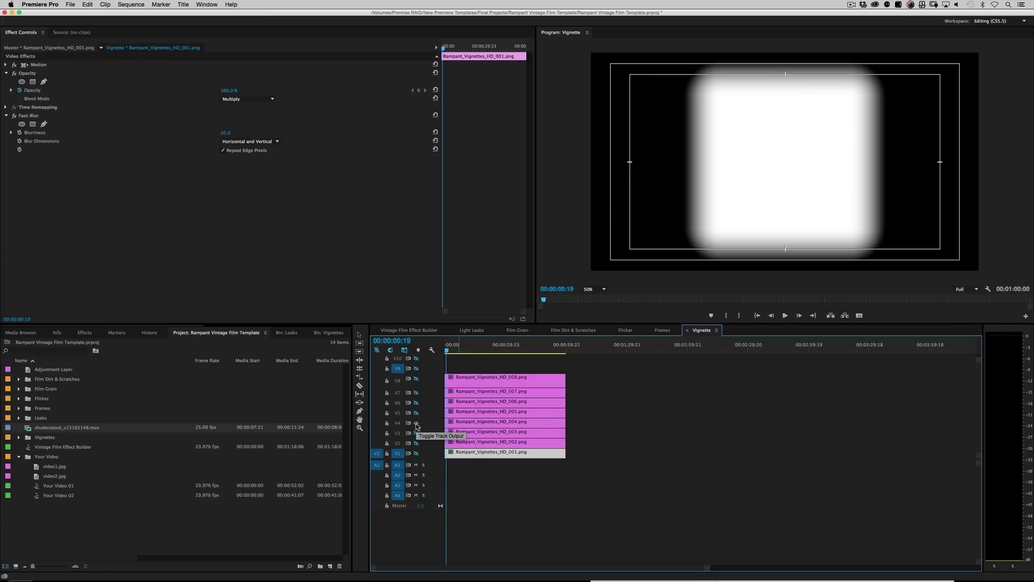
click(416, 422)
Preview the V5, V6, V7 and V8 vignettes in turn.
click(416, 412)
click(415, 413)
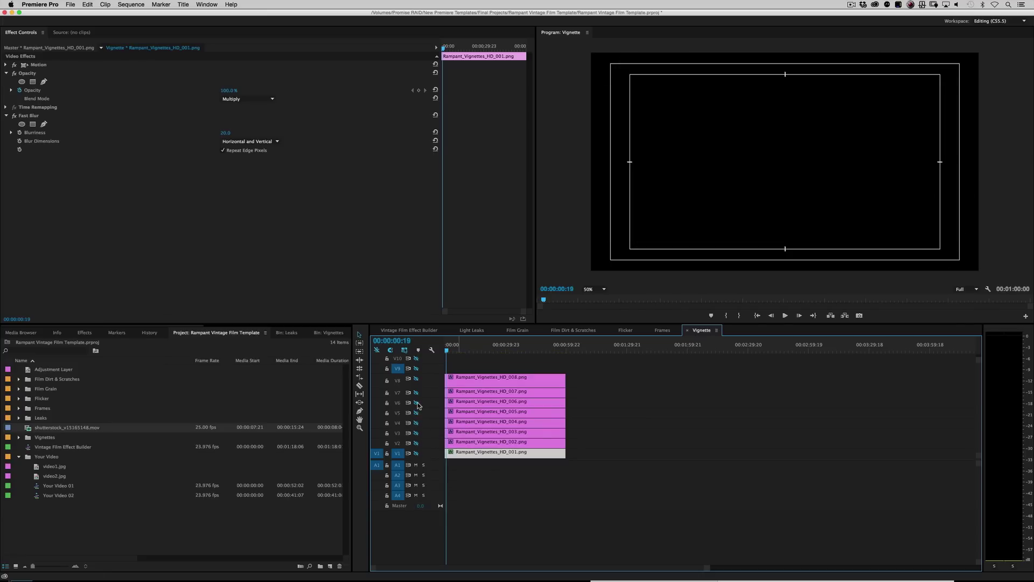
click(416, 402)
click(416, 402)
click(416, 393)
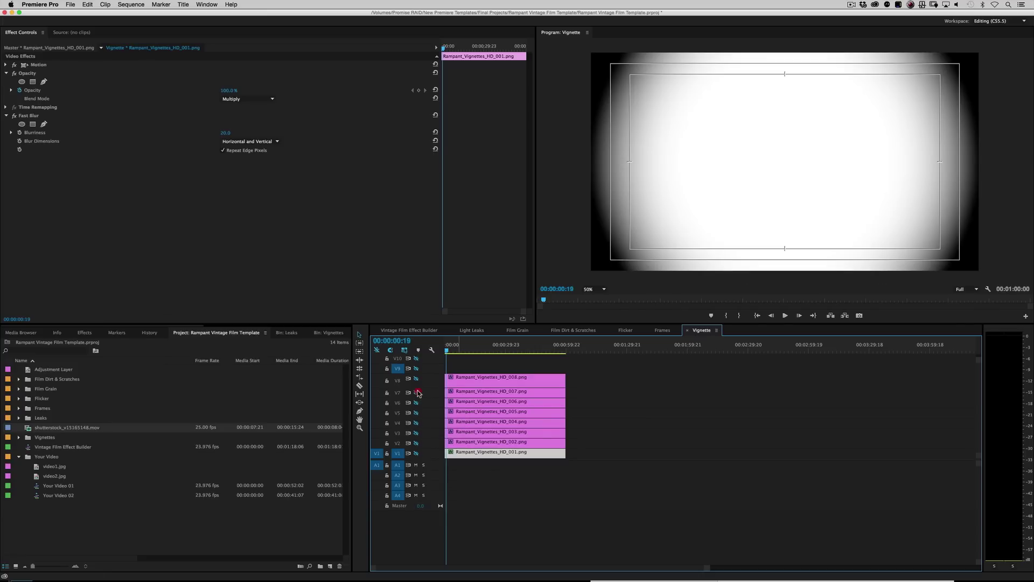
click(417, 392)
click(416, 378)
click(416, 378)
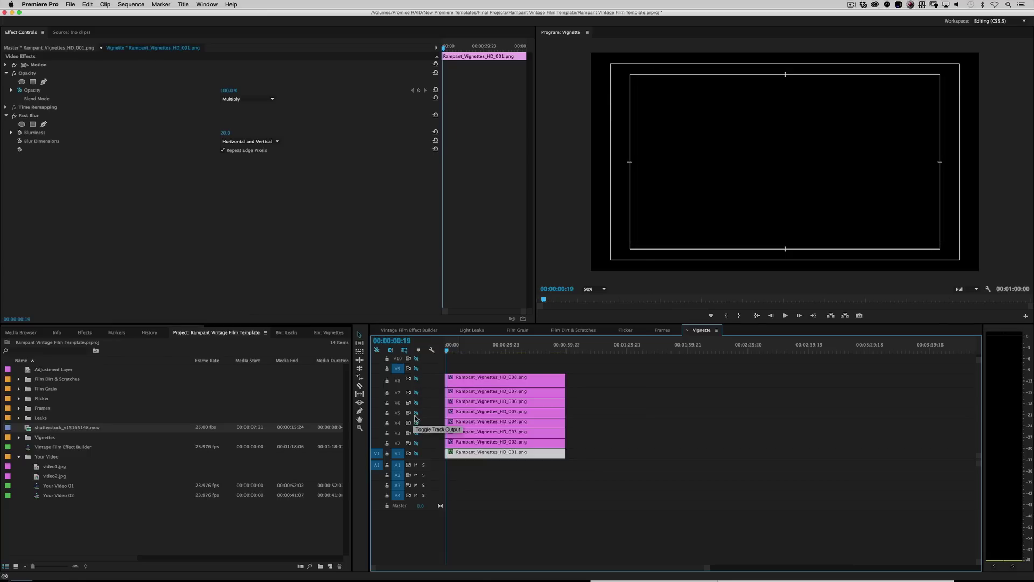
Revisit V5, V4 and V6, keep the rounded V4 vignette, and enable Vignette in the main sequence.
click(416, 415)
click(416, 412)
click(416, 423)
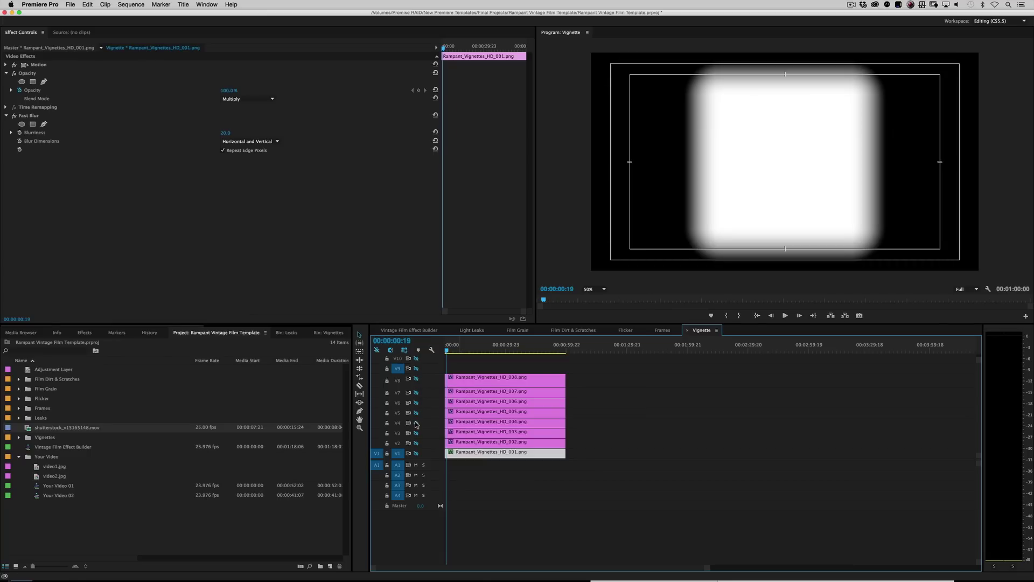
click(416, 423)
click(416, 402)
click(415, 403)
click(416, 423)
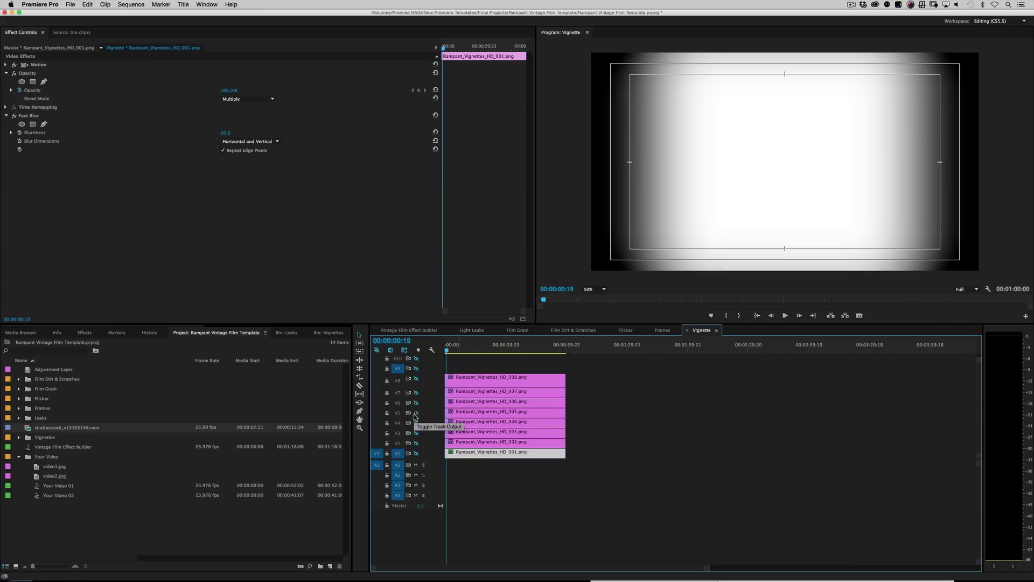
click(403, 331)
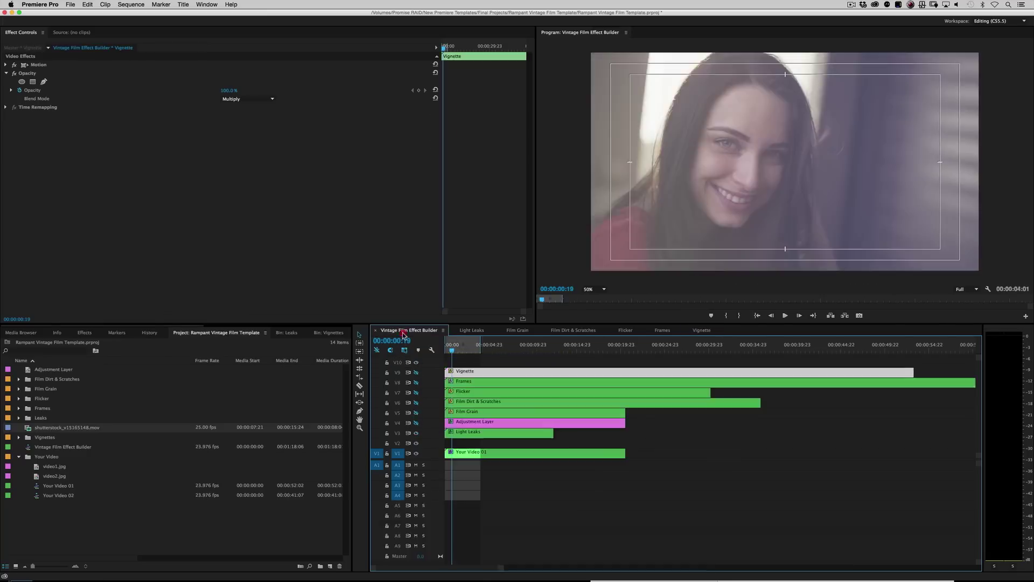
click(416, 372)
Preview the vignette, hide Light Leaks at the start, and enable the Adjustment Layer's warm grade.
key(space)
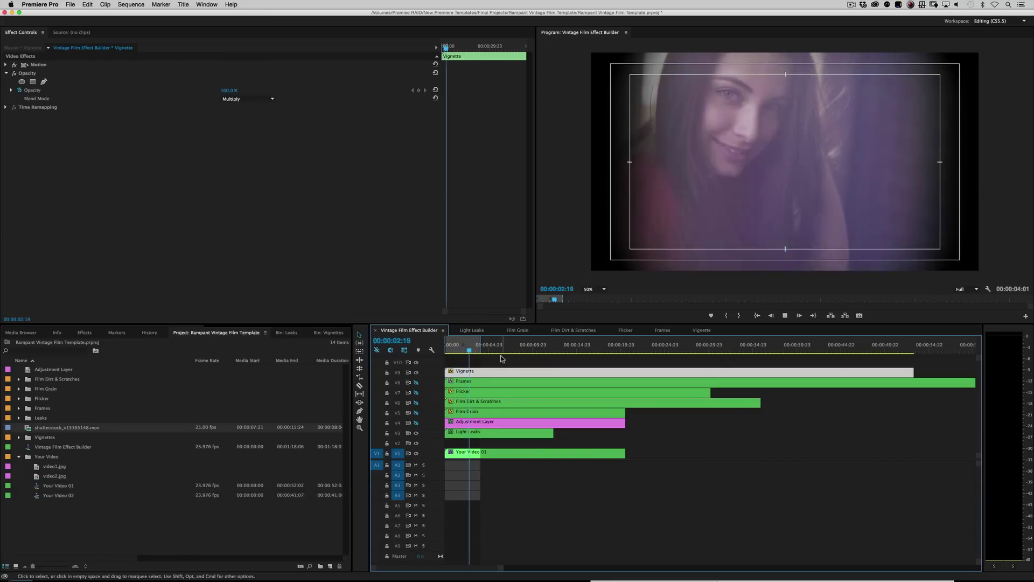
key(space)
drag(463, 352, 446, 351)
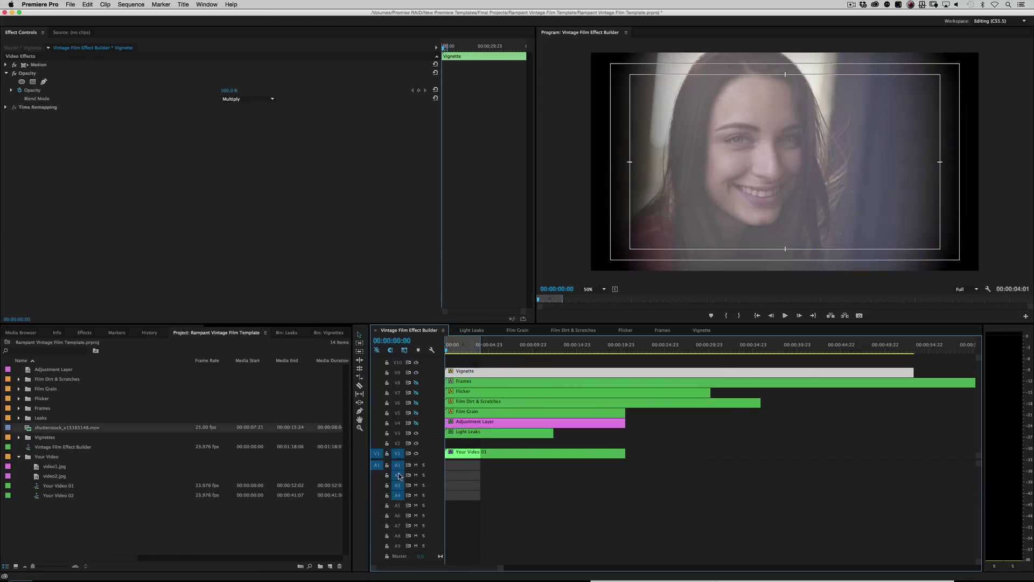
click(416, 433)
click(478, 423)
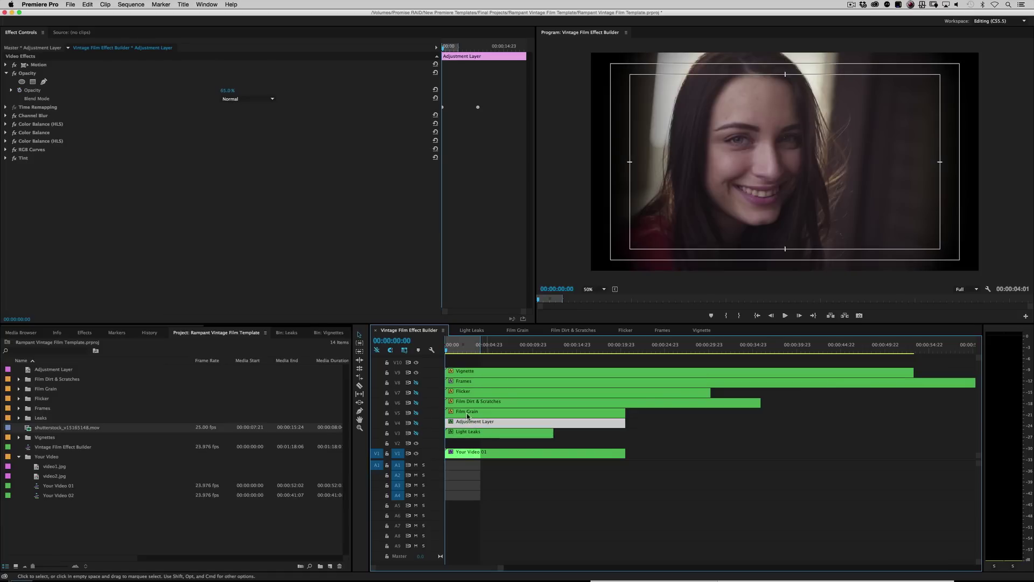
click(416, 424)
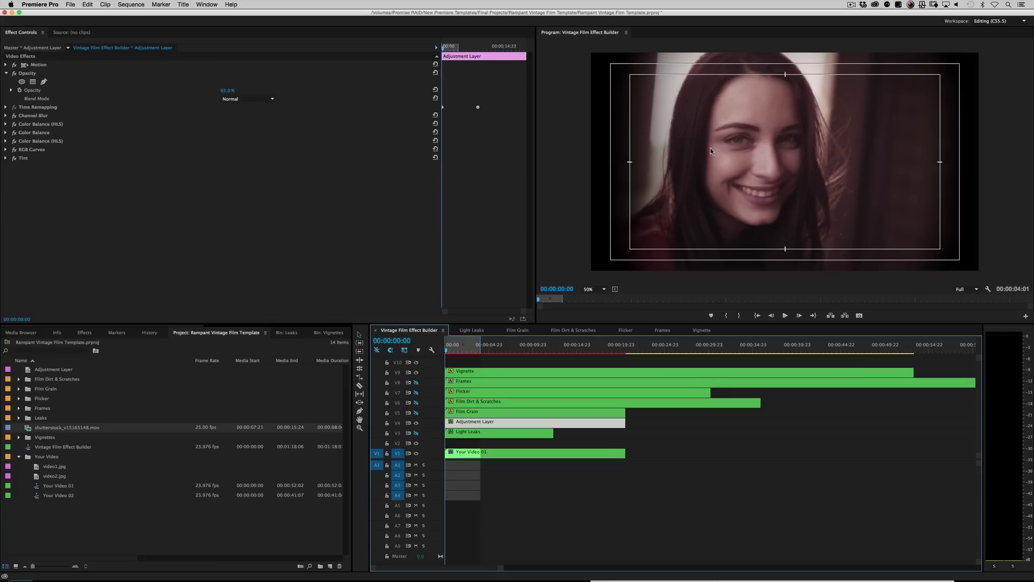
click(84, 333)
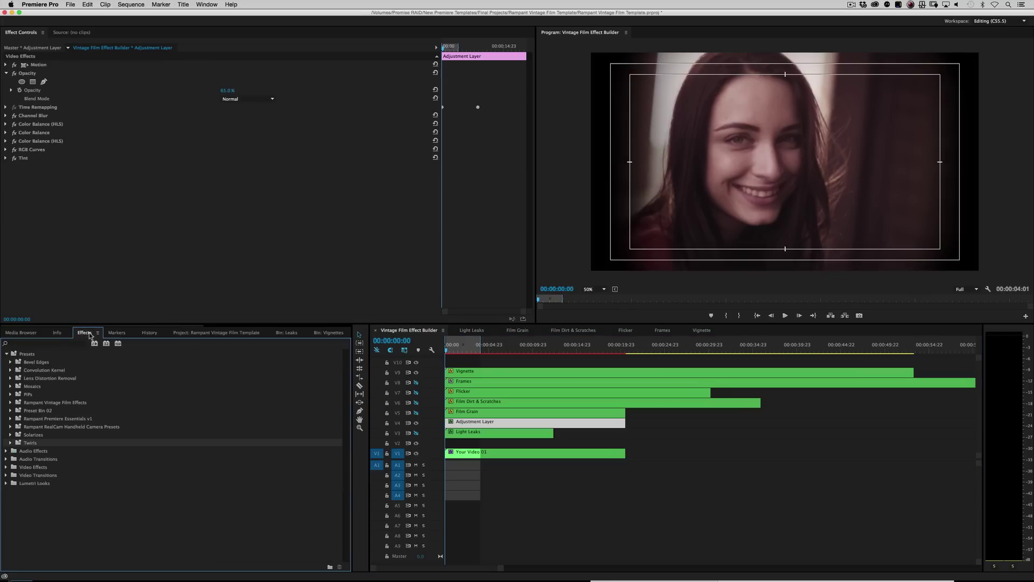
Expand Presets > Rampant Vintage Film Effects, then select the Adjustment Layer and scrub to 00:00:01:16.
click(25, 355)
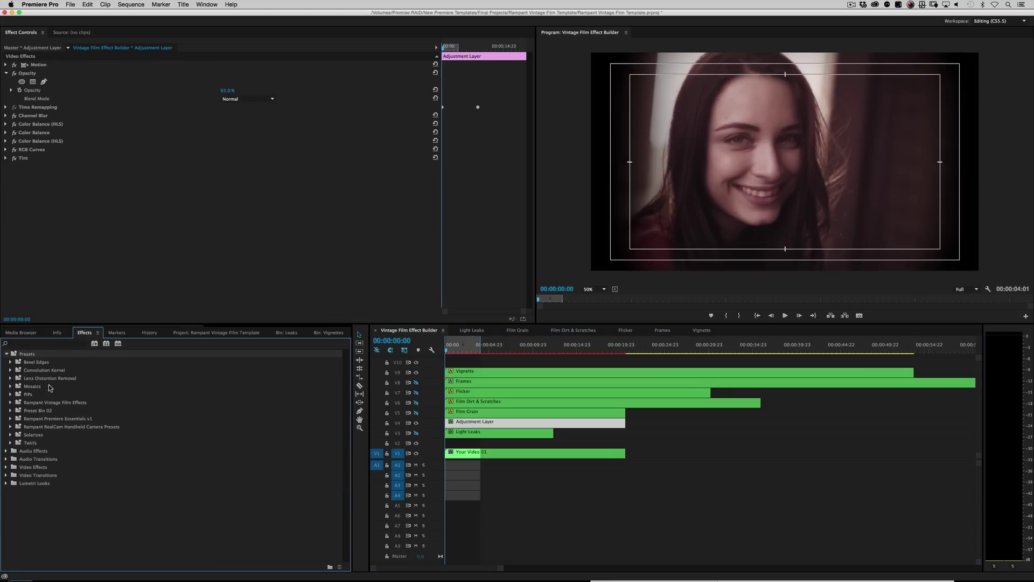
click(61, 403)
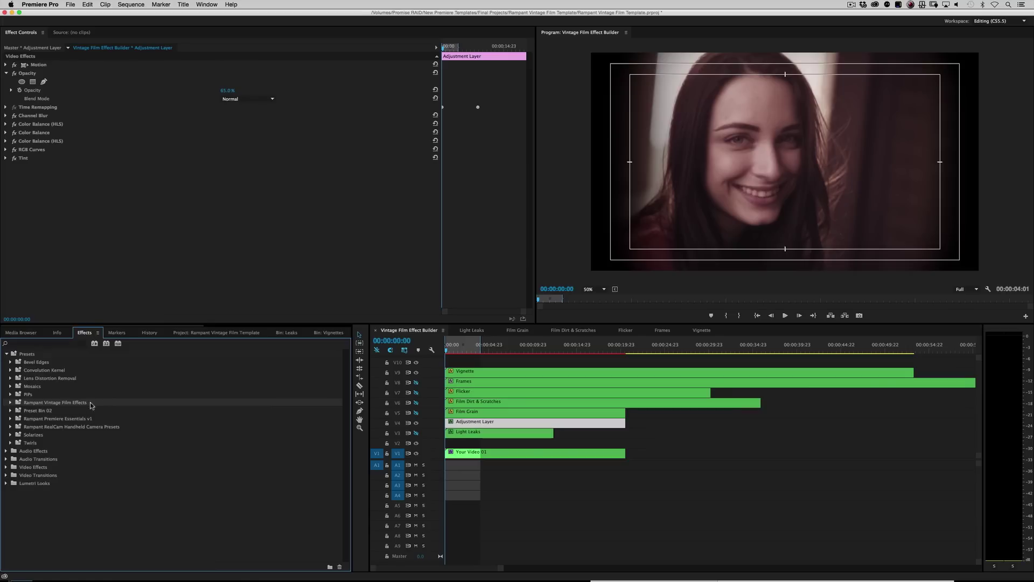
click(10, 403)
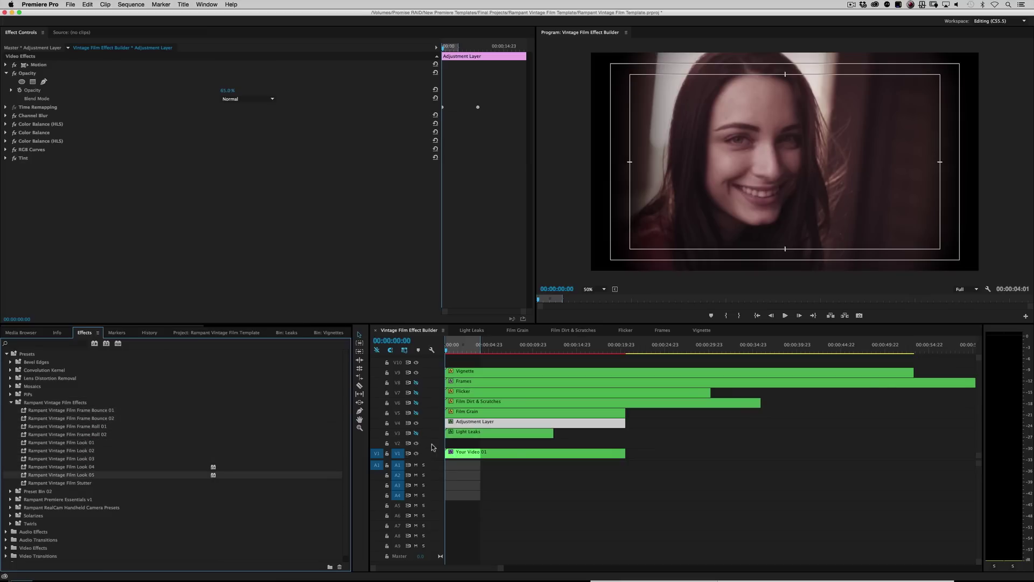
click(495, 425)
drag(458, 344, 461, 342)
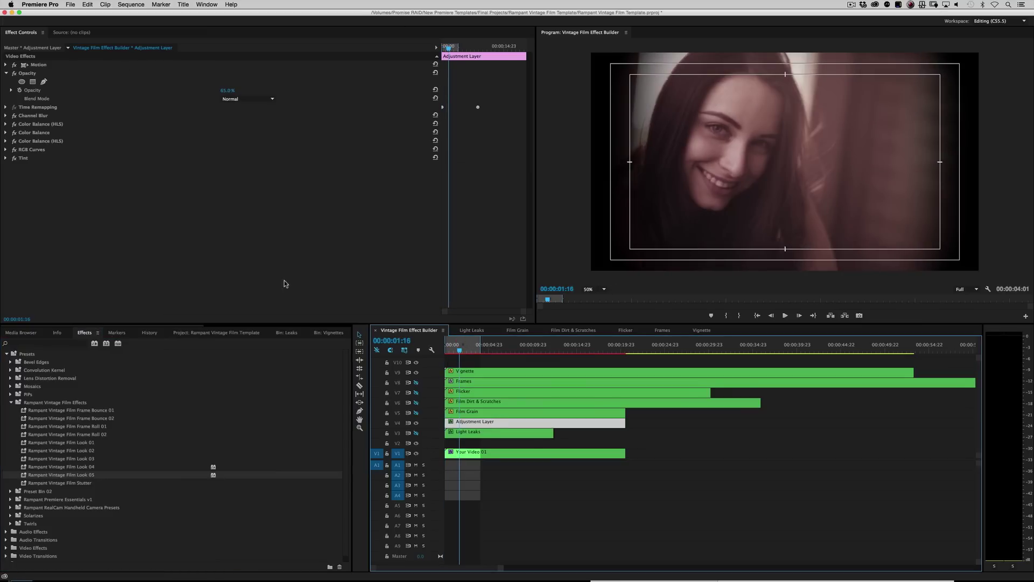
Delete Channel Blur, Color Balance, RGB Curves and Tint from the Adjustment Layer.
click(28, 118)
key(BackSpace)
key(BackSpace)
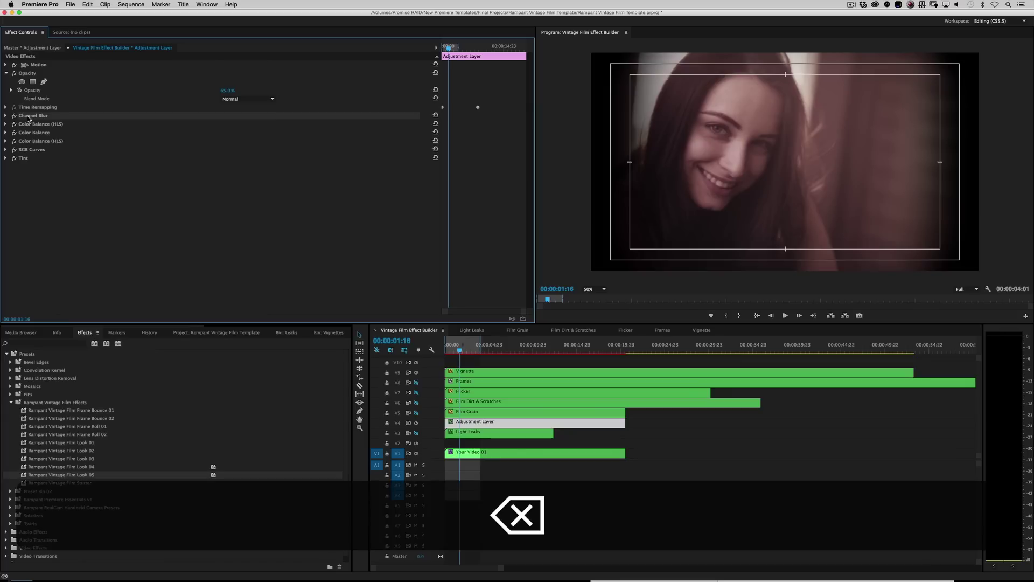
click(28, 118)
key(BackSpace)
key(BackSpace)
key(BackSpace)
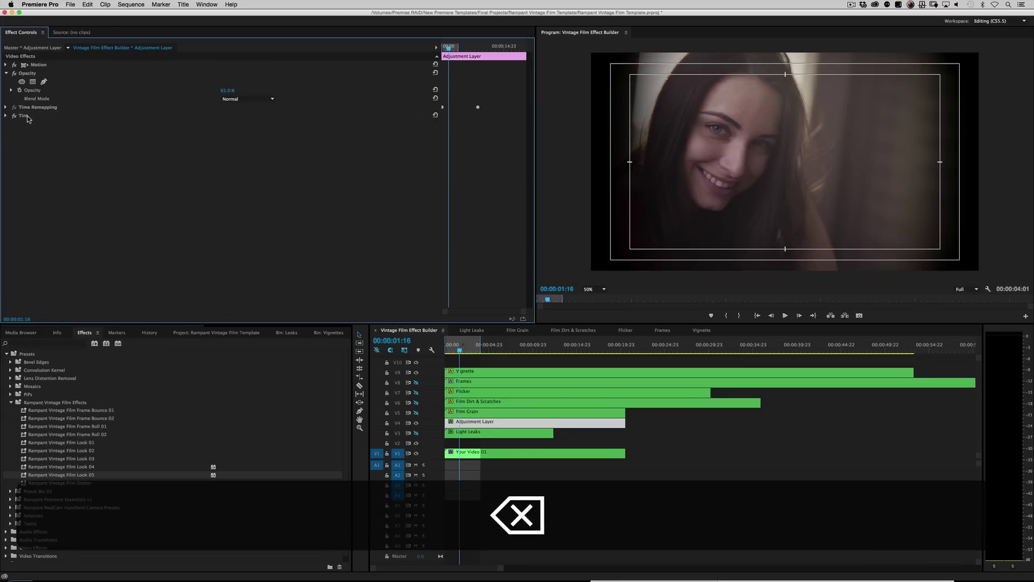
click(28, 118)
key(BackSpace)
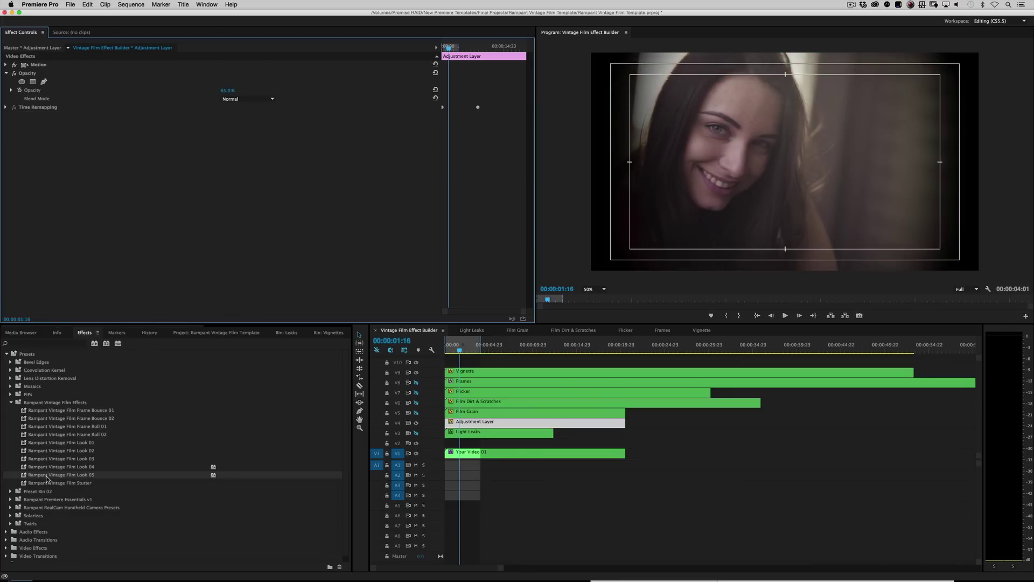
Apply Film Look 05 to the Adjustment Layer, play from the start, and re-enable Light Leaks.
click(23, 476)
drag(23, 476, 461, 423)
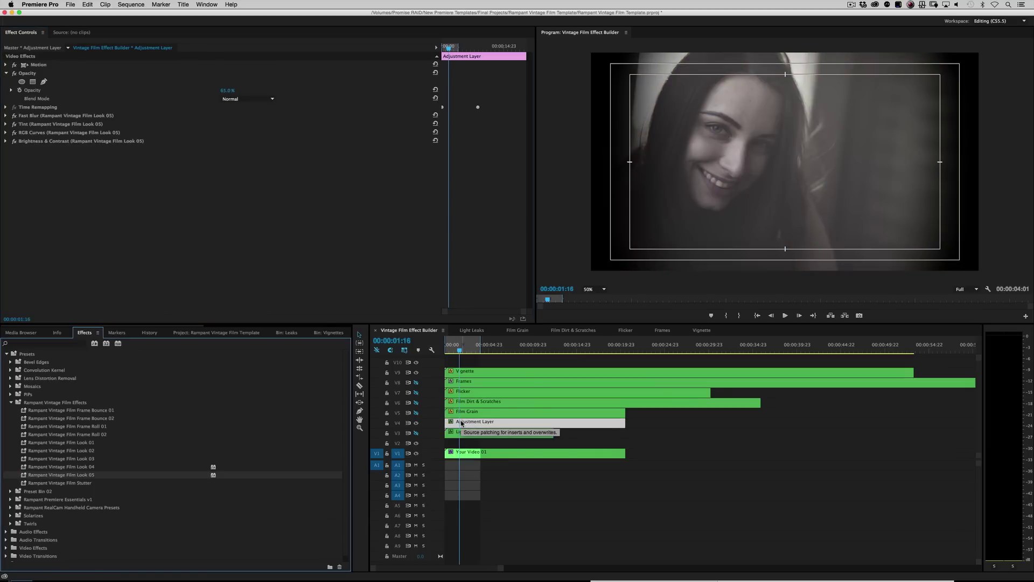
key(Home)
key(space)
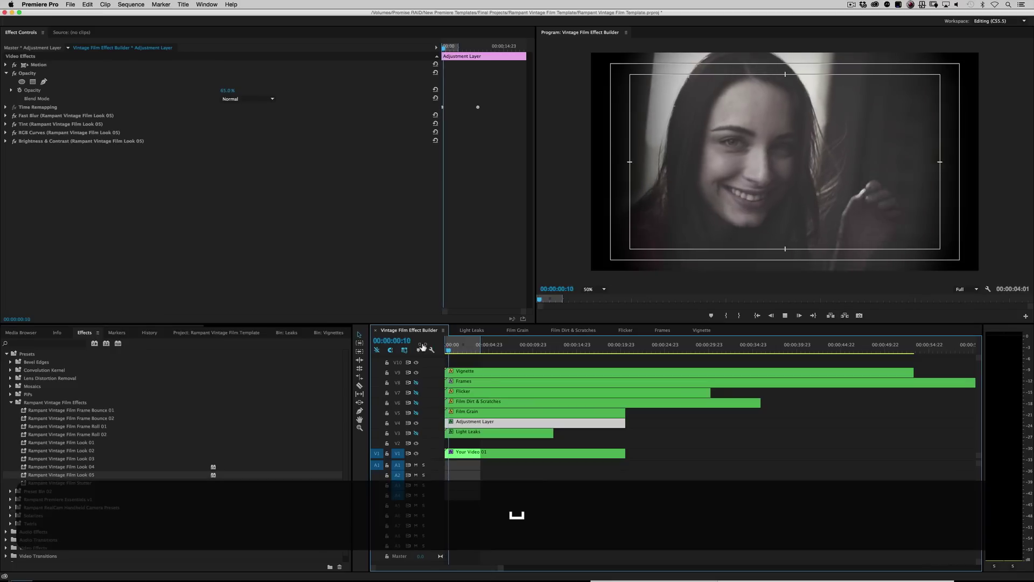
key(space)
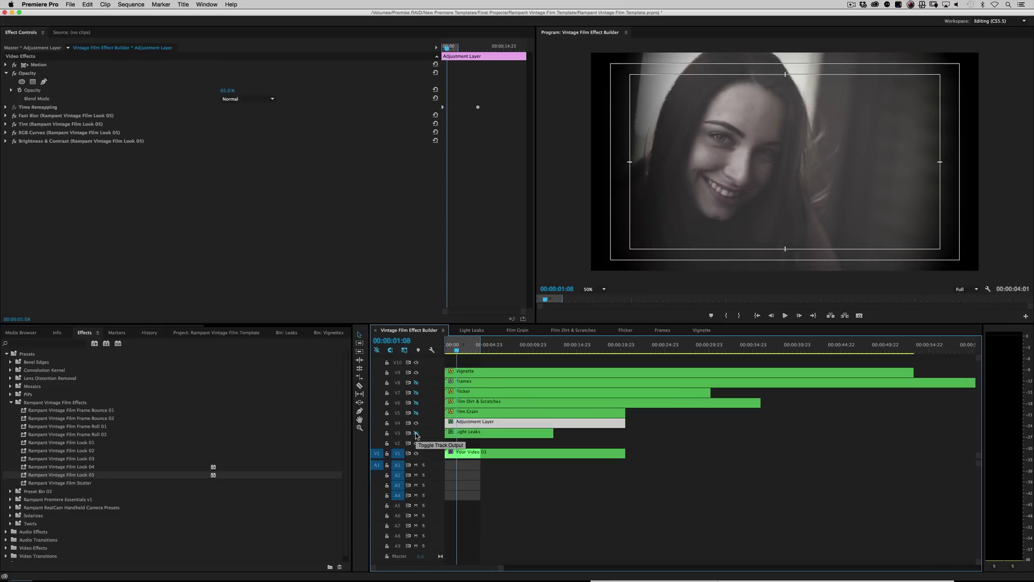
click(415, 433)
Turn the Film Grain track back on and play the sequence from the start.
click(417, 413)
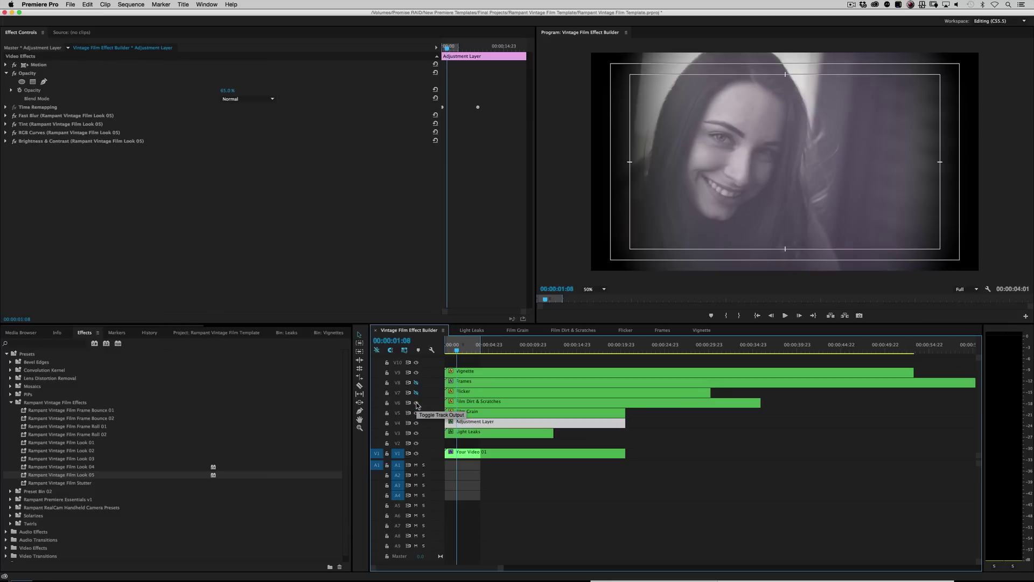
key(Home)
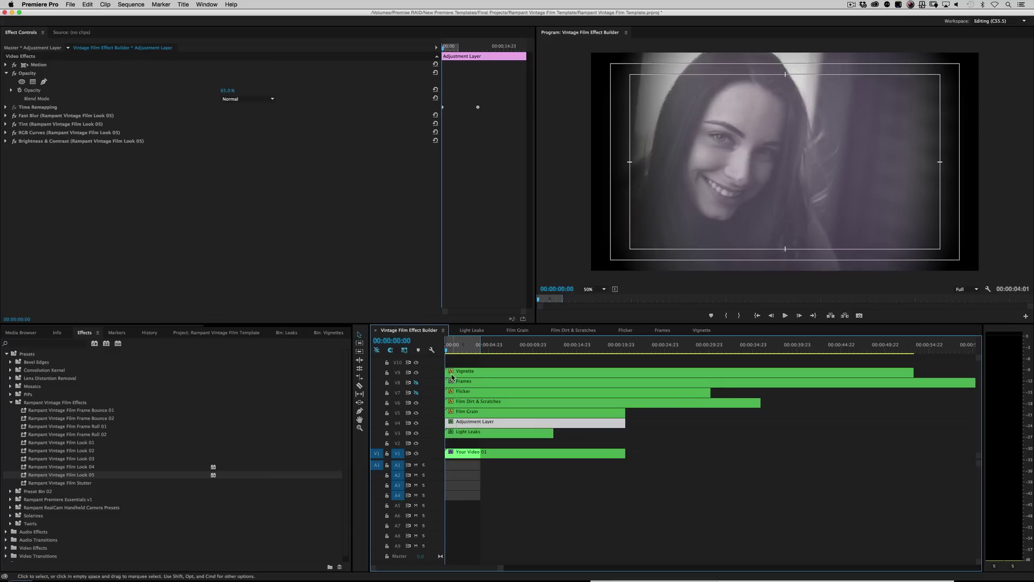
key(space)
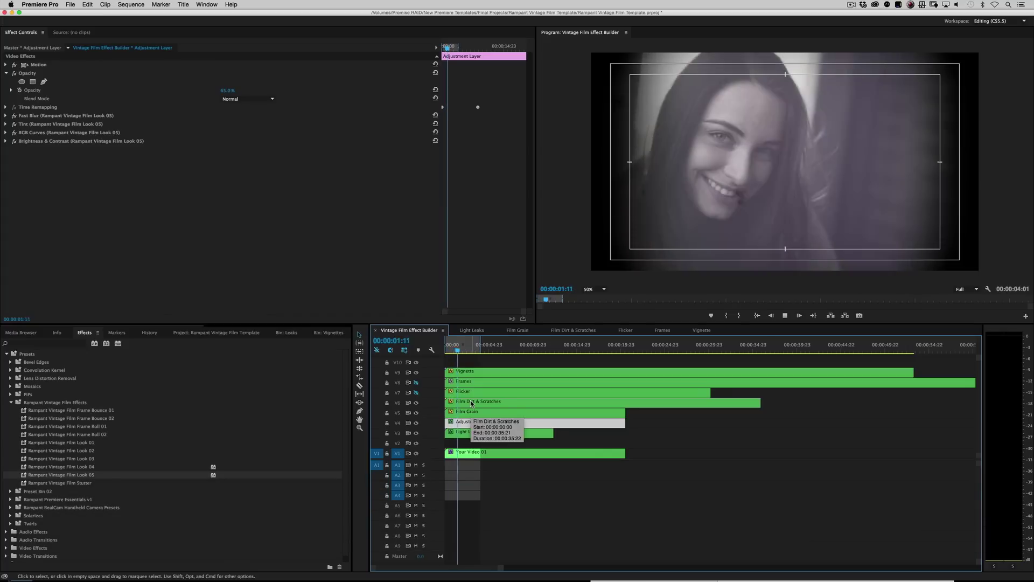
key(space)
Replay the sequence from the first frame to preview the combined vintage look.
key(Home)
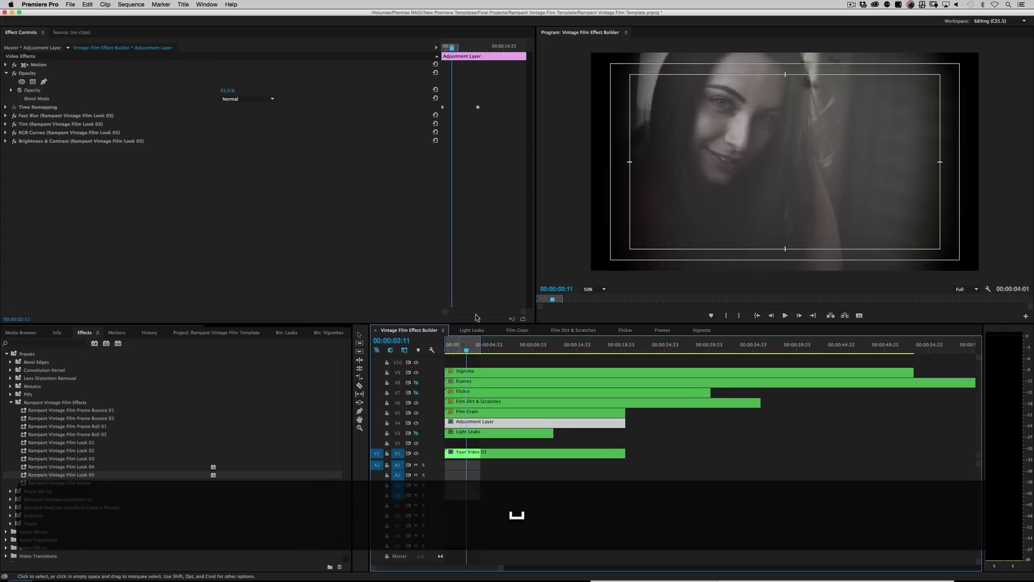
key(space)
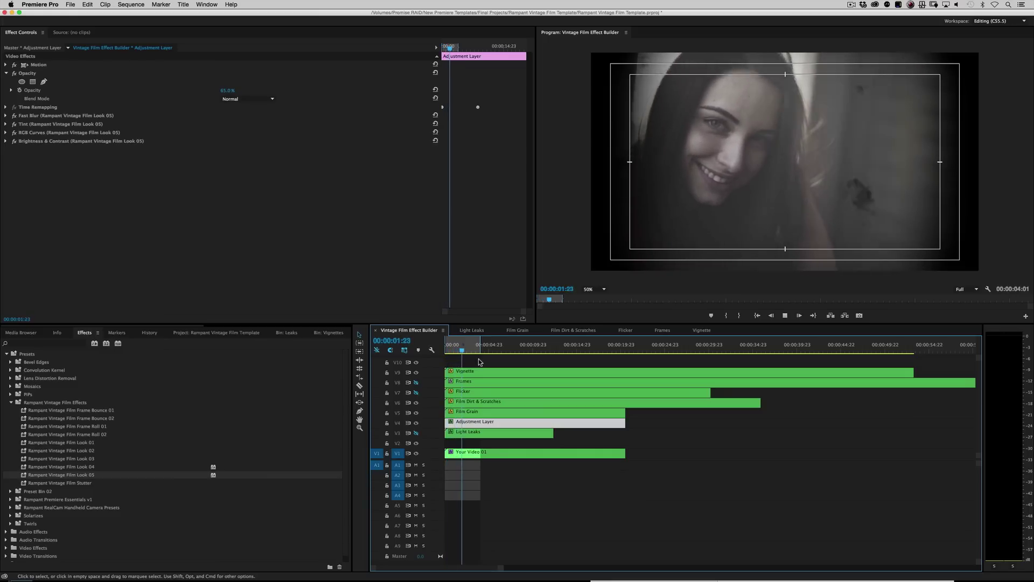
key(space)
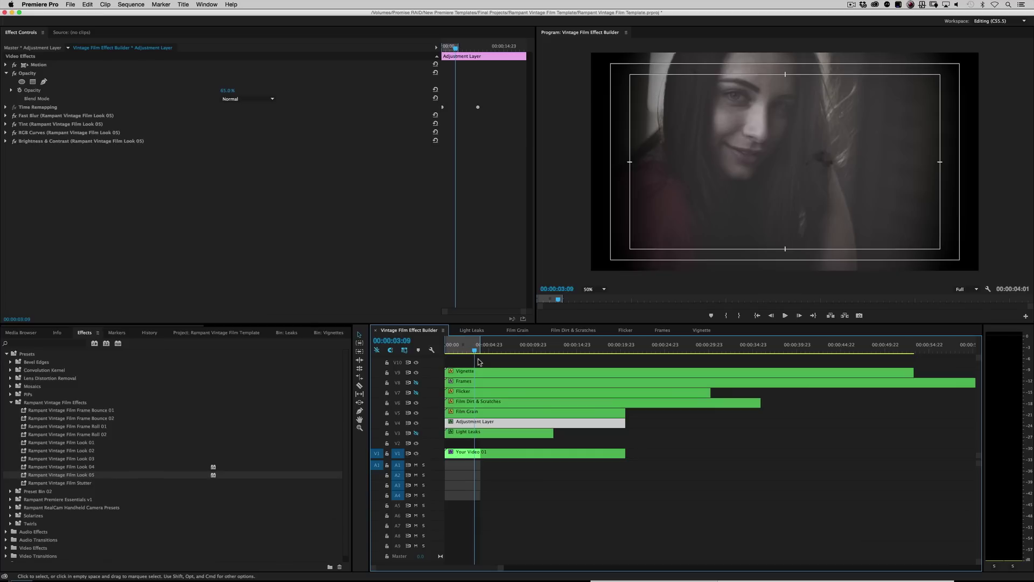
drag(469, 347, 445, 348)
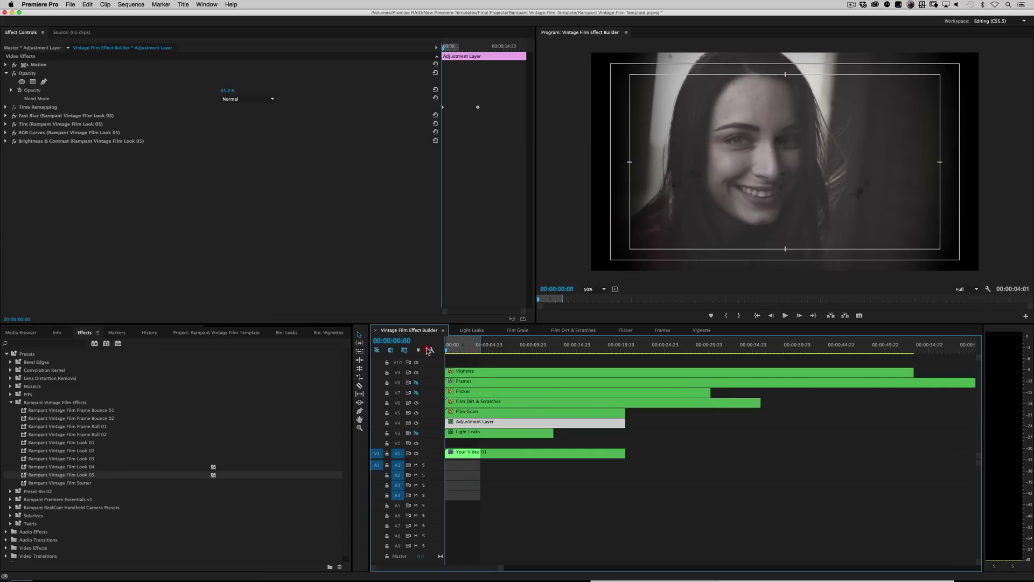
key(space)
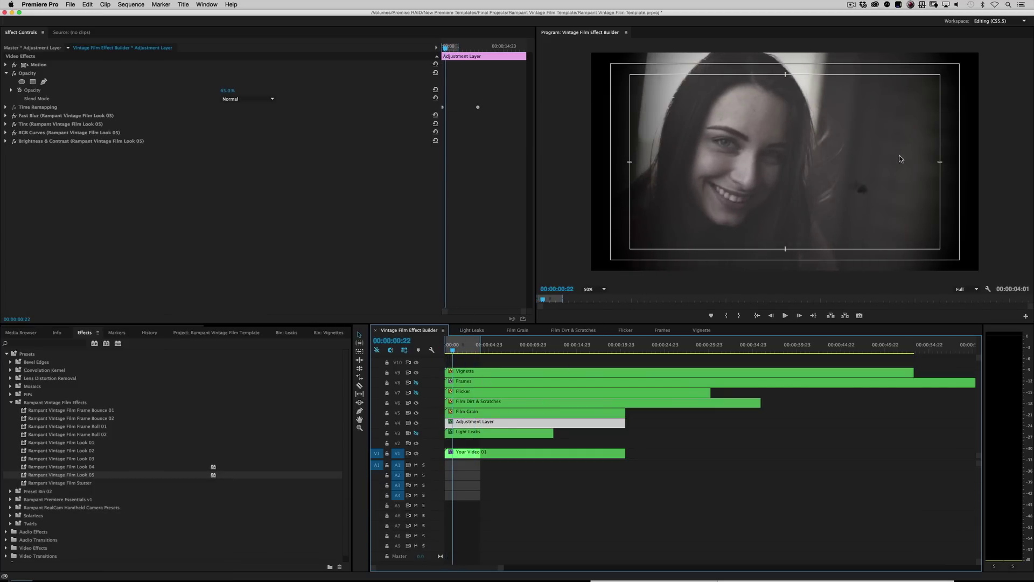
Set playback resolution to 1/4, hide the Film Dirt & Scratches and Film Grain tracks, and select Light Leaks.
click(965, 290)
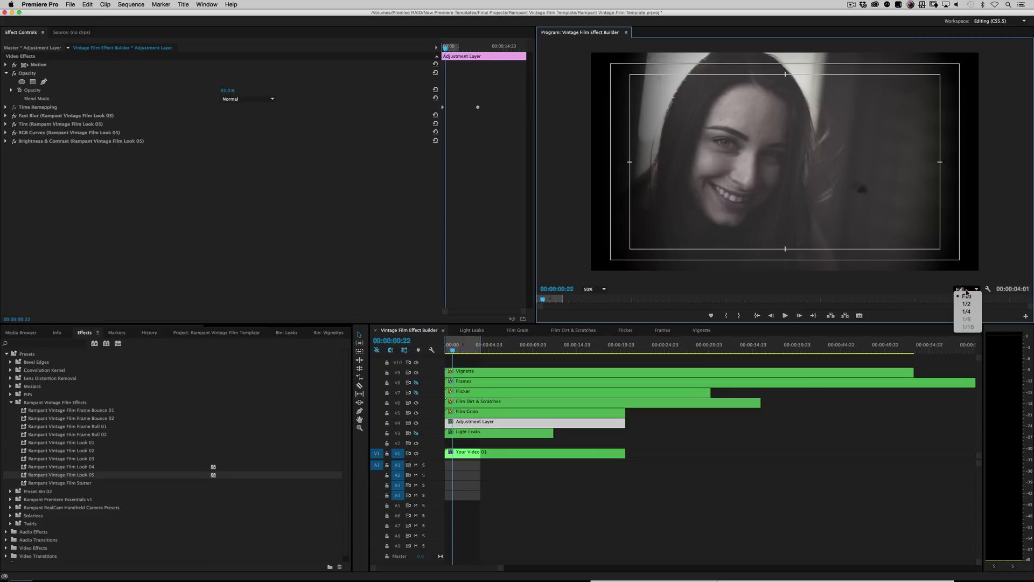
click(967, 312)
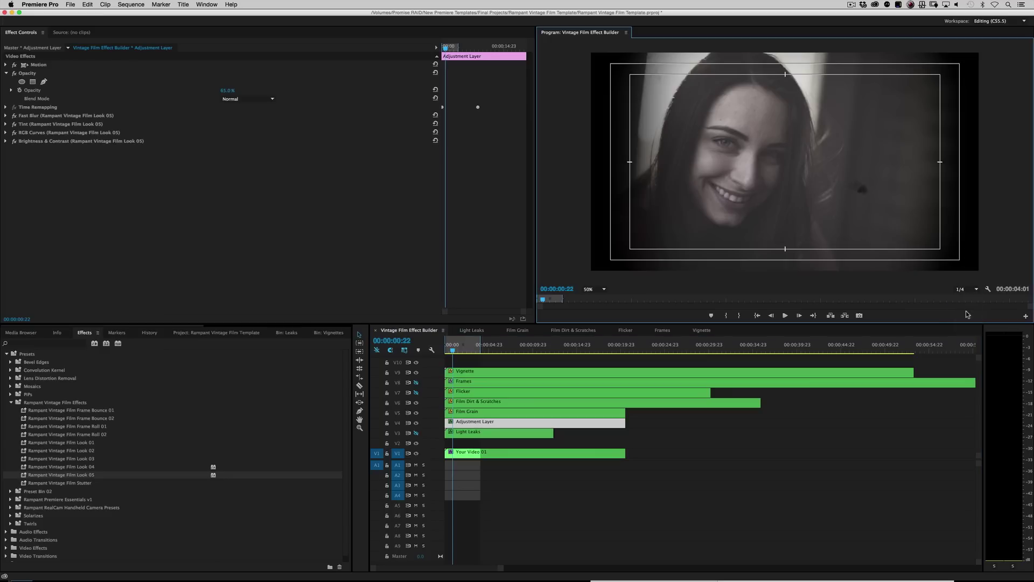
click(415, 403)
click(415, 412)
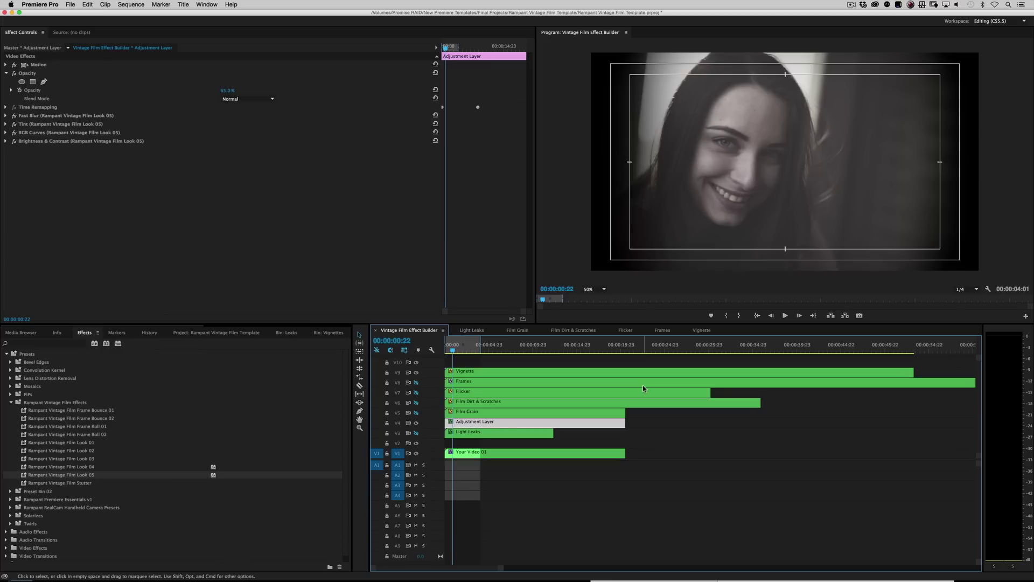
click(462, 431)
Open the Film Grain nested sequence and hide its top grain layer.
click(466, 423)
click(447, 413)
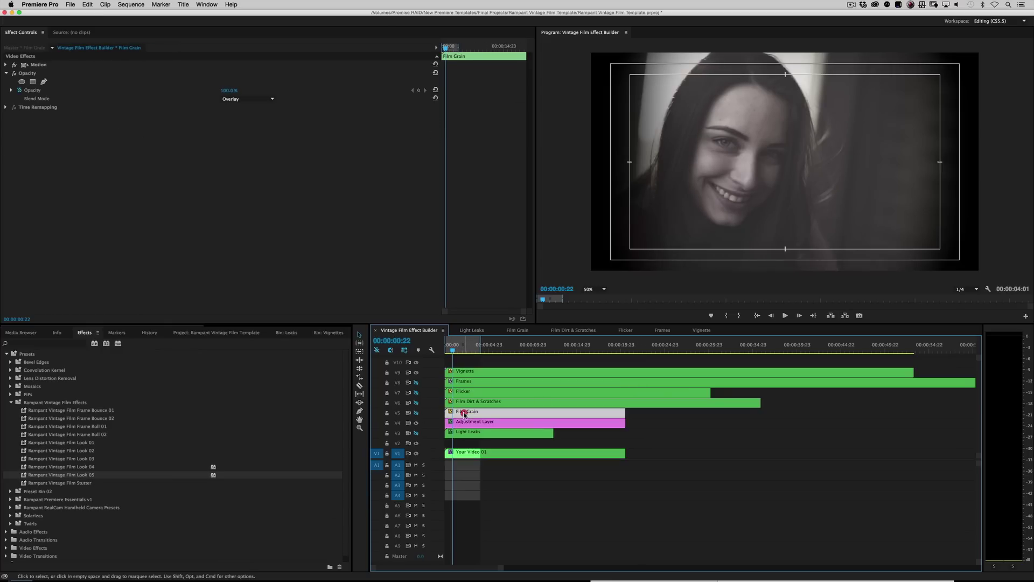
double_click(464, 413)
click(468, 412)
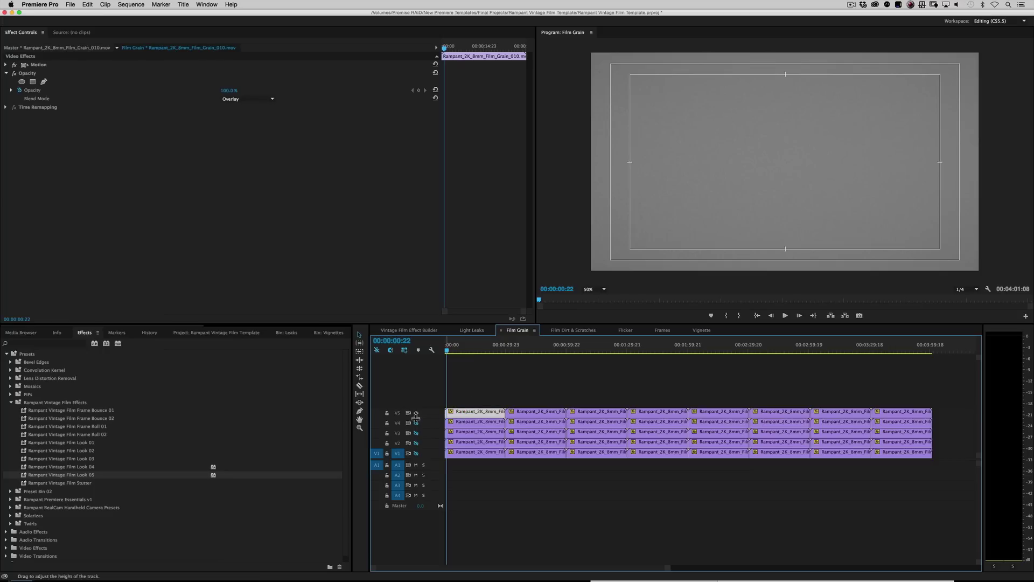
click(416, 412)
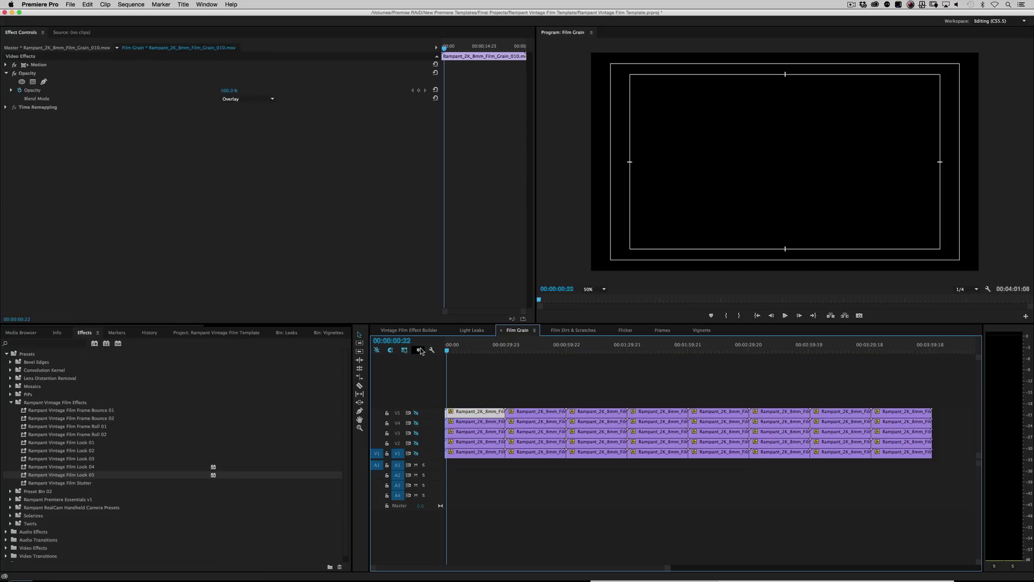
In the Vintage Film Effect Builder sequence, compare with the adjustment layer on and off, leaving it off.
click(420, 331)
click(416, 422)
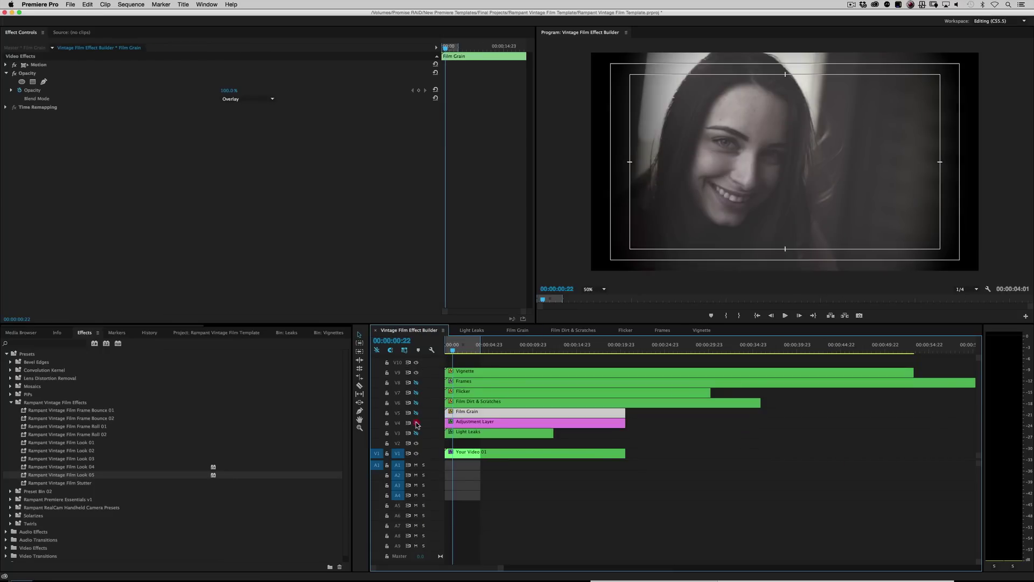
click(415, 423)
click(416, 423)
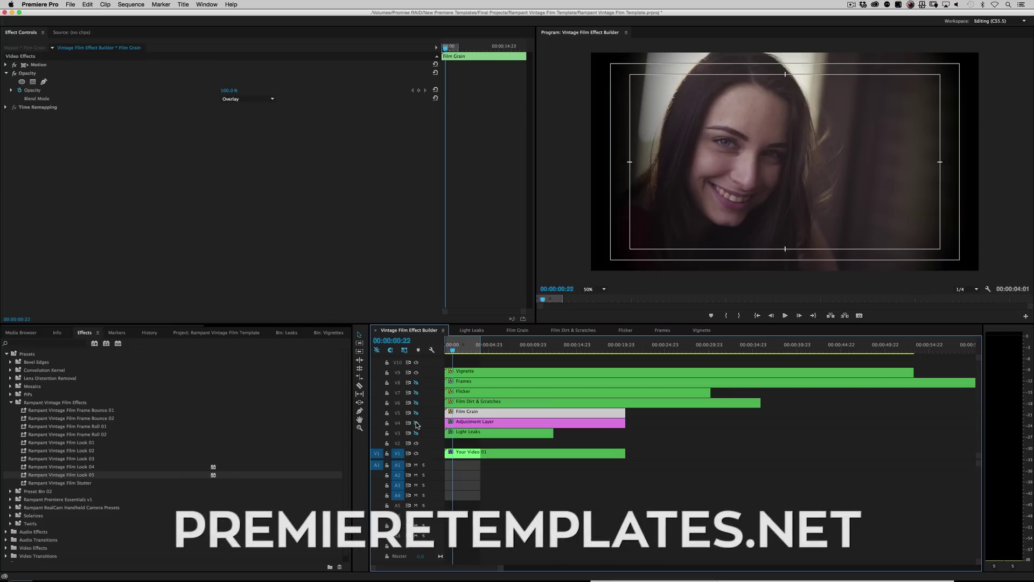